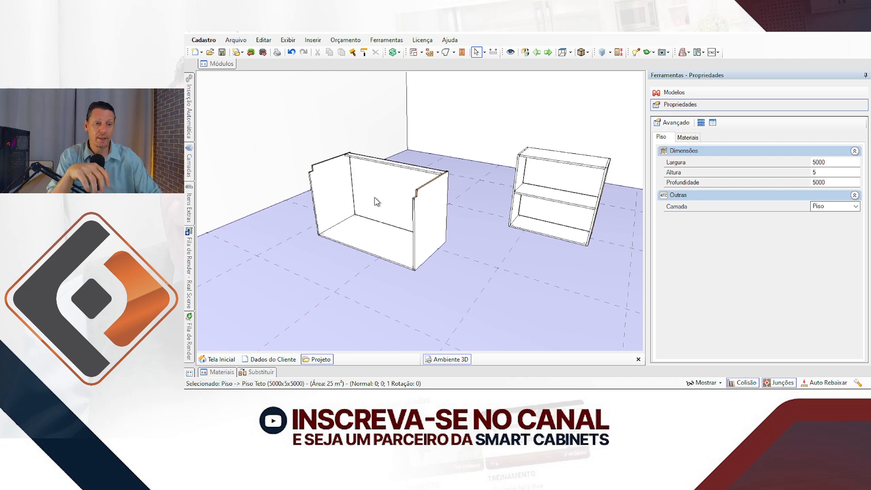
Automatically insert the Calhas e Frontais Lineares aggregates throughout the 3D environment.
scroll(424, 207, "up", 3)
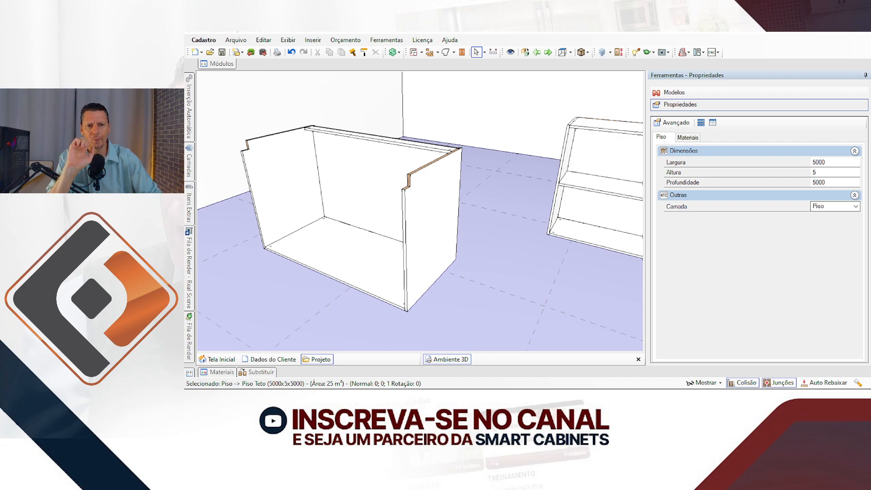
mouse_move(195, 126)
left_click(233, 86)
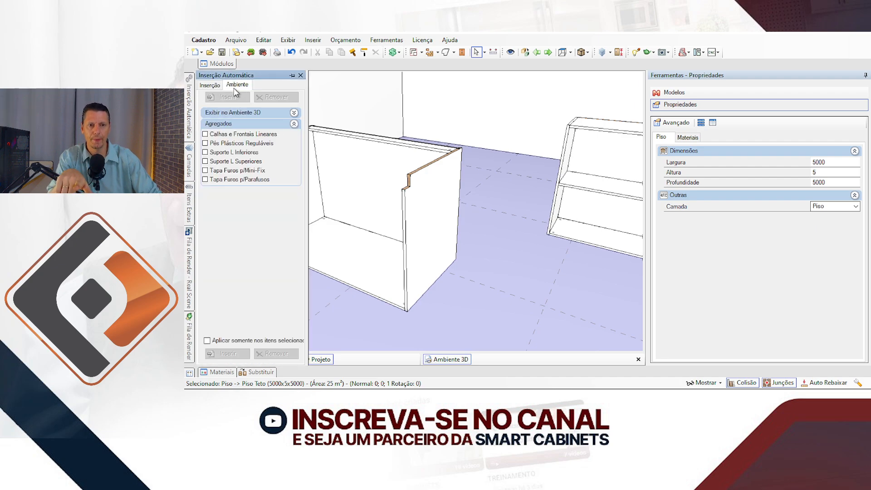
left_click(220, 134)
left_click(238, 98)
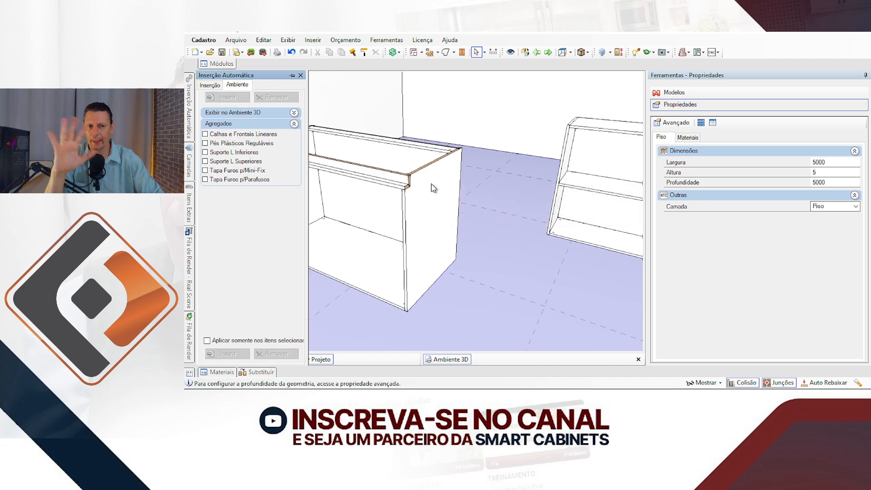
Examine the end profile of the L-shaped front channel where it meets the notched side panel of the base cabinet.
mouse_move(414, 193)
middle_mouse_down()
mouse_move(438, 198)
mouse_move(408, 201)
middle_mouse_up()
scroll(404, 200, "up", 8)
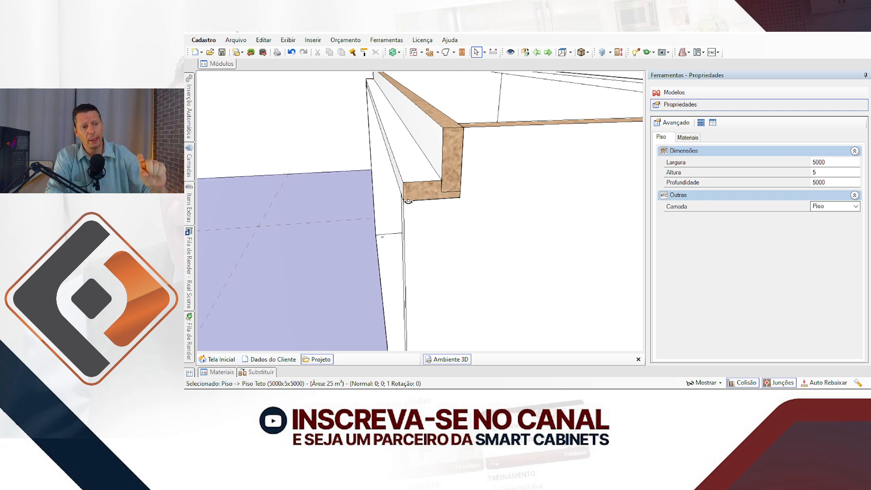
middle_click_drag(384, 189, 422, 201)
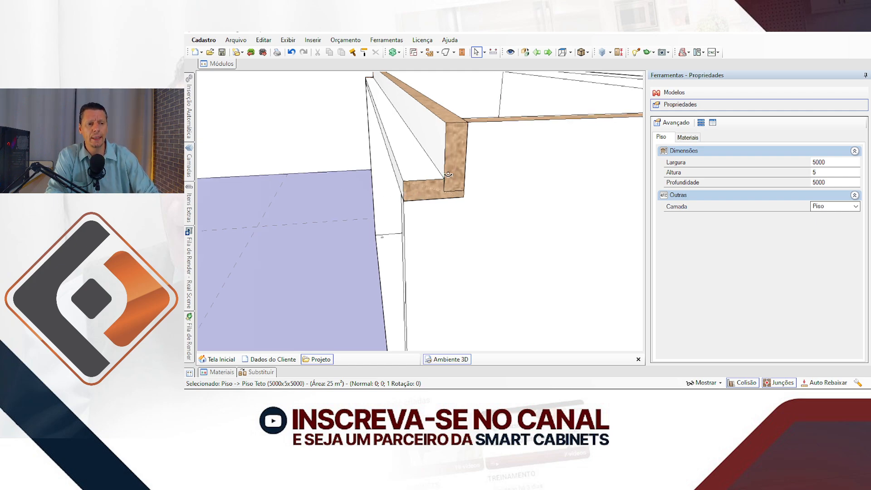
middle_click_drag(448, 174, 457, 200)
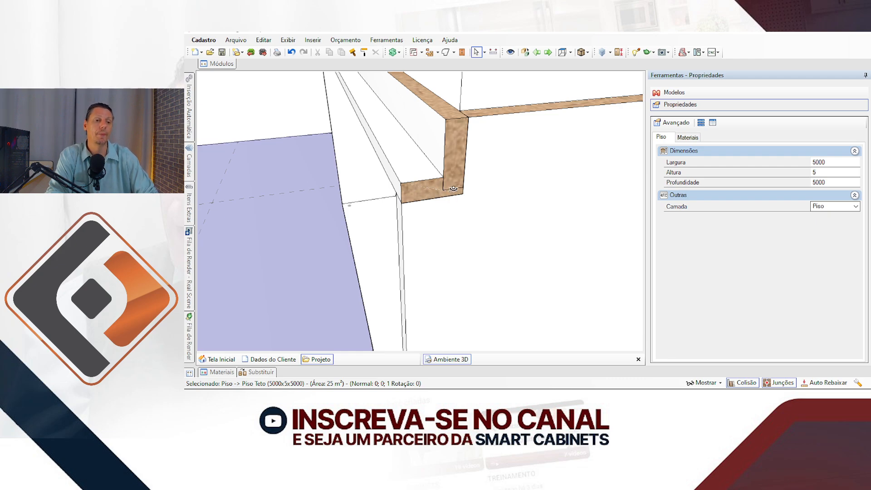
scroll(440, 183, "up", 2)
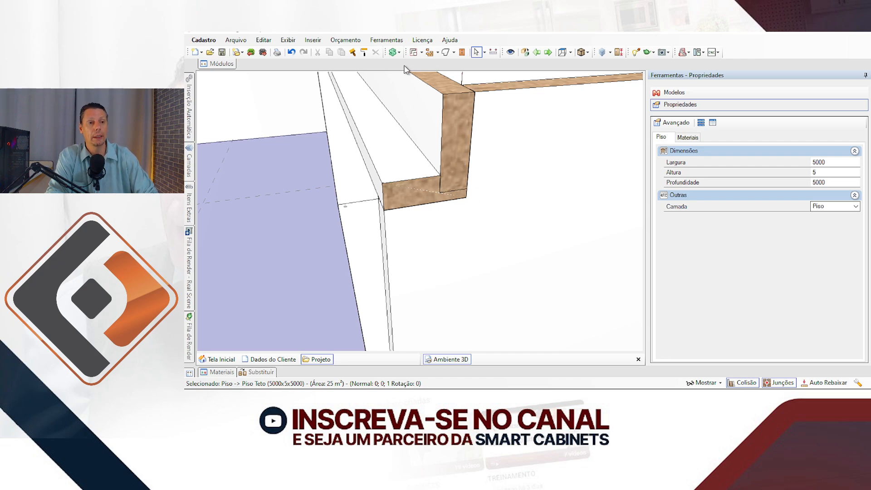
Review the Ajustes de Frentes values of the PROJETO group in the dimension configurator, and leave it without applying anything.
left_click(618, 52)
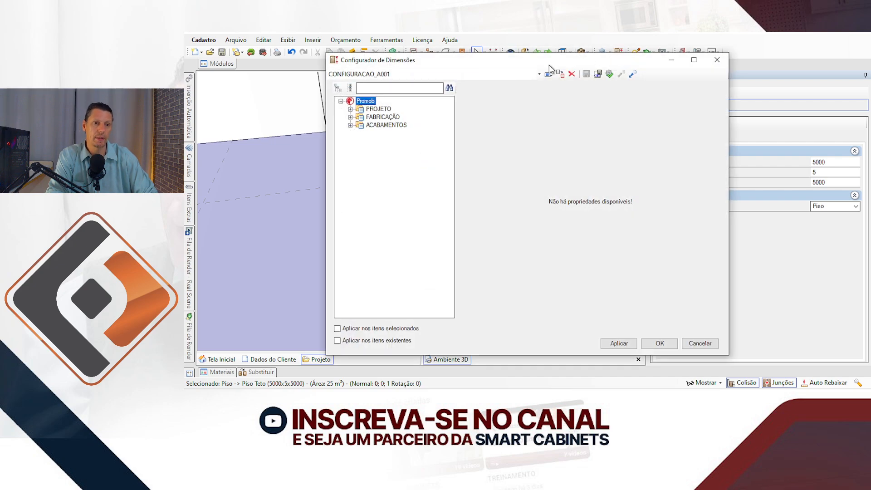
left_click(350, 109)
left_click(402, 117)
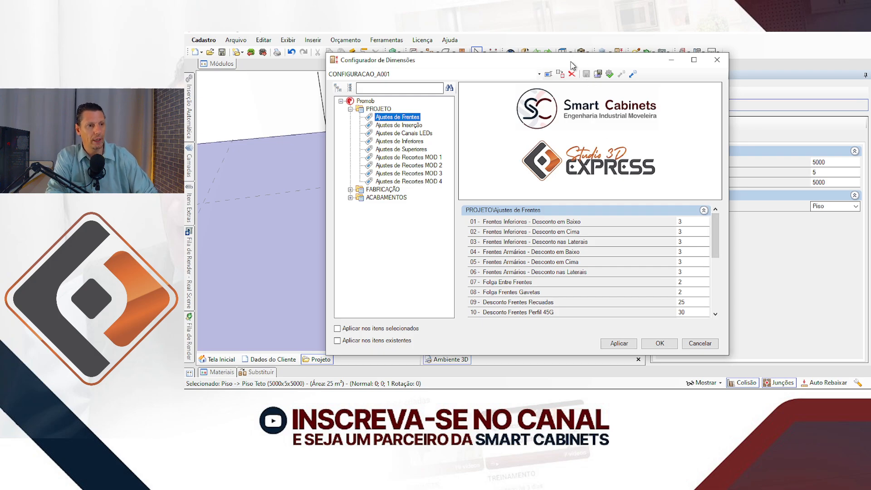
left_click_drag(574, 61, 572, 51)
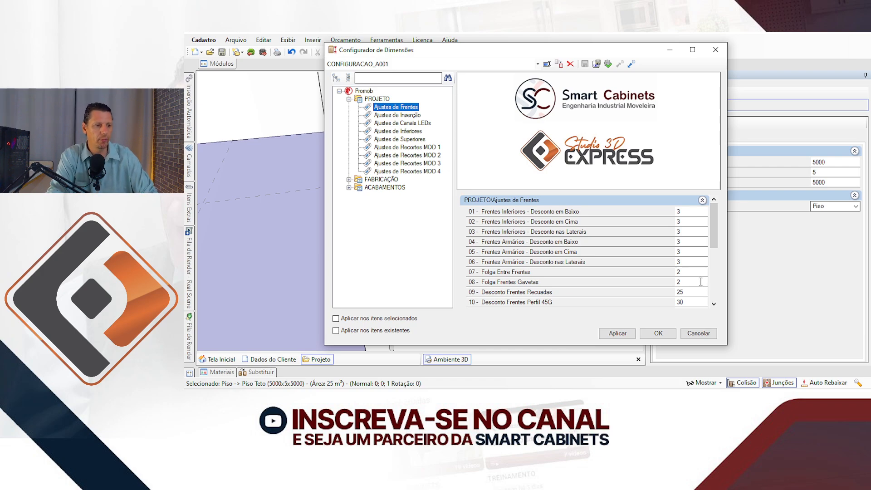
left_click_drag(712, 237, 713, 276)
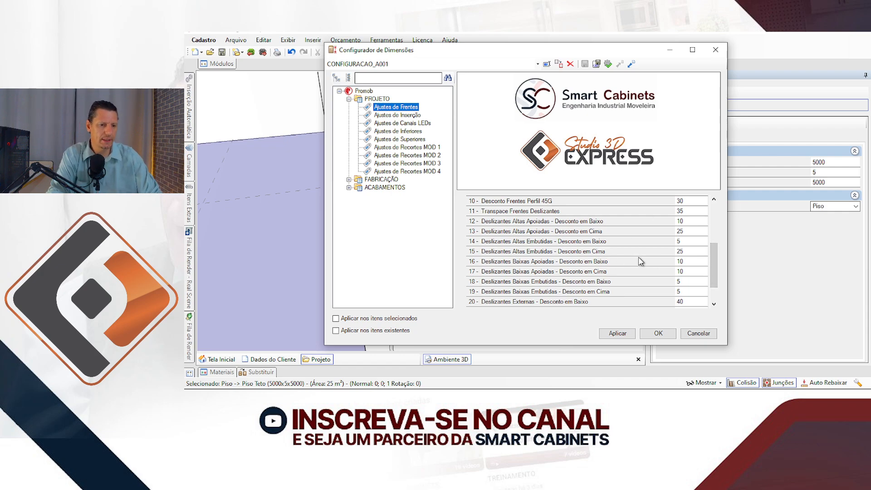
left_click(701, 337)
Examine the base cabinet's front channel, its interior and the horizontal rail along its back.
scroll(312, 175, "down", 5)
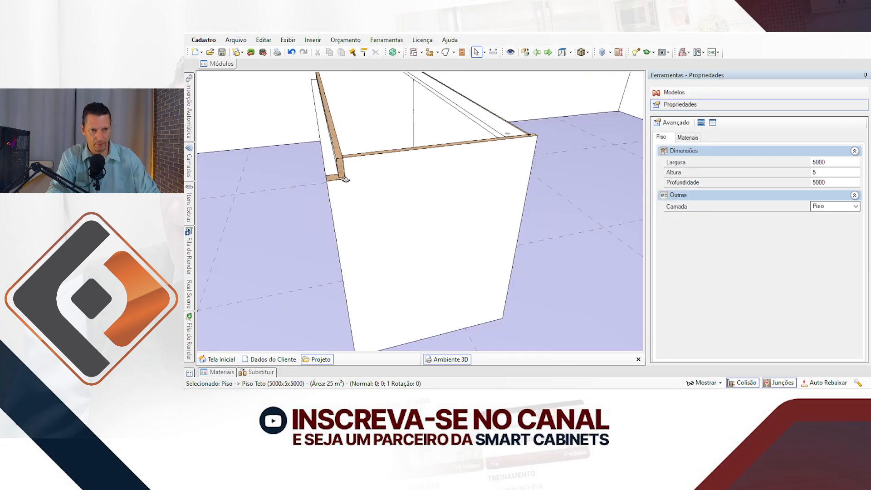
middle_click_drag(372, 187, 467, 191)
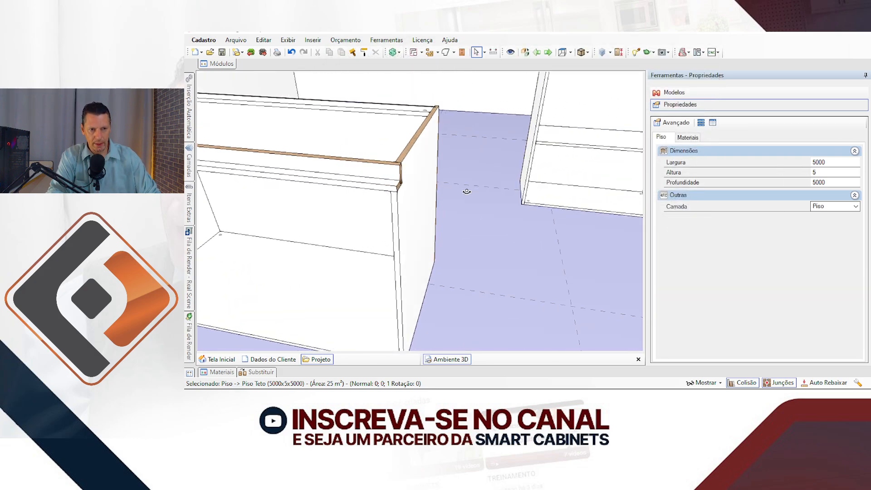
middle_click_drag(380, 243, 507, 224)
middle_click_drag(401, 216, 407, 193)
scroll(342, 207, "up", 2)
middle_click_drag(345, 195, 338, 225)
scroll(263, 207, "down", 1)
scroll(267, 185, "up", 2)
scroll(327, 253, "up", 1)
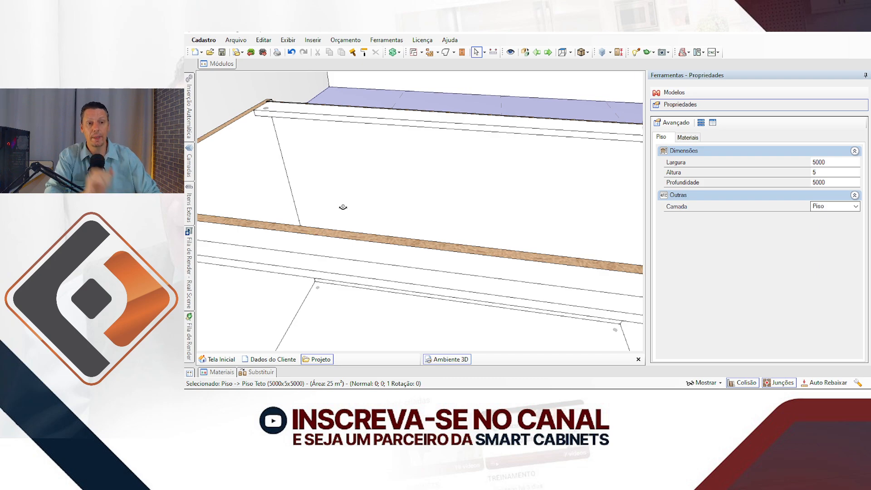
middle_click_drag(313, 139, 322, 187)
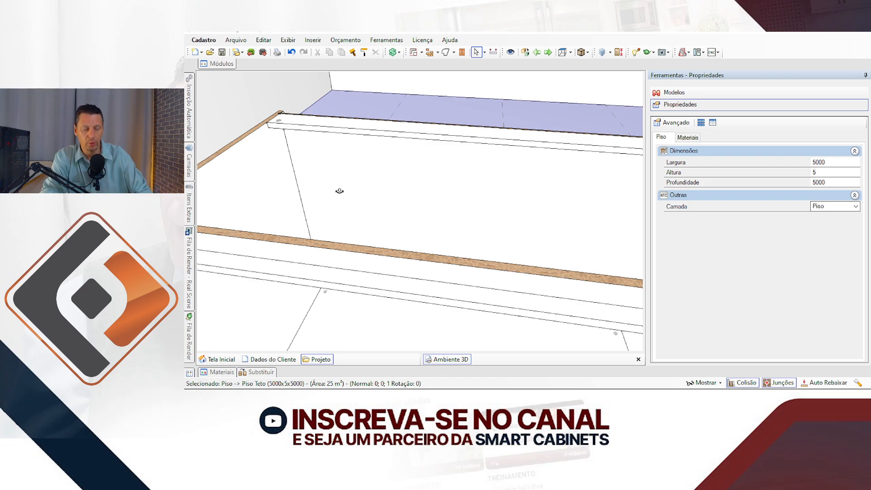
Inspect the base cabinet's rear upper corner, where the back panel fits into the groove of the side panel.
middle_click_drag(388, 187, 238, 182)
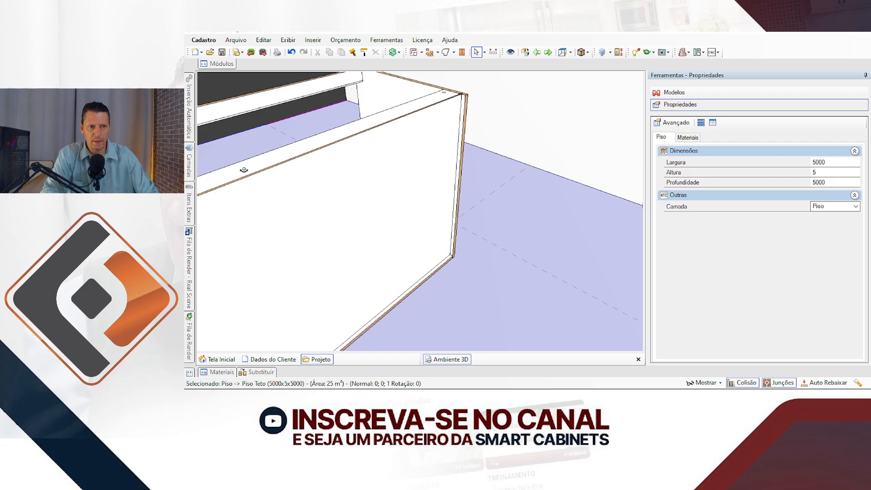
scroll(472, 123, "up", 3)
scroll(454, 124, "down", 2)
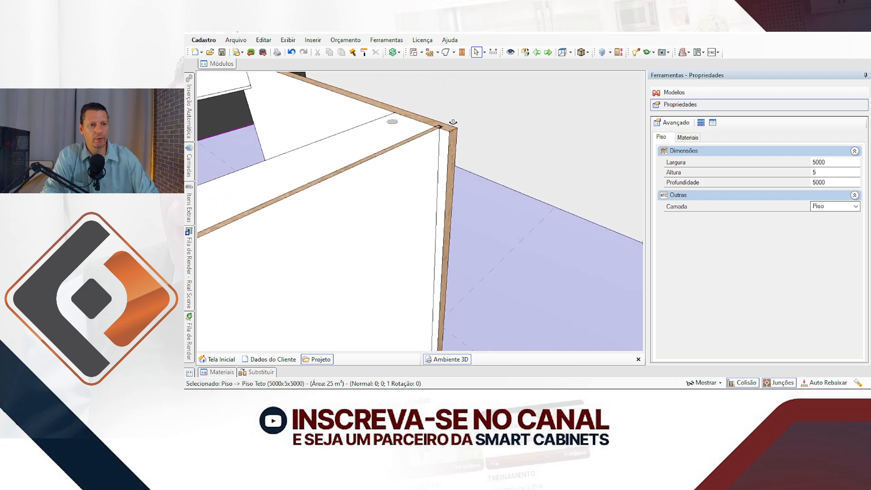
scroll(453, 122, "up", 5)
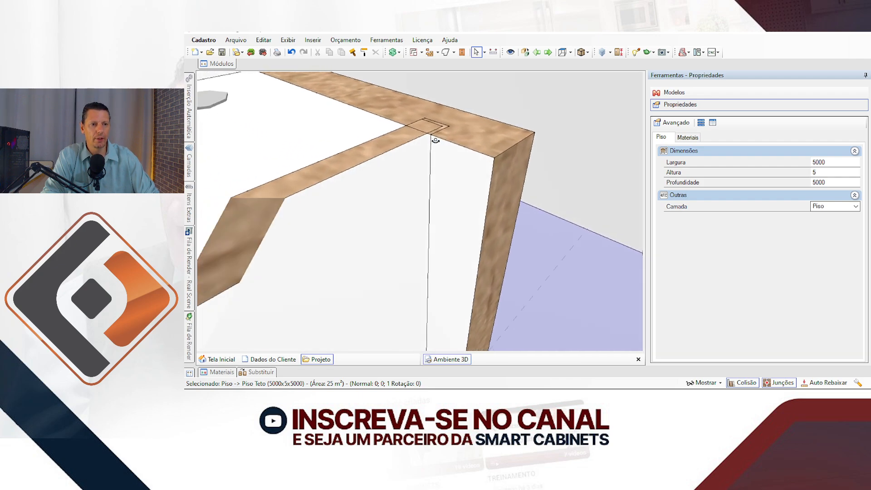
middle_click_drag(436, 140, 429, 164)
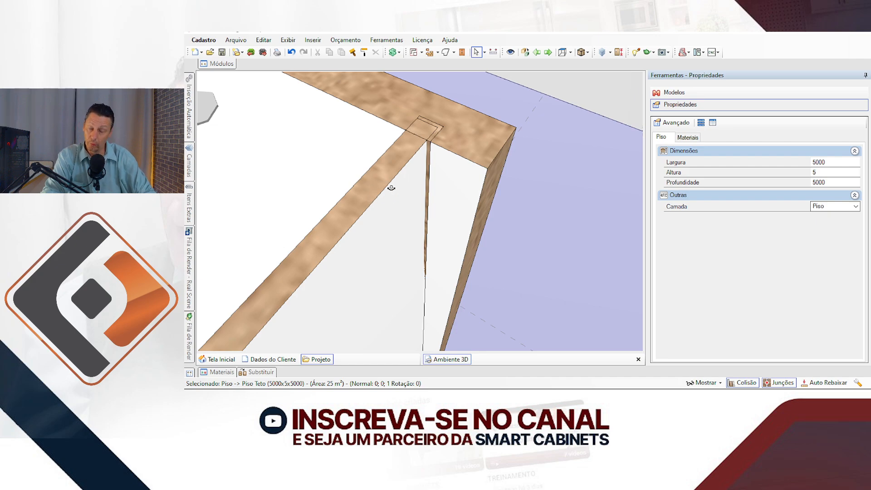
scroll(427, 198, "down", 2)
scroll(446, 174, "down", 2)
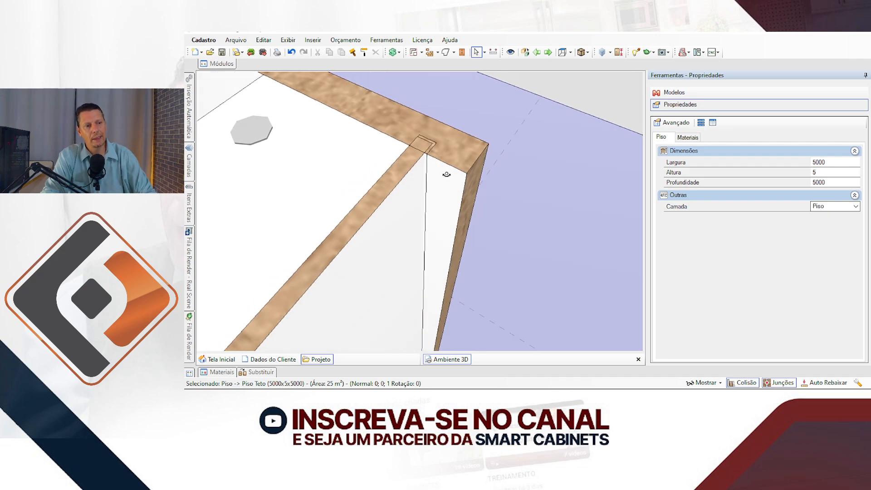
Set the Trav Normais model to FRT - Calha Usinada with TRA - Recuada Padrão, and apply the ESTRUTURAS configuration.
scroll(446, 174, "down", 6)
left_click(674, 92)
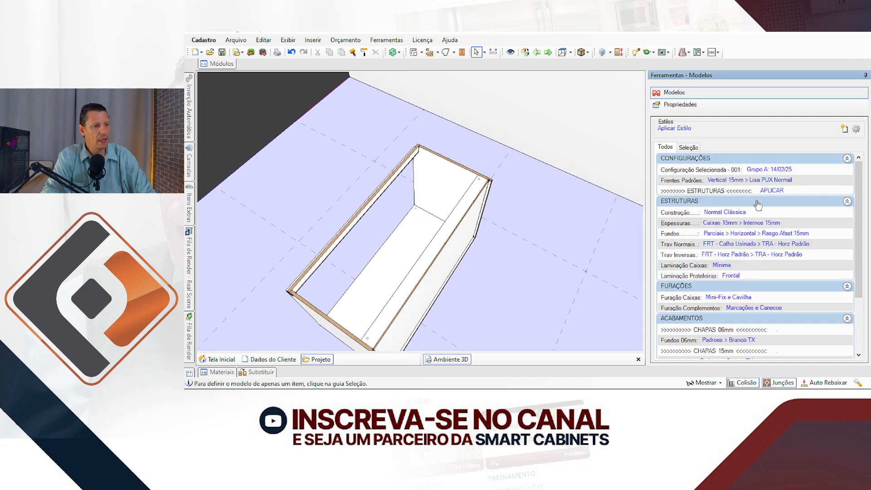
left_click(717, 244)
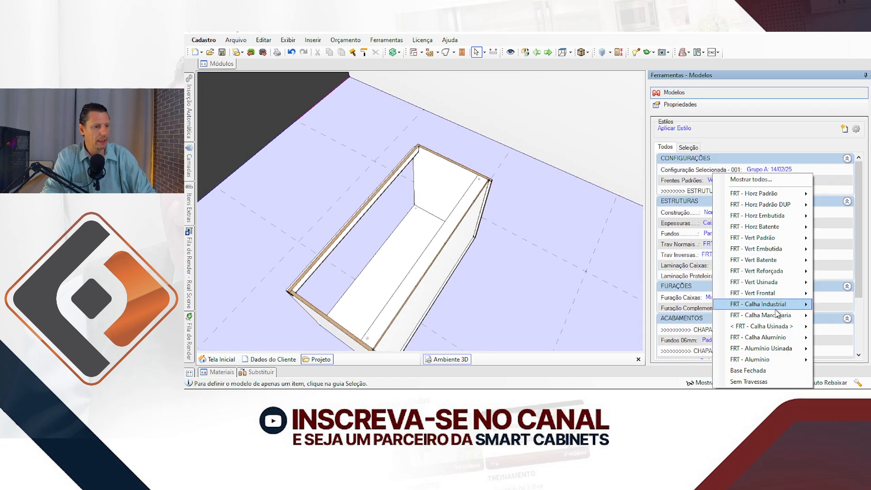
mouse_move(773, 326)
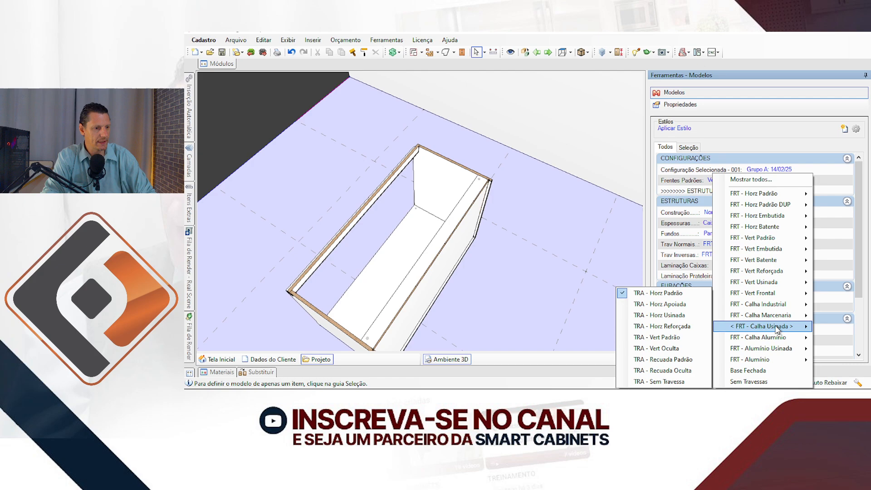
left_click(663, 359)
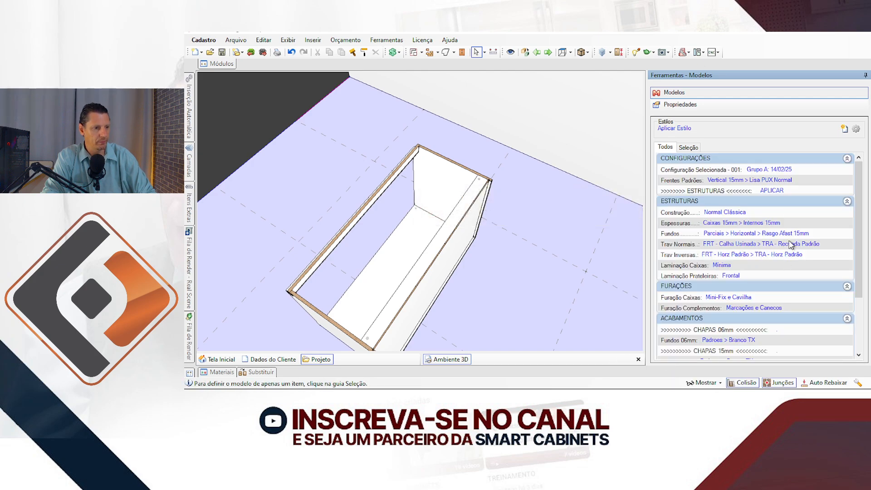
left_click(771, 191)
left_click(797, 212)
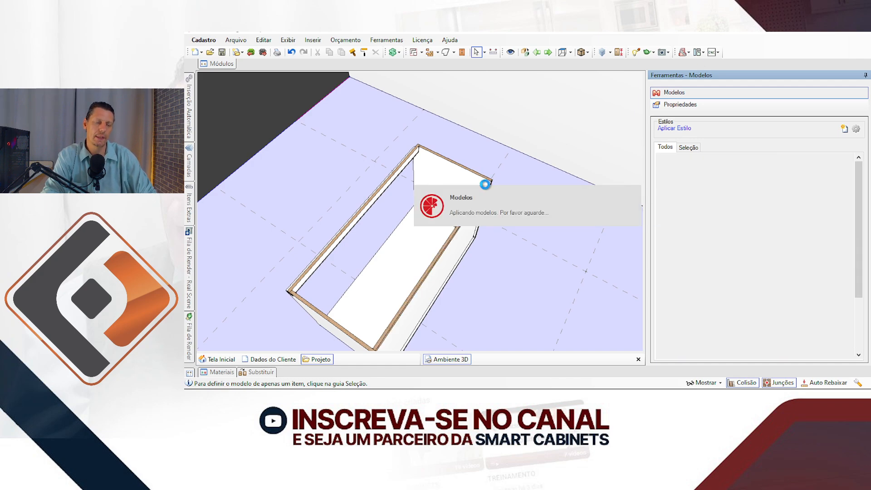
Inspect the recessed rear rail of the base cabinet and review the horizontal Parciais options of the Fundos model.
scroll(487, 186, "up", 5)
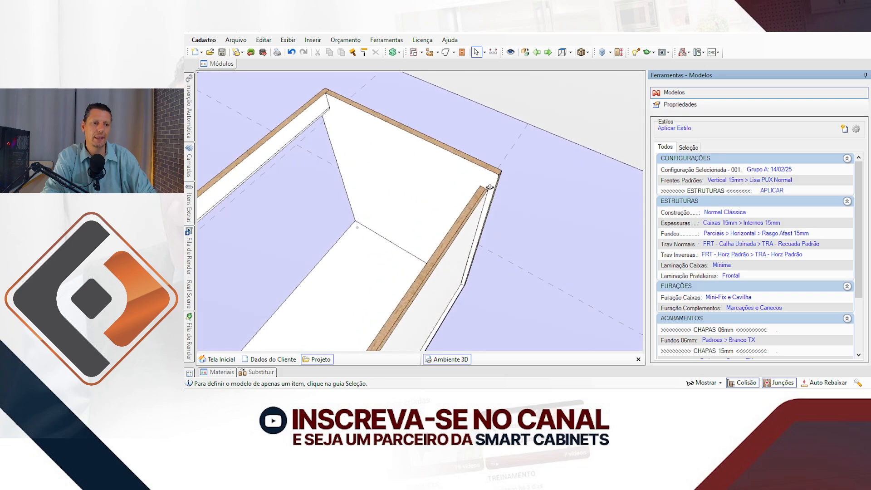
scroll(489, 187, "up", 8)
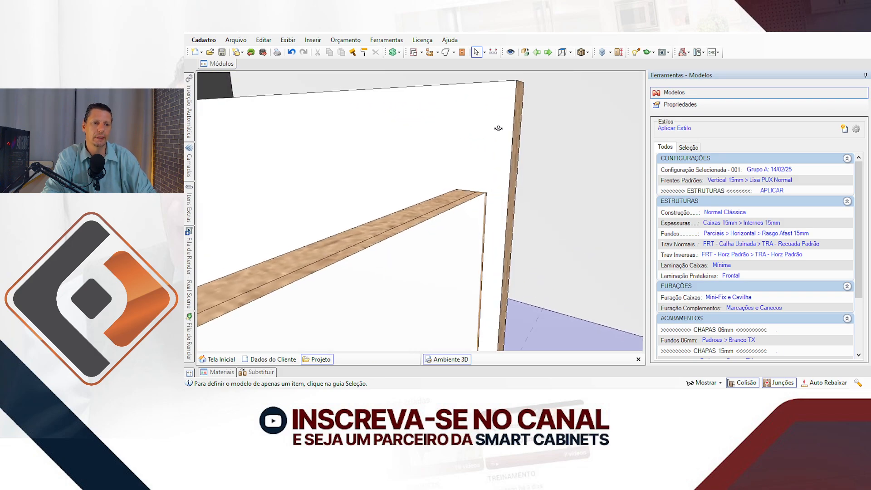
left_click_drag(498, 128, 450, 238)
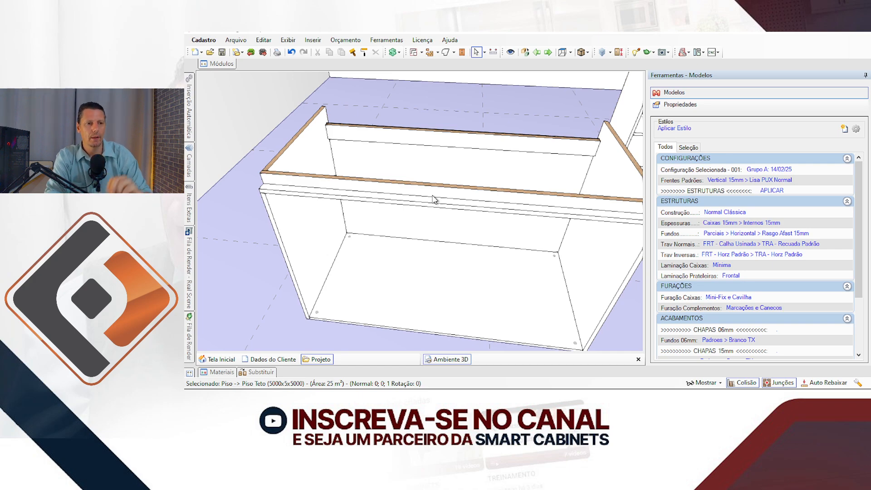
left_click(735, 233)
left_click(739, 236)
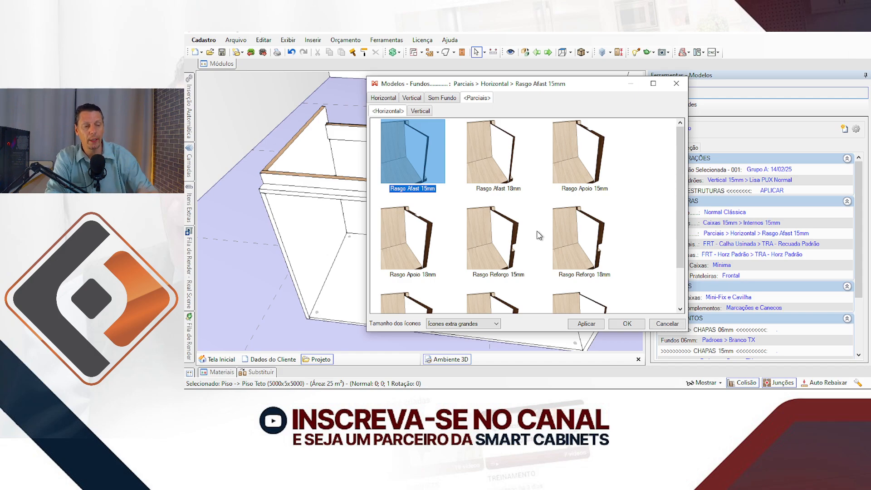
left_click(676, 84)
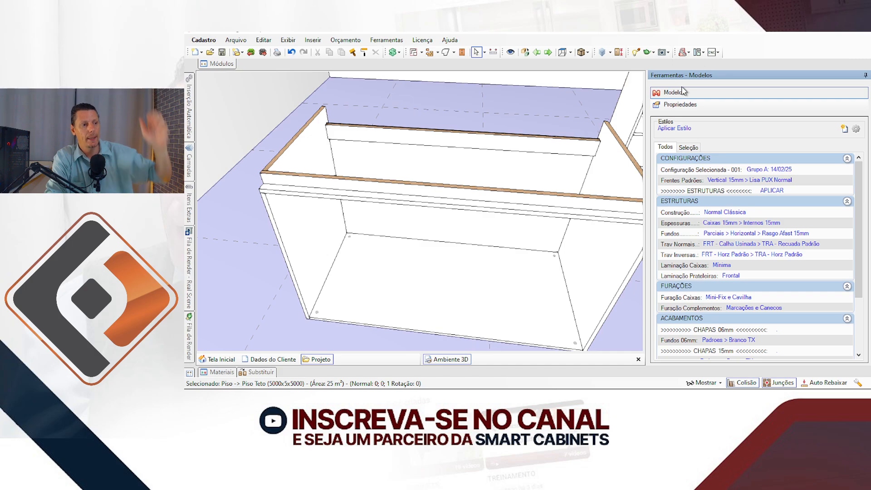
Open the AER_01 Superior wall cabinet in the Construtor de Armários.
scroll(453, 204, "down", 3)
middle_click_drag(494, 217, 309, 205)
middle_click_drag(456, 159, 395, 156)
scroll(415, 160, "up", 2)
left_click(426, 184)
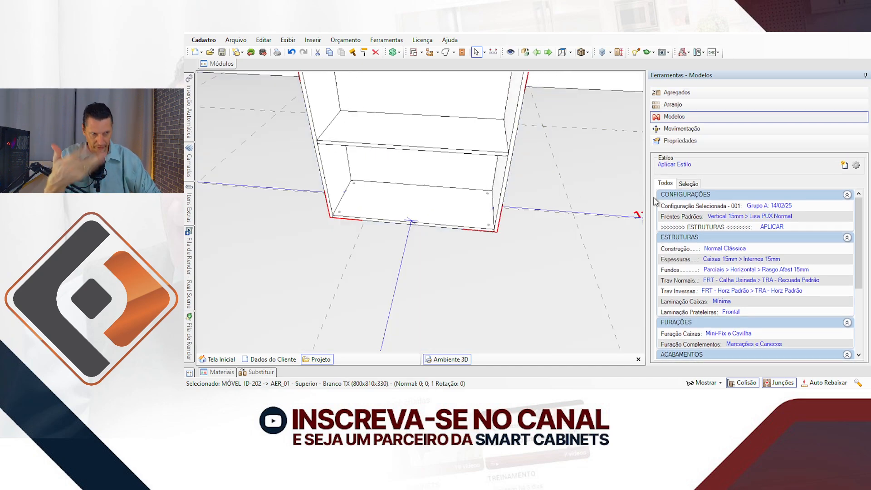
left_click(692, 92)
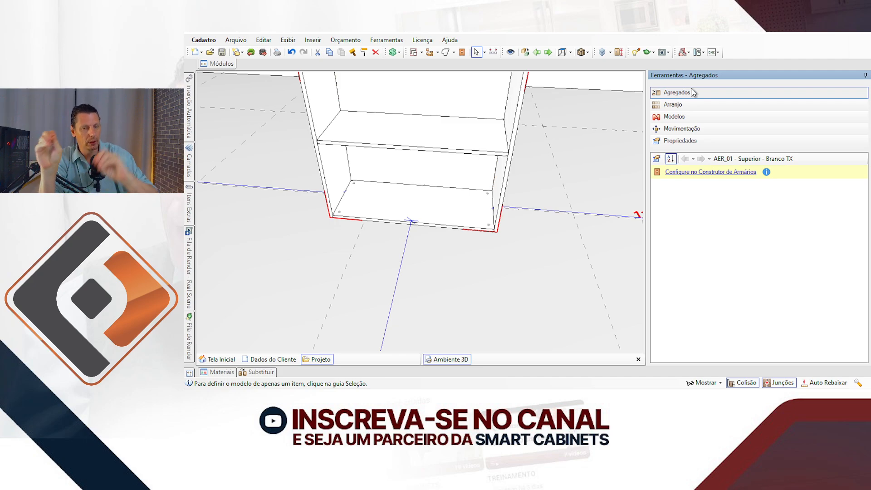
left_click(698, 176)
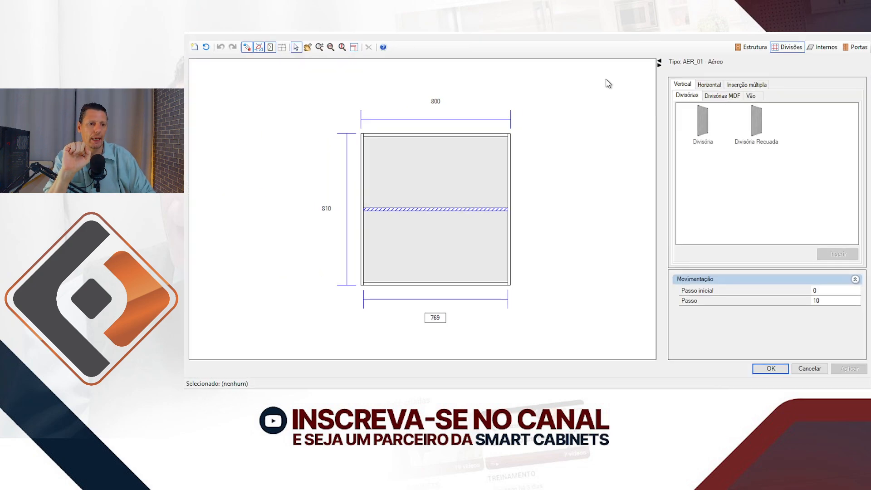
Review the horizontal divider types for the wall cabinet's upper opening, including Divisória Corta Fundo, and leave the Construtor de Armários without inserting one.
left_click(453, 161)
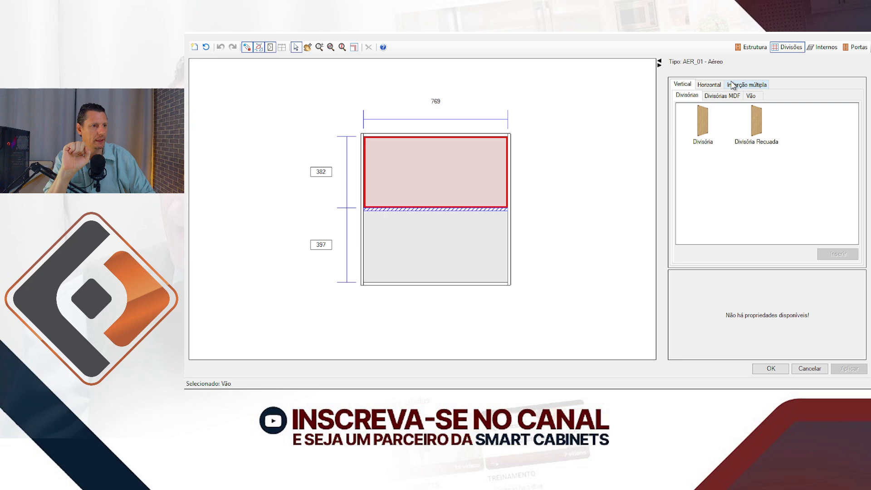
left_click(715, 85)
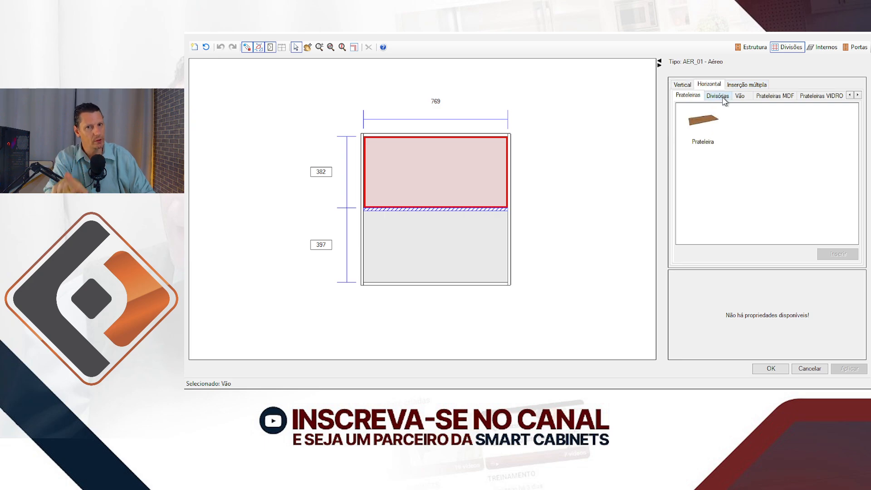
left_click(721, 96)
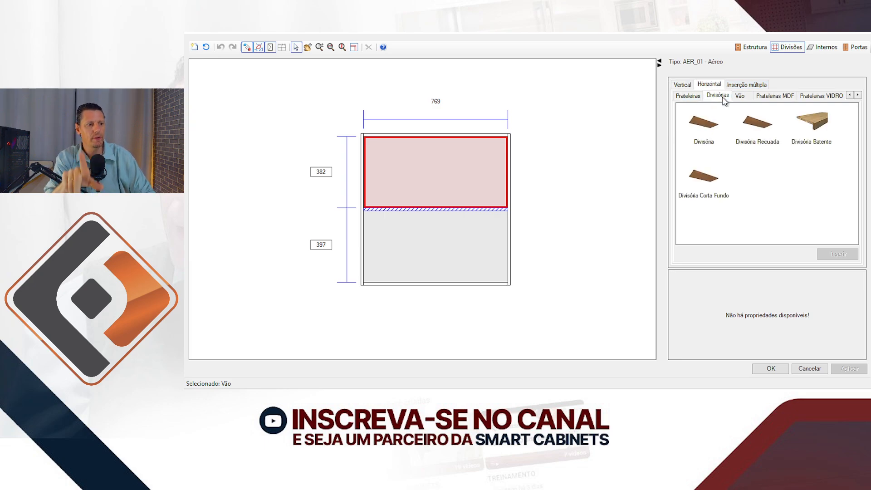
left_click(753, 47)
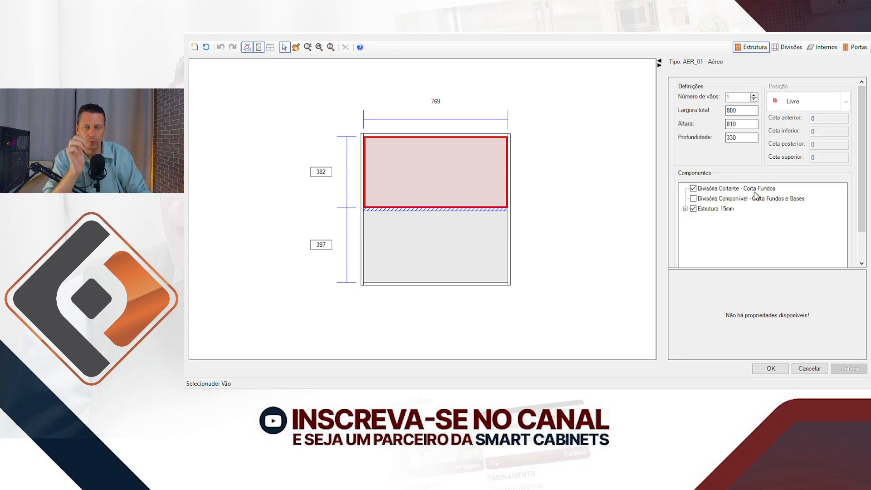
left_click(789, 47)
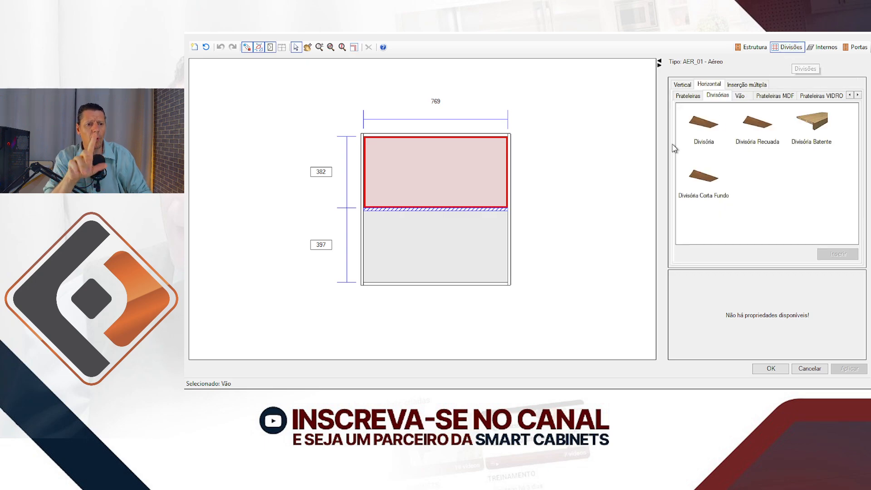
left_click(698, 190)
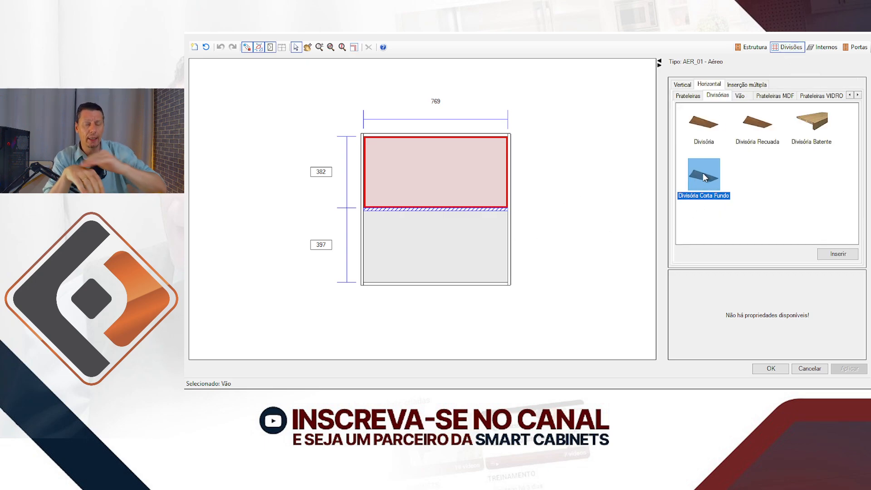
left_click(809, 369)
Inspect the rear of the wall cabinet where the horizontal divider separates the two back panels and meets the side panel.
middle_click_drag(464, 200, 504, 223)
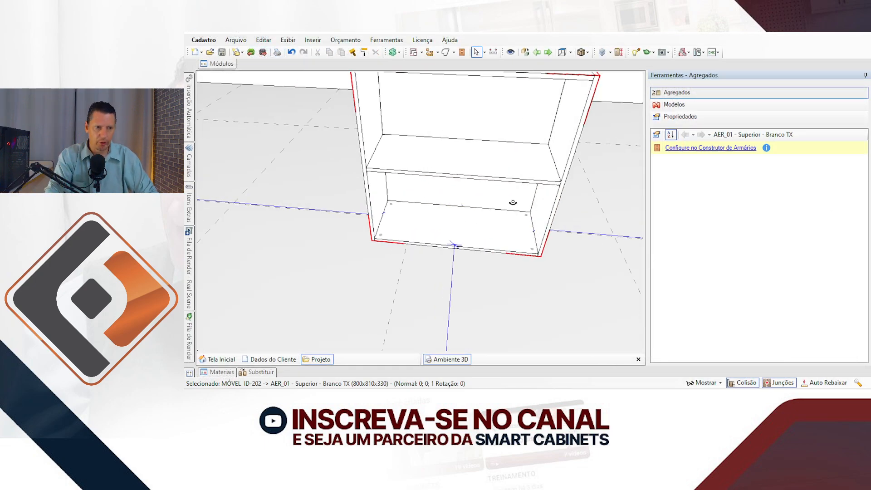
right_click_drag(512, 202, 347, 176)
right_click_drag(562, 143, 484, 224)
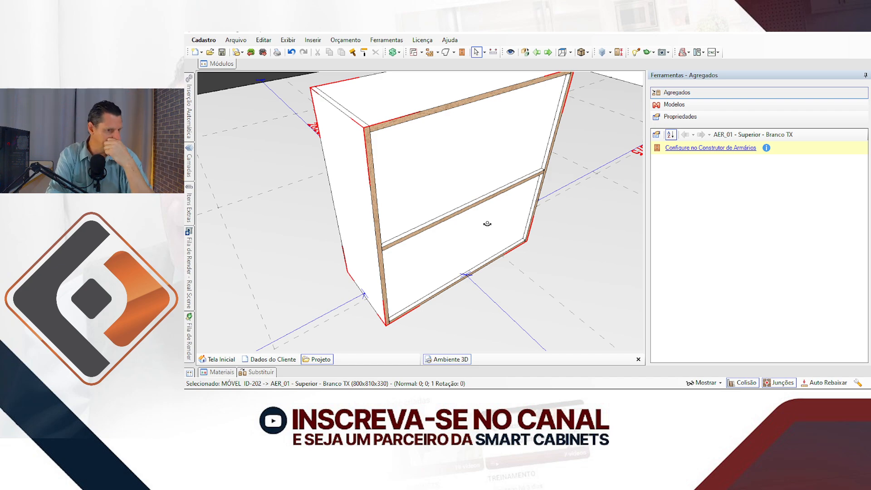
scroll(520, 181, "up", 10)
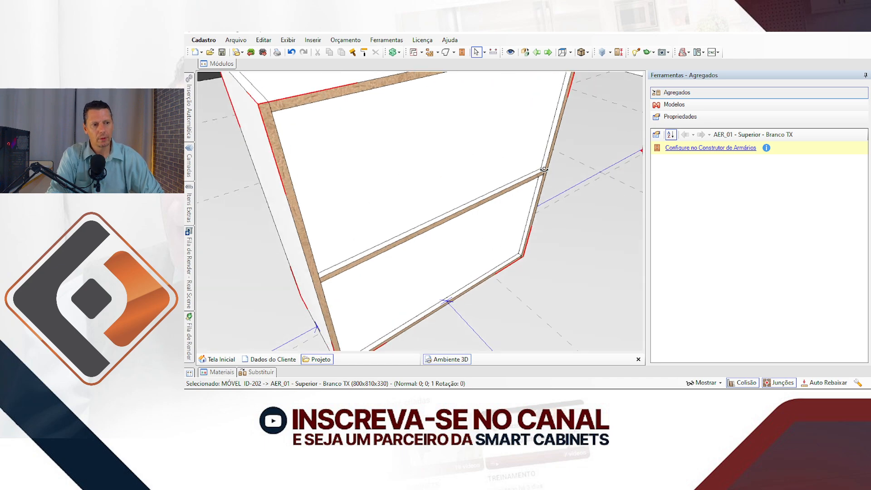
middle_click_drag(512, 261, 503, 279)
scroll(503, 279, "down", 8)
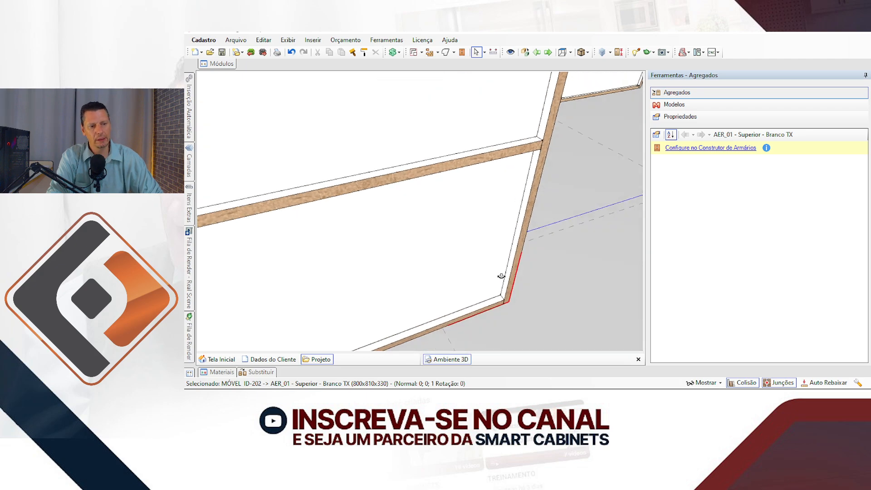
Delete the wall cabinet's upper back panel and view the open compartment from the rear and front.
left_click(440, 231)
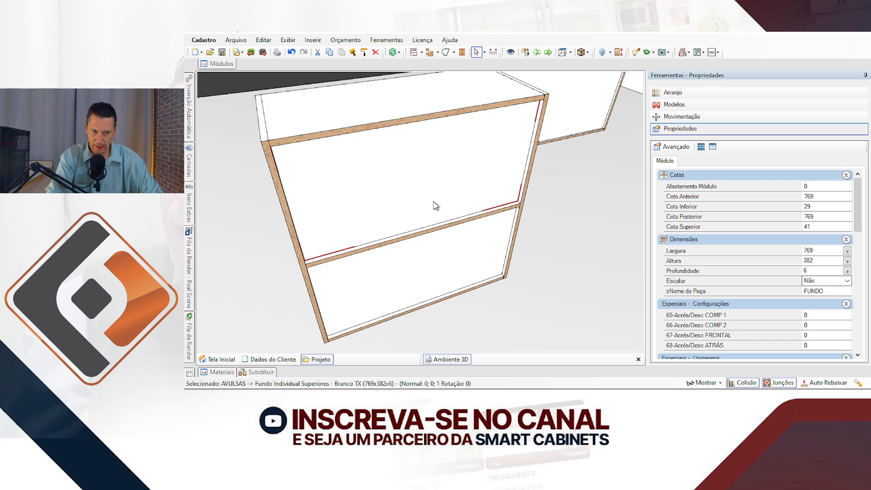
key("Delete")
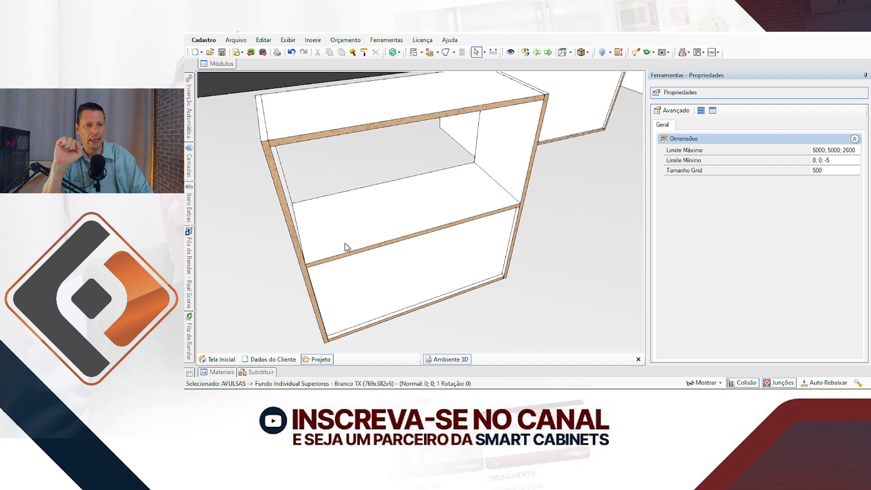
scroll(331, 251, "up", 3)
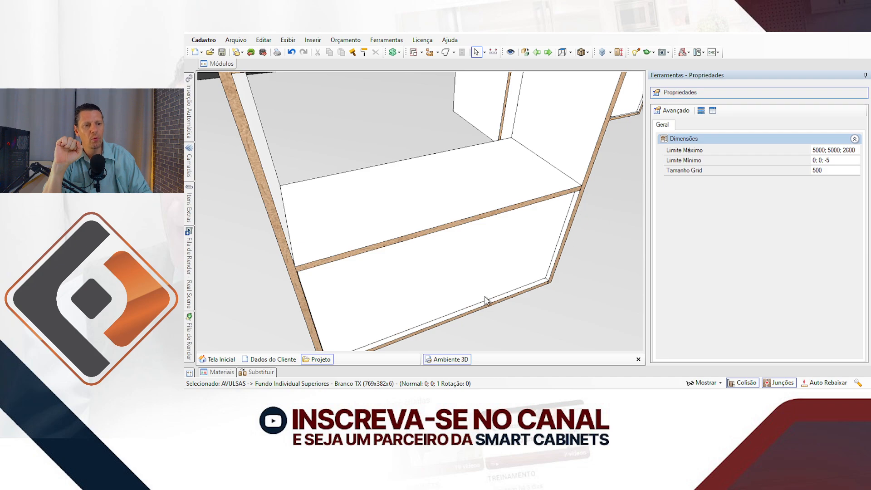
middle_click_drag(260, 150, 543, 206)
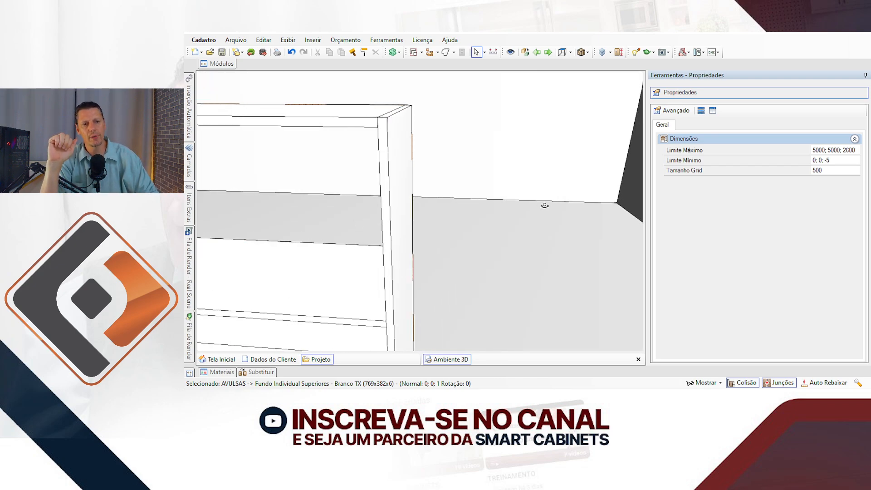
scroll(535, 209, "down", 3)
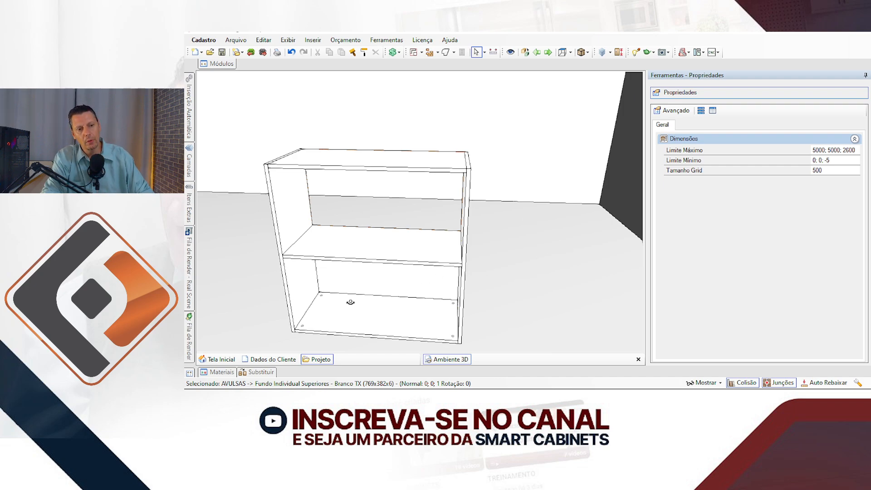
Move the wall cabinet's lower back panel toward the front in two 100 mm steps.
scroll(350, 302, "up", 5)
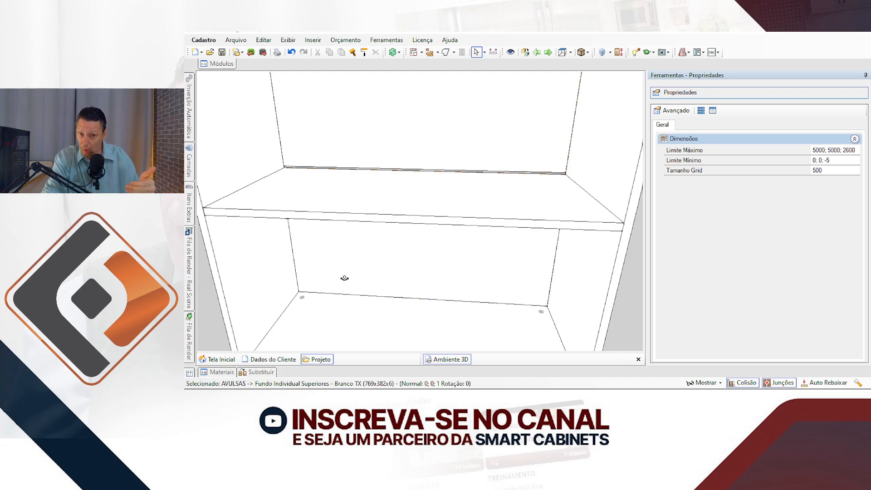
middle_click_drag(343, 277, 340, 266)
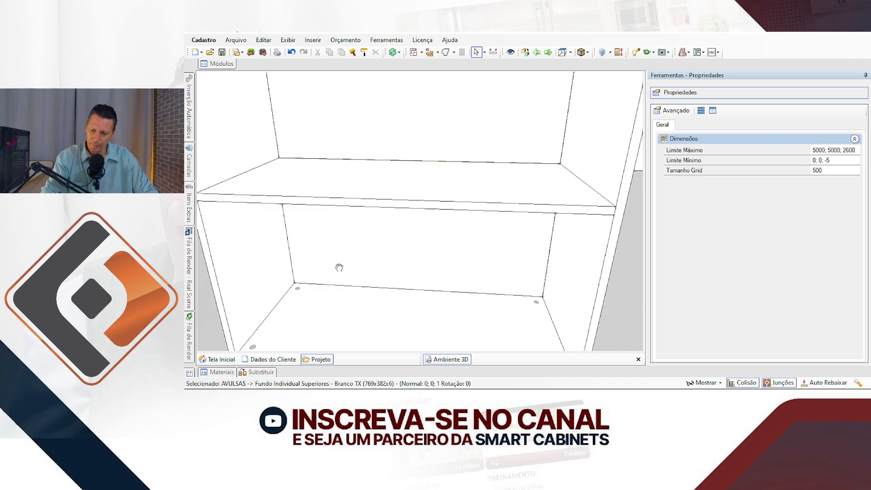
left_click(365, 267)
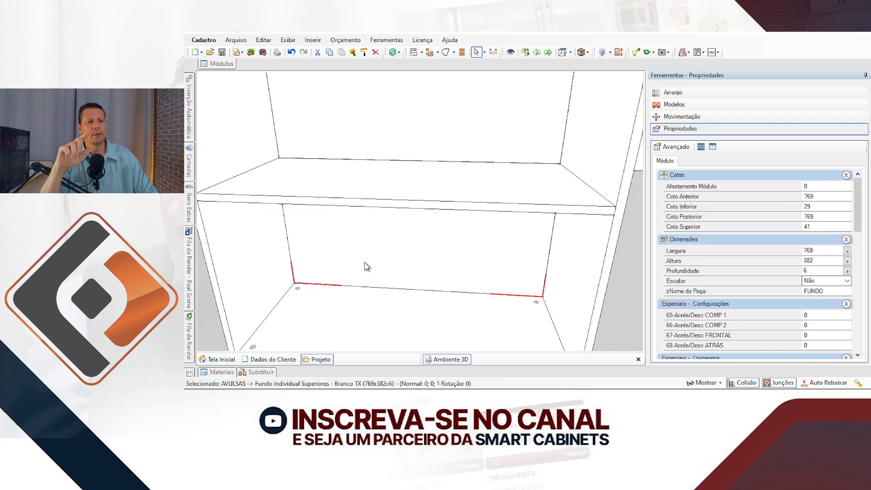
left_click(690, 116)
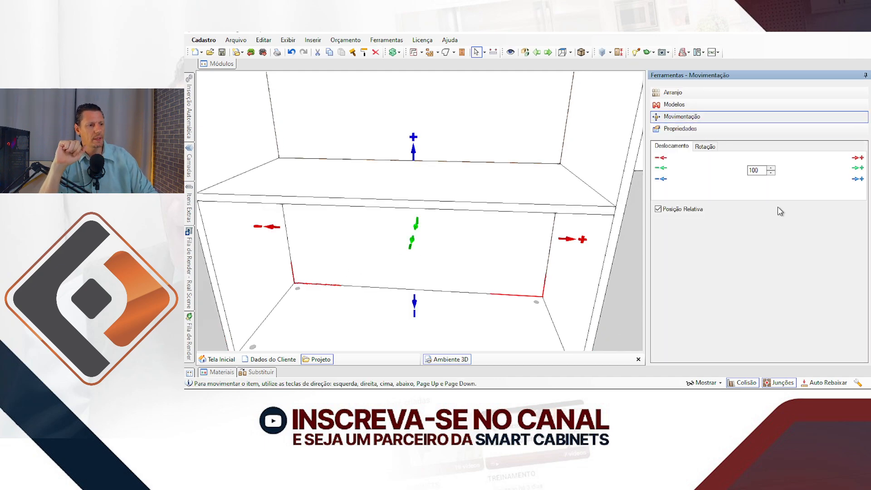
left_click(411, 245)
left_click(408, 258)
left_click(493, 183)
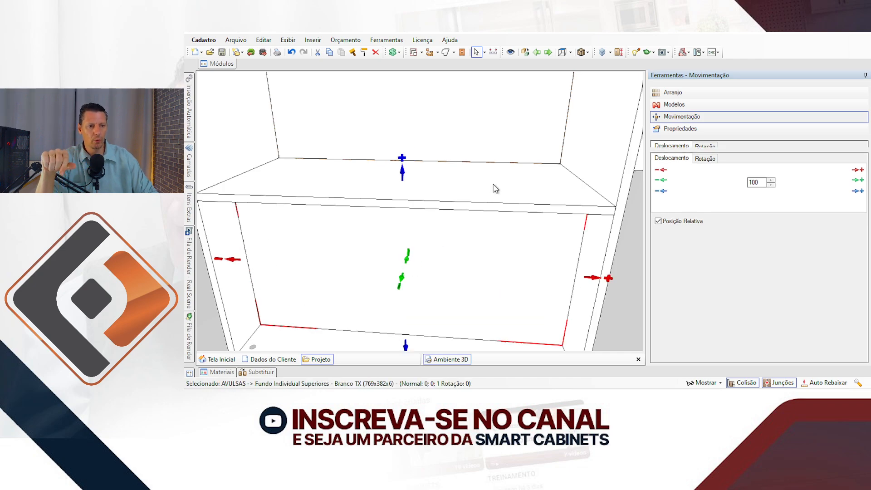
key("Escape")
Examine the advanced lower back panel and its joints with the side panel and bases from behind and from the front.
middle_click_drag(481, 224, 303, 207)
middle_click_drag(486, 269, 414, 188)
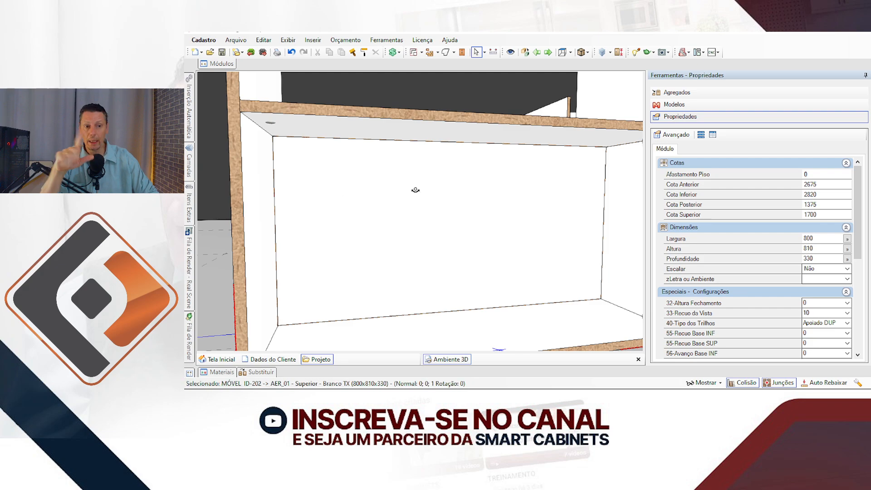
middle_click_drag(396, 218, 610, 268)
middle_click_drag(506, 317, 512, 298)
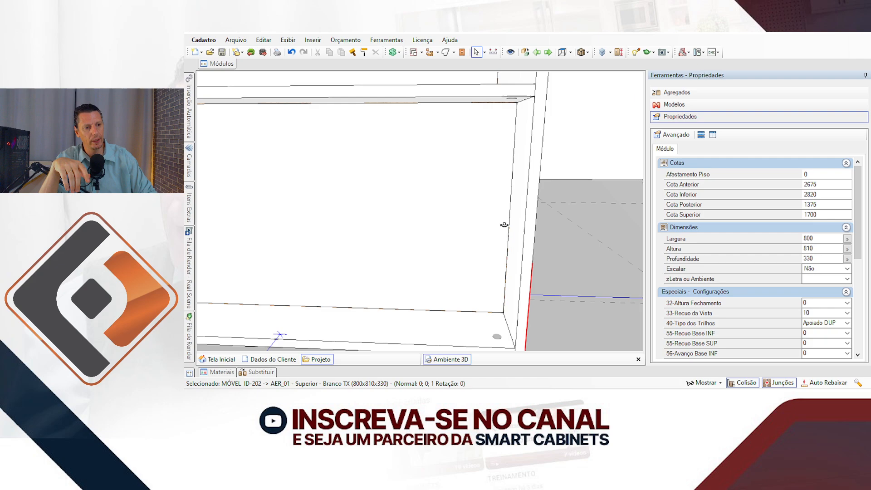
scroll(505, 268, "up", 5)
middle_click_drag(510, 263, 462, 241)
scroll(462, 241, "down", 6)
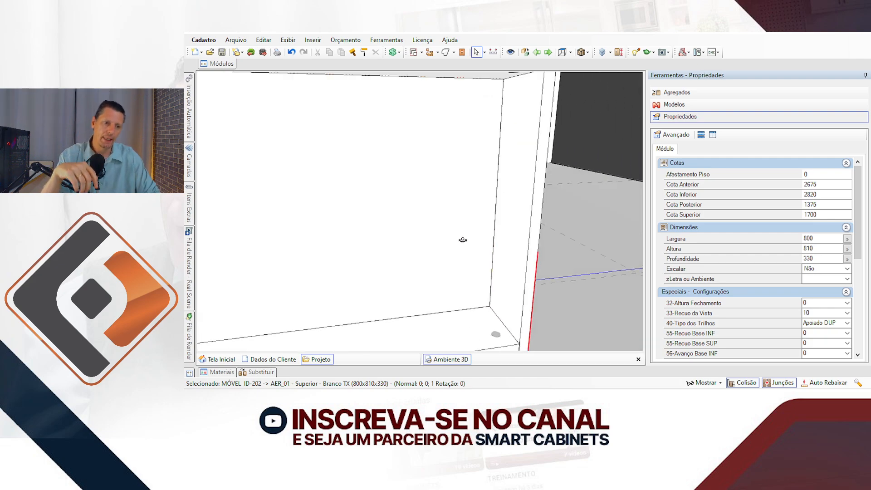
scroll(454, 236, "down", 4)
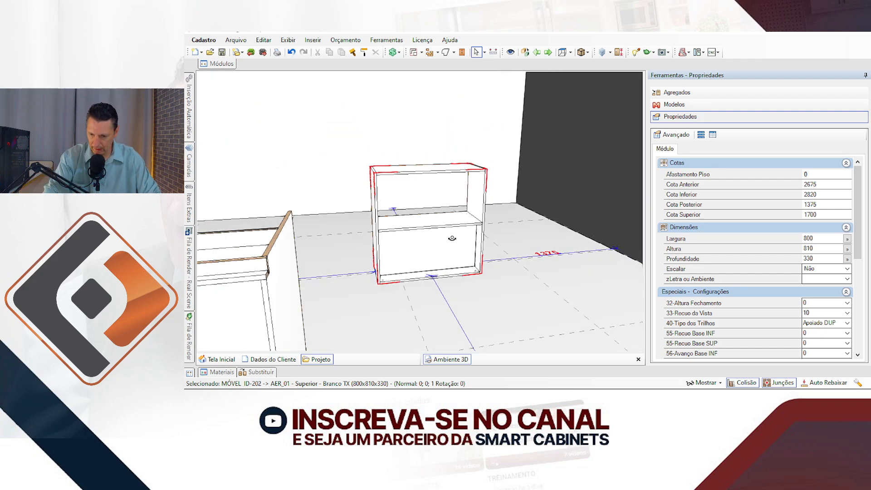
Delete the wall cabinet and the base cabinet from the scene.
left_click(454, 237)
key("Delete")
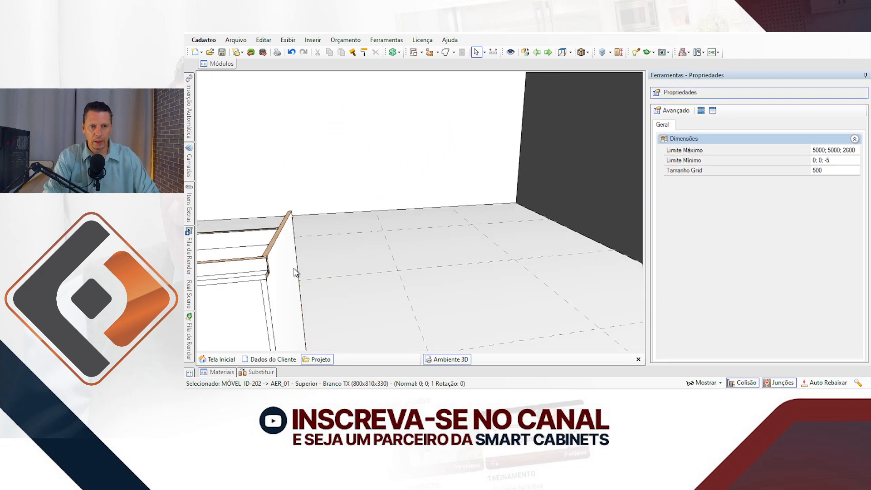
left_click(278, 270)
Browse the external parts of the SOB MEDIDA Estruturas Avulsas and insert a Lateral 15mm Inferior Esquerda side panel on the floor.
left_click(219, 60)
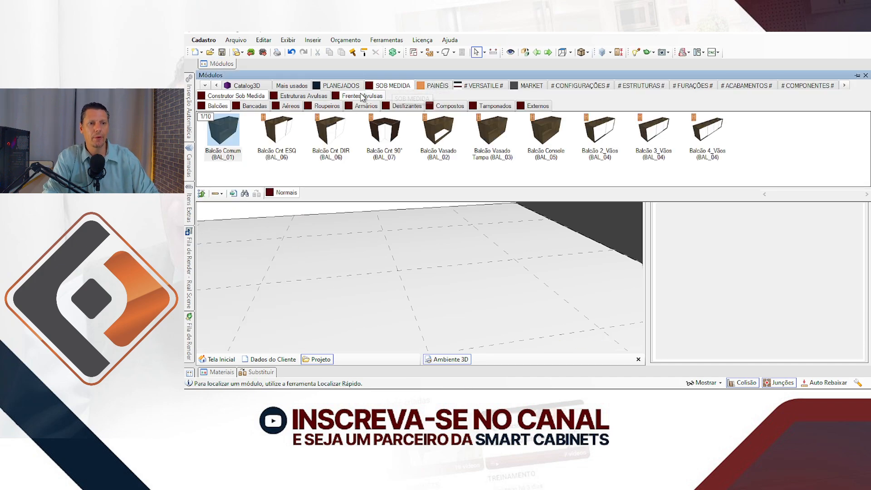
left_click(307, 96)
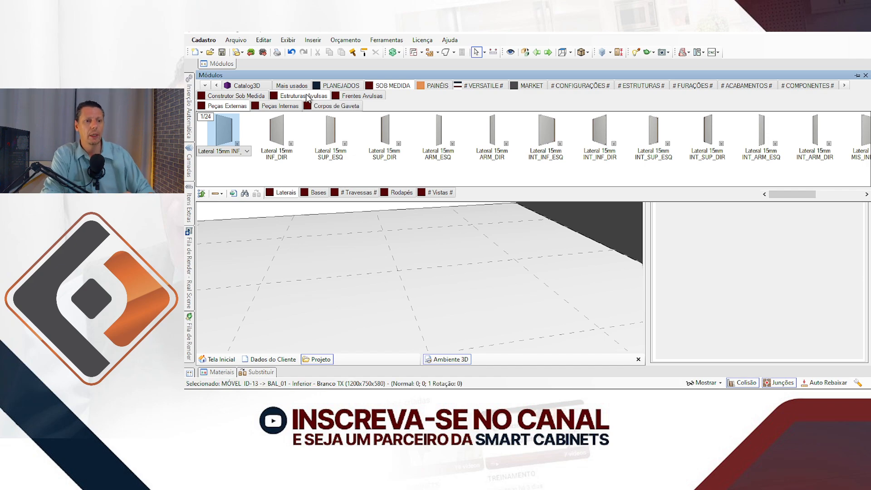
left_click(354, 197)
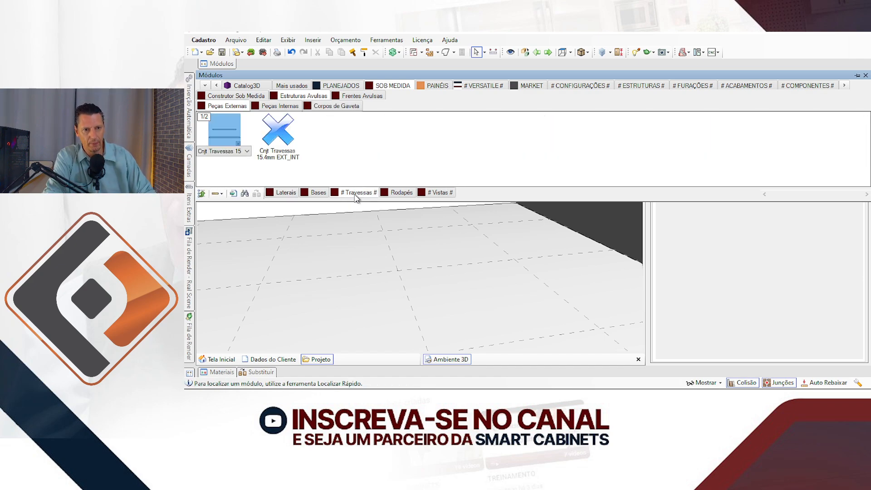
left_click(399, 192)
left_click(426, 193)
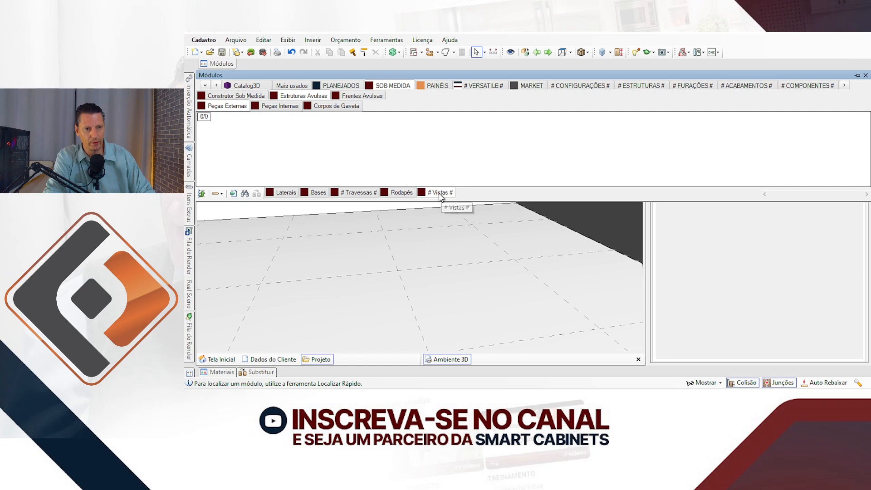
left_click(287, 194)
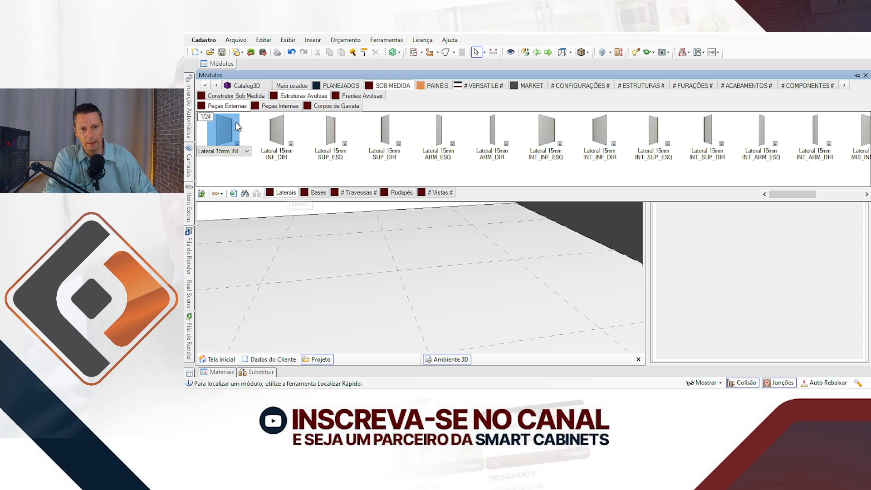
left_click_drag(222, 129, 323, 278)
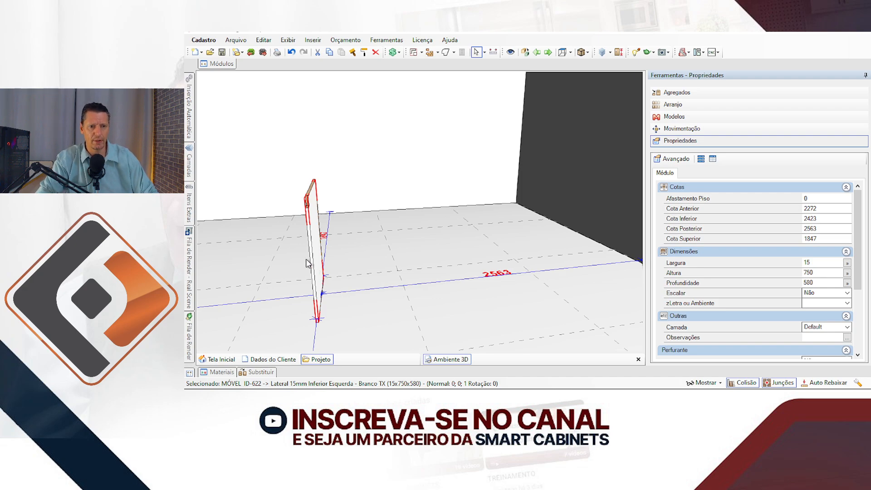
Select the part inside the inserted side panel and review its properties down to the Janela size and position parameters.
middle_click_drag(307, 260, 407, 259)
middle_click_drag(455, 218, 397, 240)
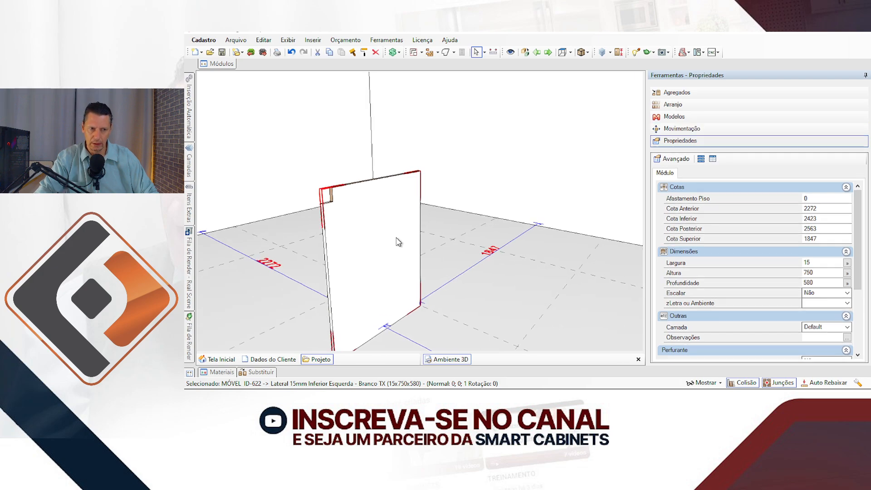
scroll(861, 217, "down", 5)
scroll(862, 217, "up", 4)
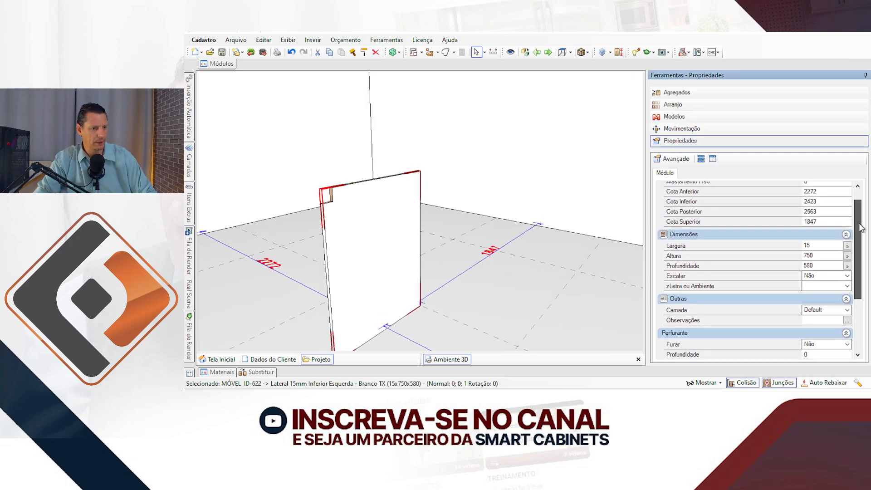
left_click(350, 250)
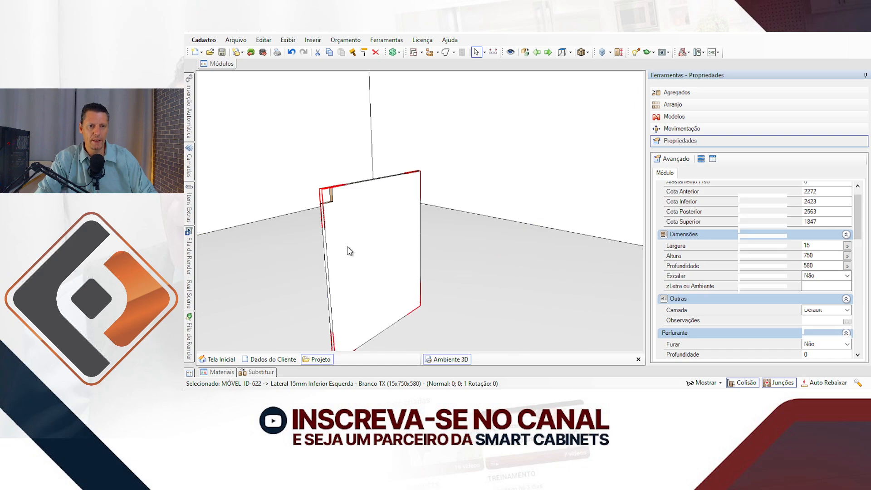
left_click_drag(857, 222, 863, 298)
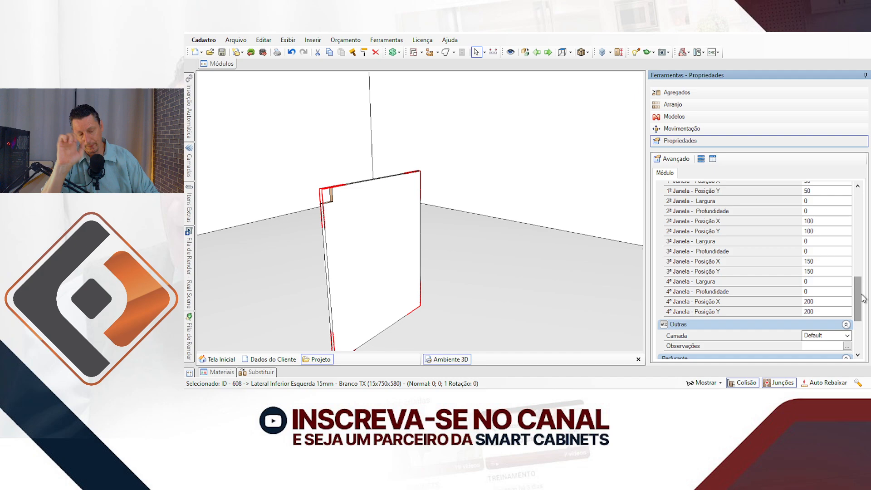
Show the construction models that apply only to the selected loose side panel.
left_click(701, 116)
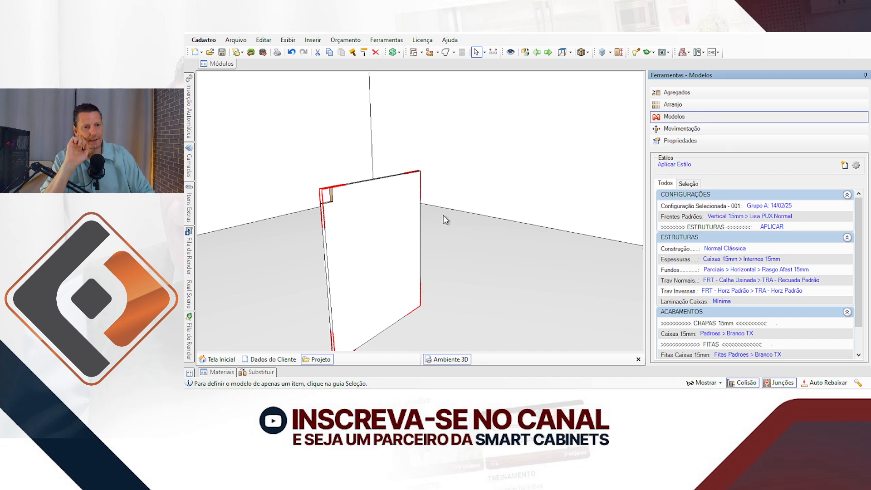
left_click(412, 286)
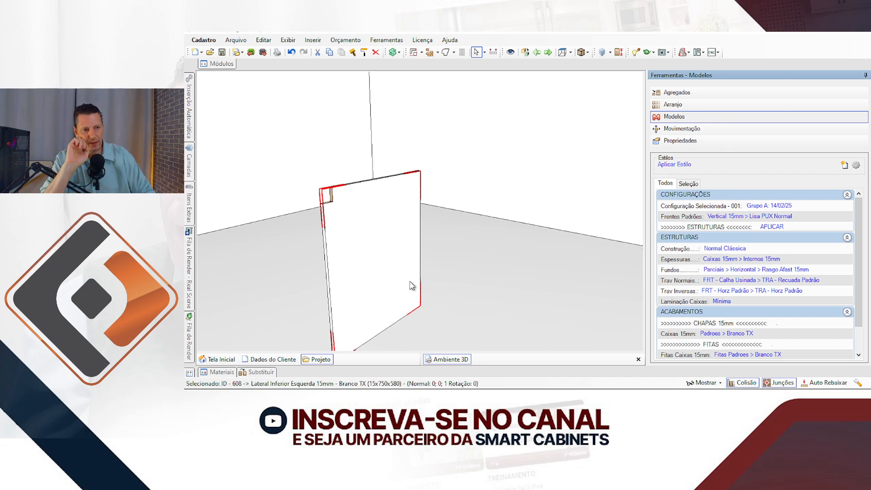
left_click(689, 183)
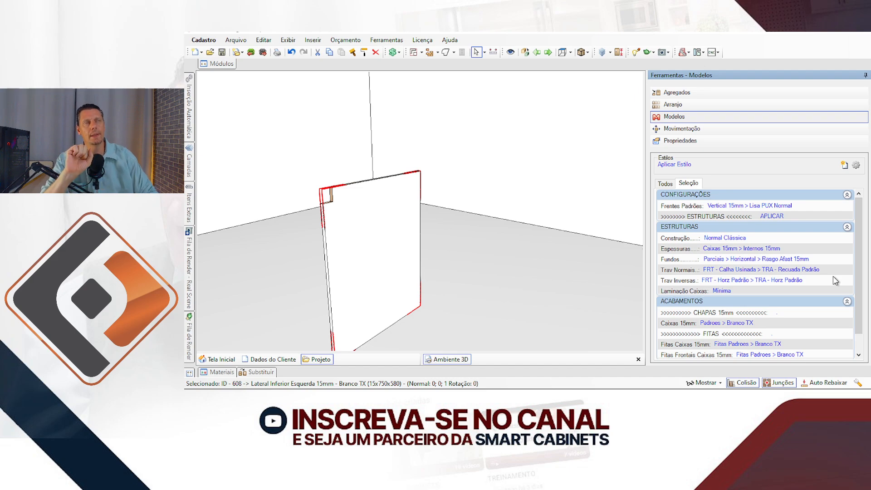
Insert an Inferior (BAL_01) base cabinet from the PLANEJADOS library beside the loose side panel.
left_click(209, 64)
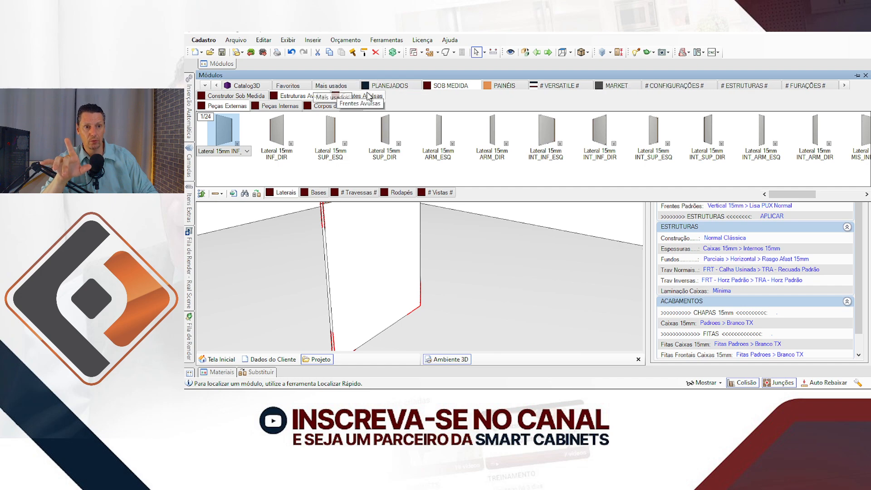
left_click(389, 85)
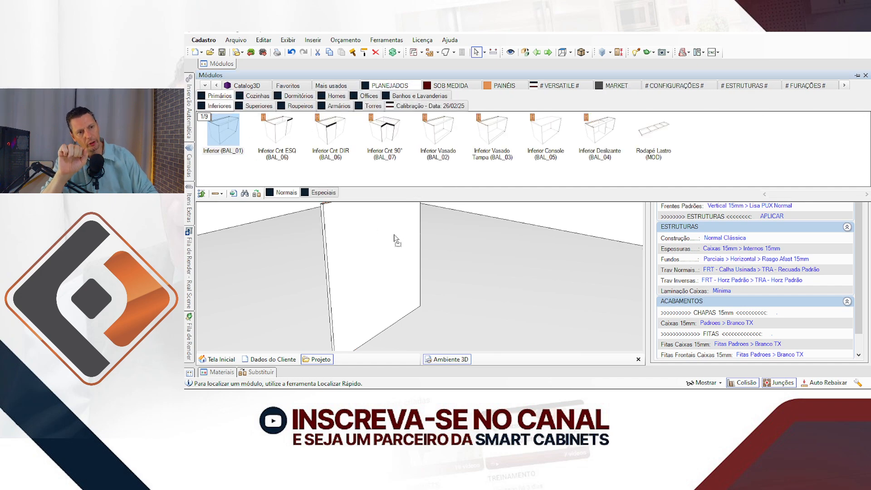
left_click(471, 265)
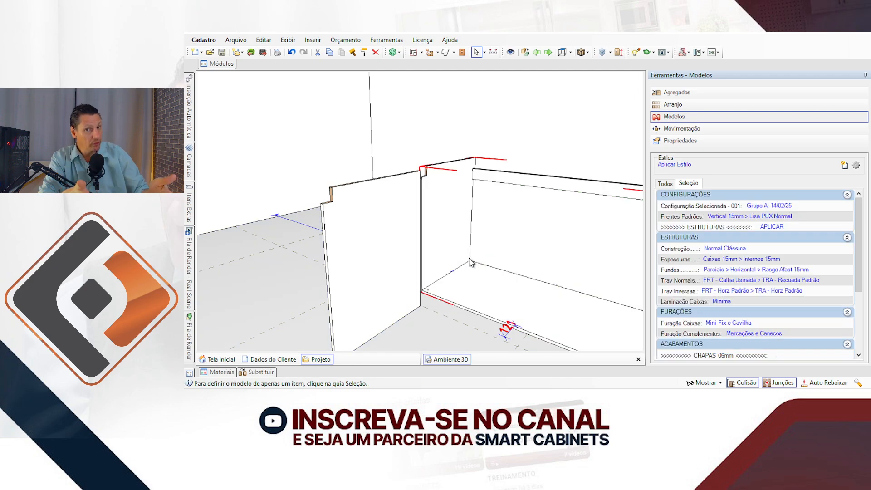
Set the cabinet's left side panel's Trav Normais to FRT - Horz Padrão > TRA - Horz Padrão and apply the structure models to it.
left_click(457, 214)
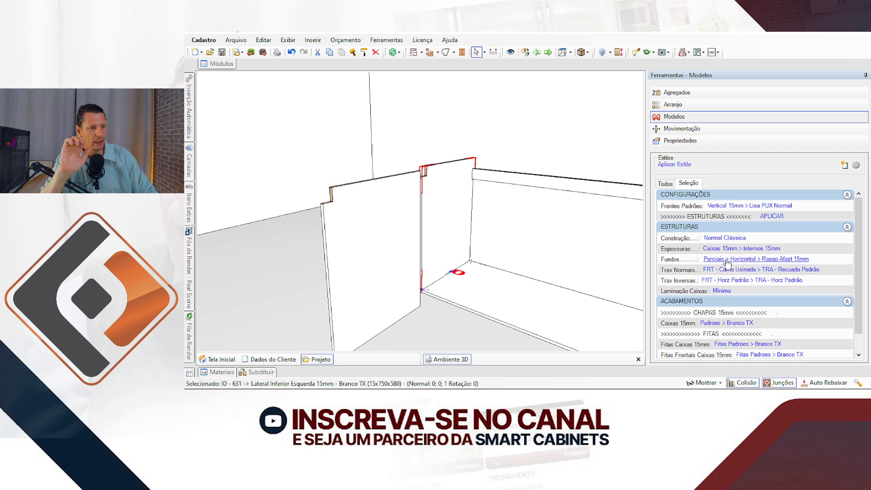
left_click(727, 263)
left_click(713, 270)
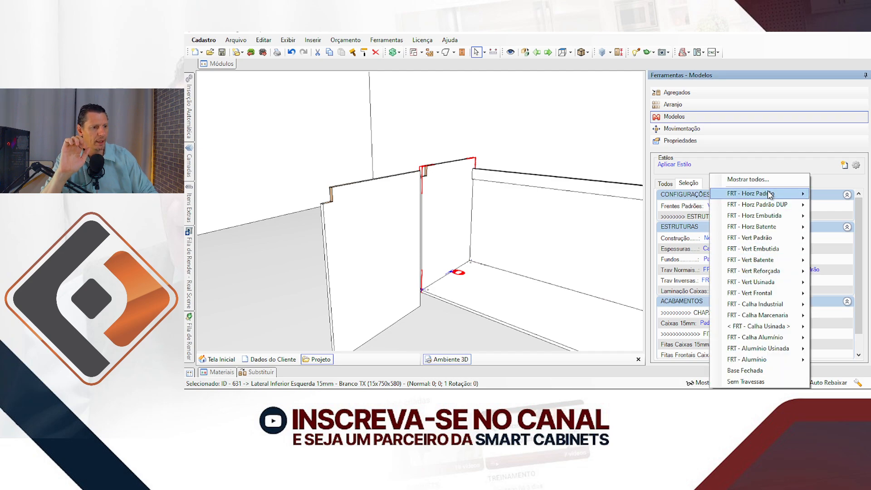
mouse_move(770, 194)
left_click(653, 194)
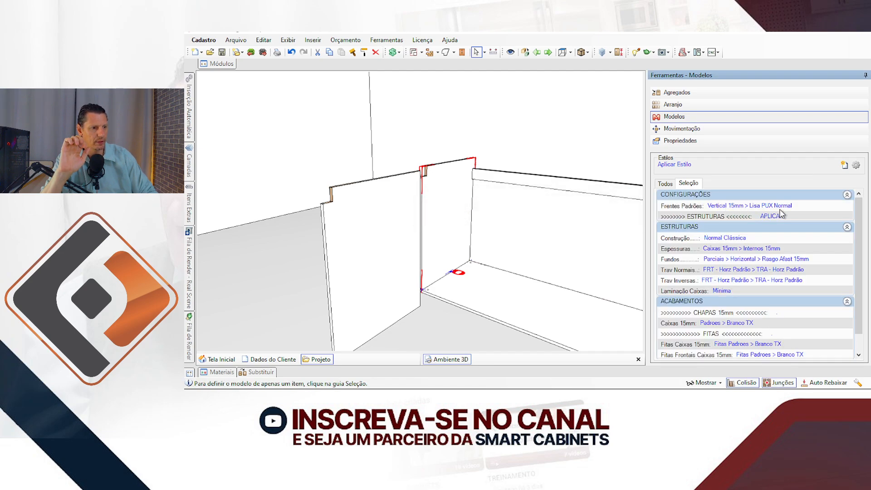
left_click(773, 216)
left_click(804, 237)
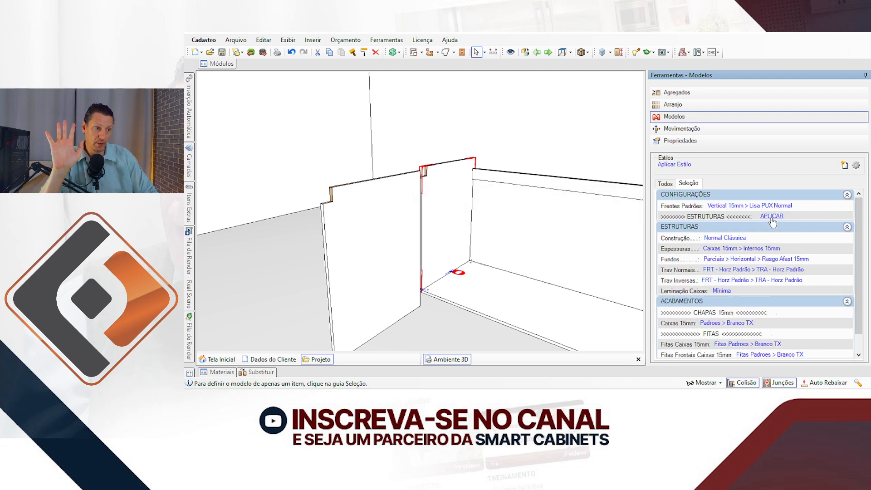
left_click(771, 216)
left_click(803, 236)
Set the whole base cabinet's width (Largura) to 1000.
middle_click_drag(567, 265, 468, 229)
left_click(469, 249)
left_click(703, 141)
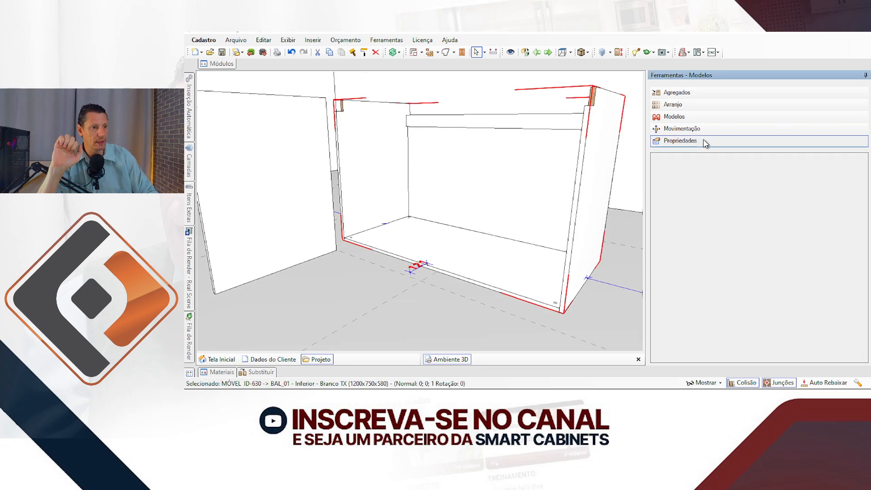
scroll(825, 235, "up", 2)
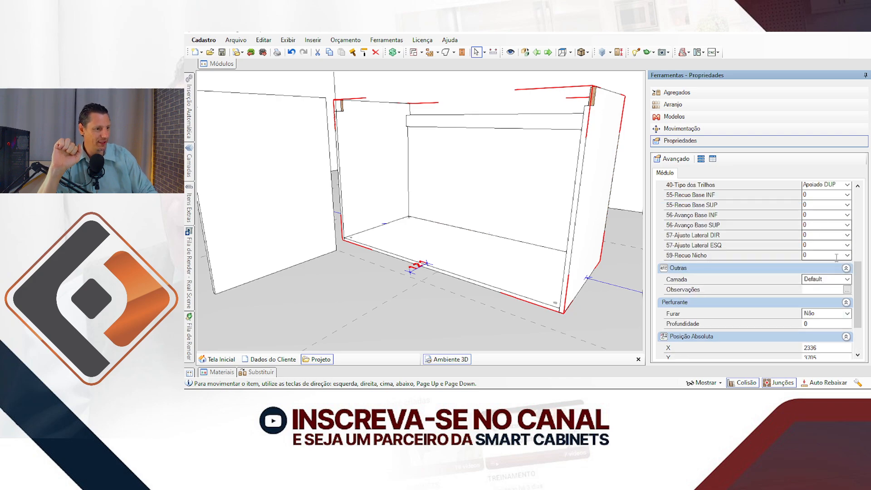
scroll(830, 254, "up", 5)
left_click(769, 251)
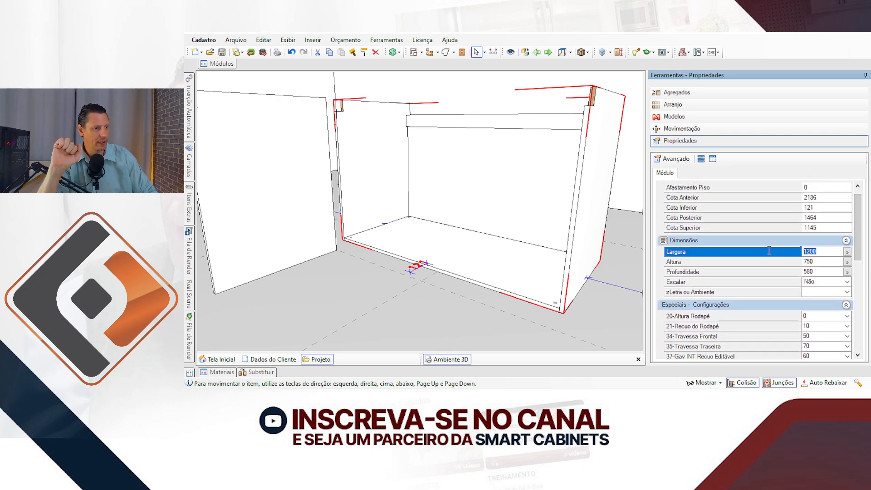
type("1000")
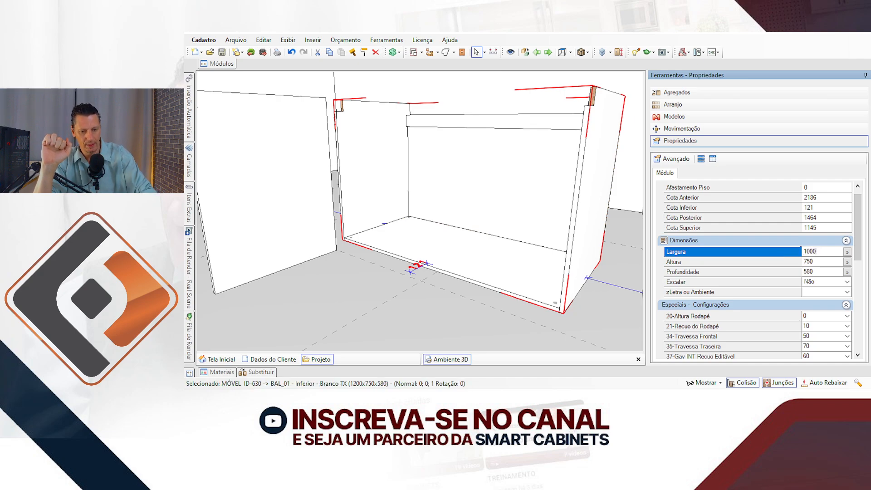
key("Return")
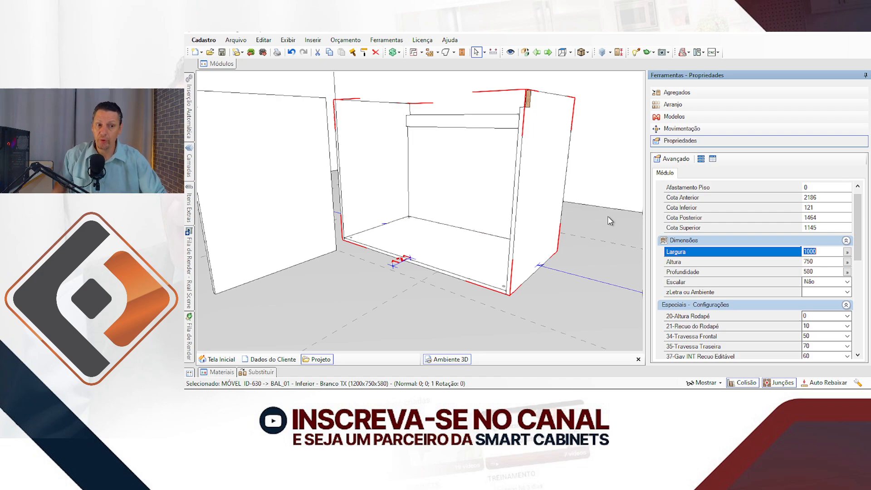
Delete the base cabinet and the loose side panel from the scene.
scroll(426, 168, "up", 5)
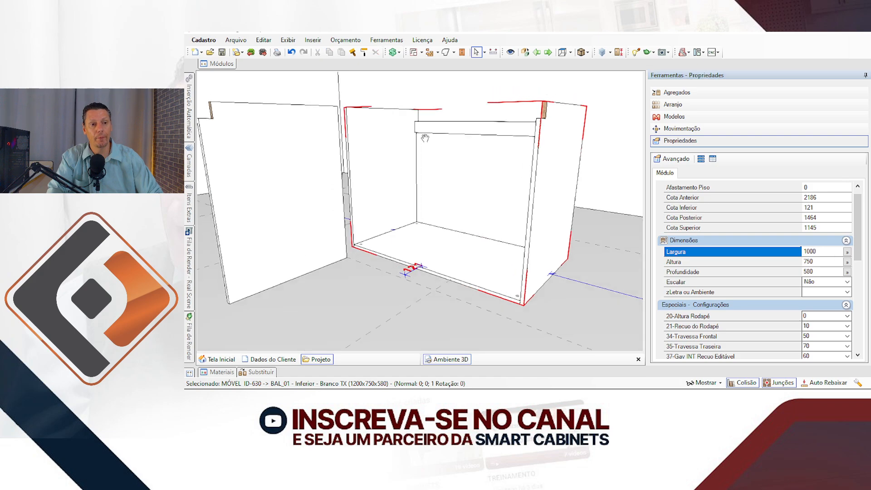
scroll(426, 168, "down", 5)
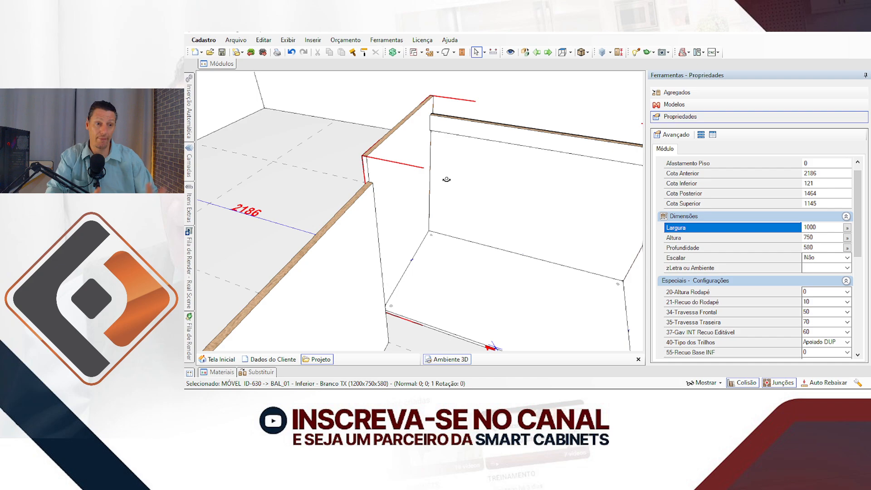
scroll(446, 204, "down", 3)
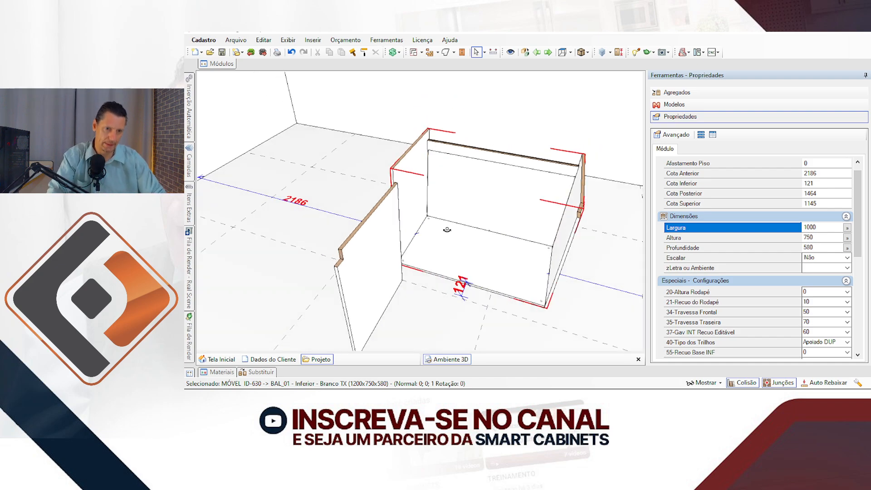
scroll(401, 203, "up", 2)
middle_click_drag(402, 204, 397, 200)
left_click(434, 219)
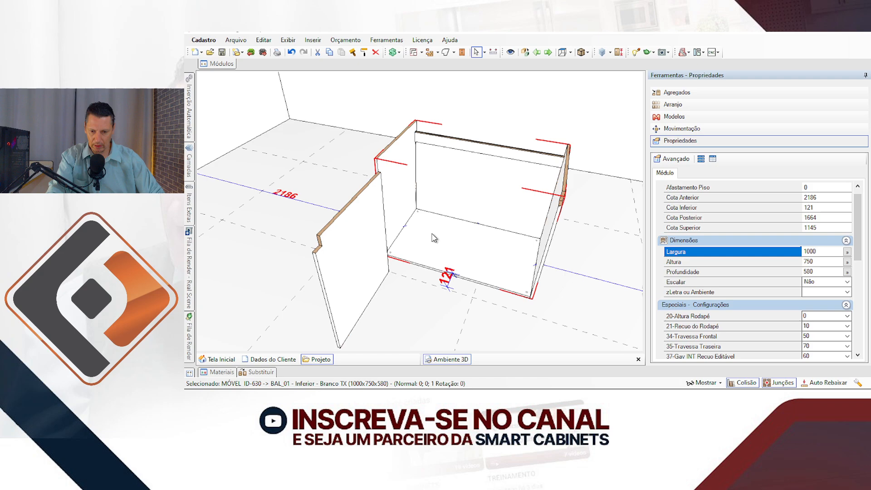
key("Delete")
Insert a Painel 15mm Horizontal from the simple panels of the PAINÉIS library on the floor.
left_click(218, 64)
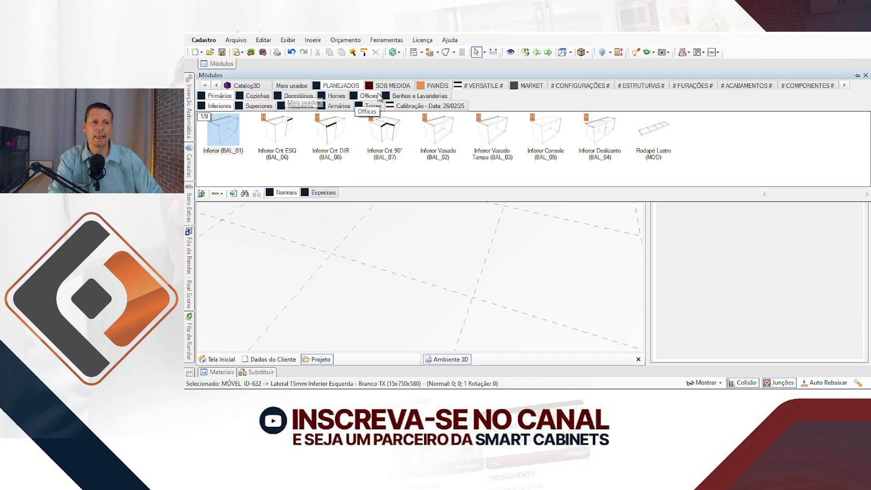
left_click(445, 85)
left_click(275, 97)
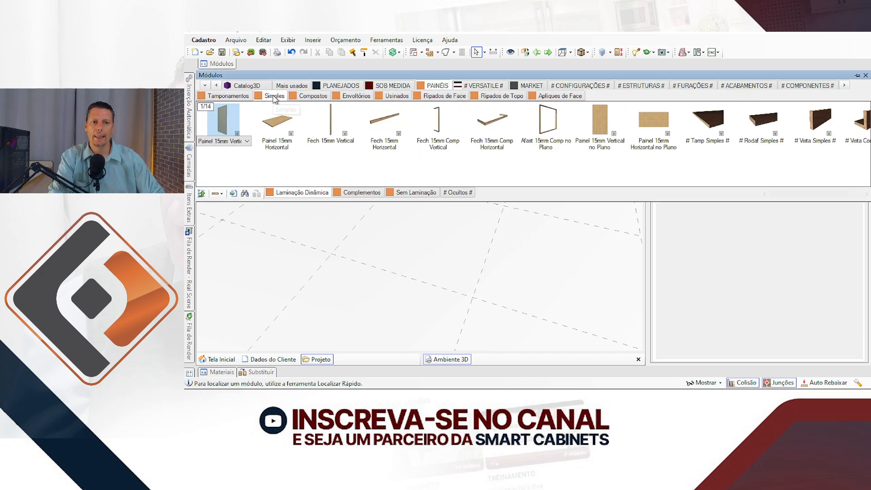
left_click(277, 120)
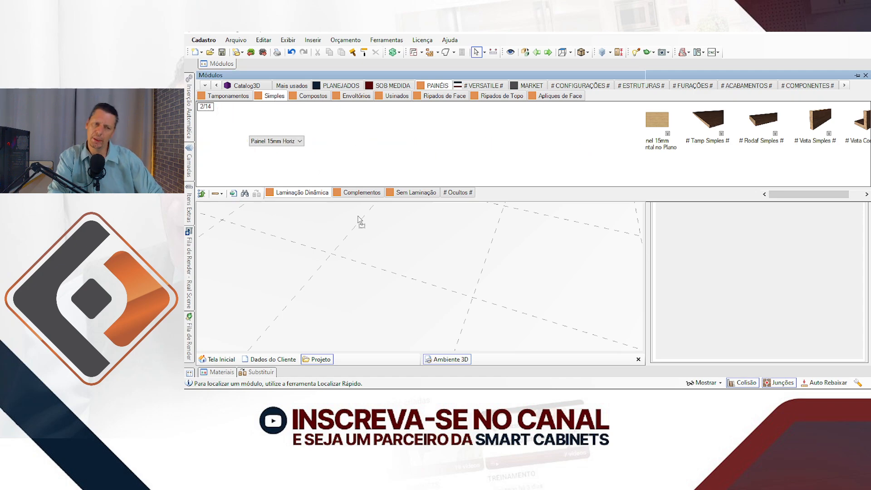
left_click(488, 292)
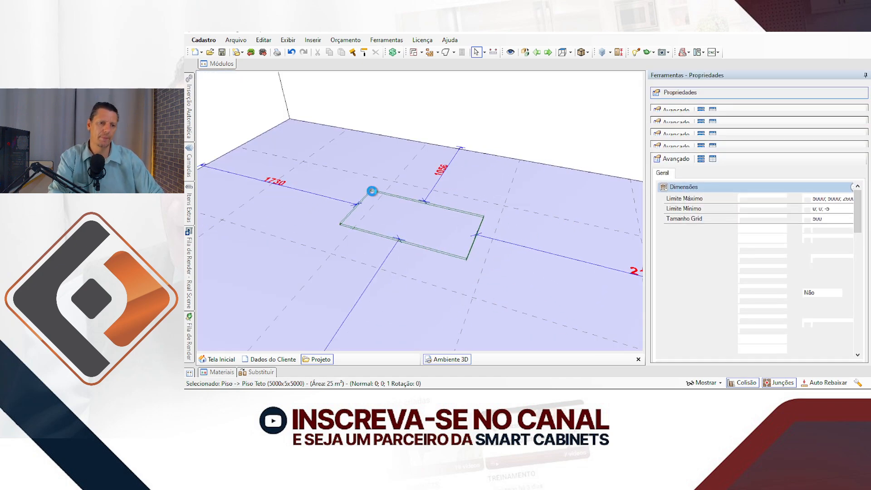
Set the horizontal panel's 50-Criar Meia Madeira property to Quatro Lados.
left_click_drag(856, 206, 863, 249)
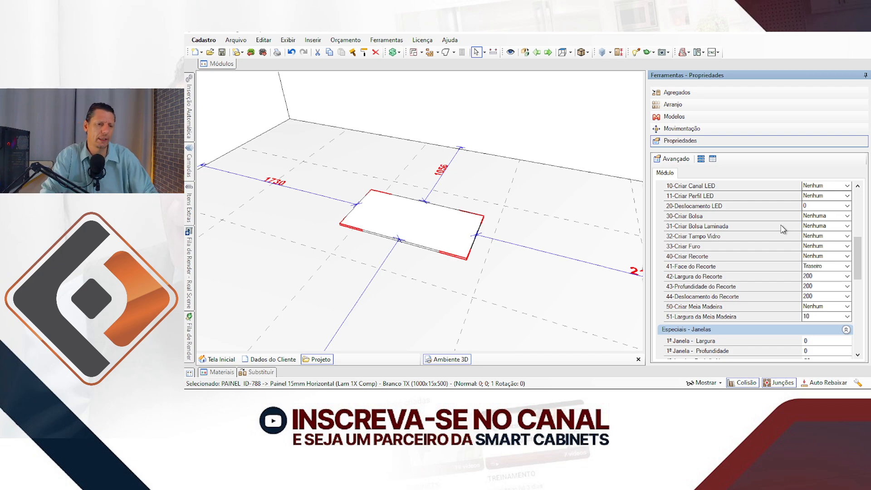
scroll(471, 253, "up", 2)
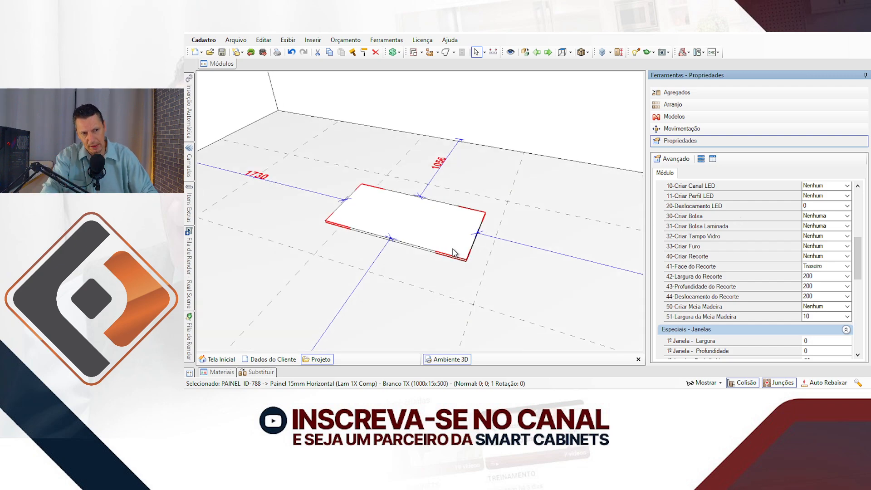
scroll(452, 249, "up", 3)
middle_click_drag(437, 256, 505, 255)
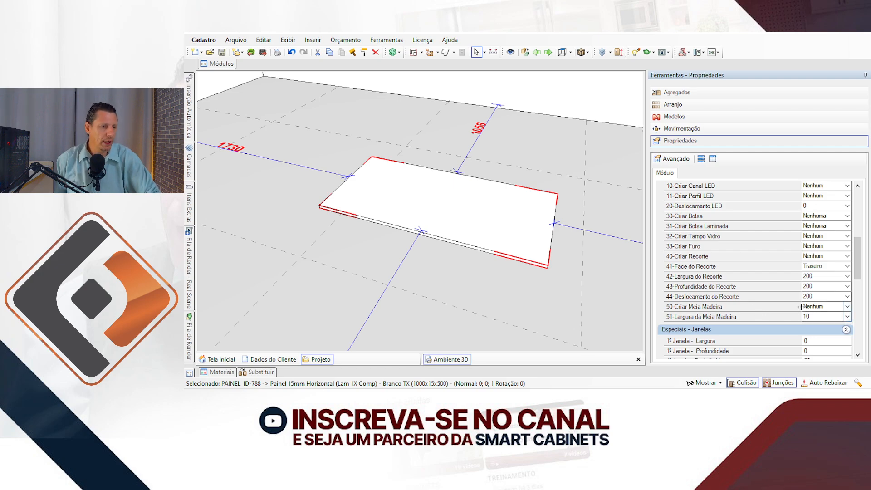
left_click(847, 307)
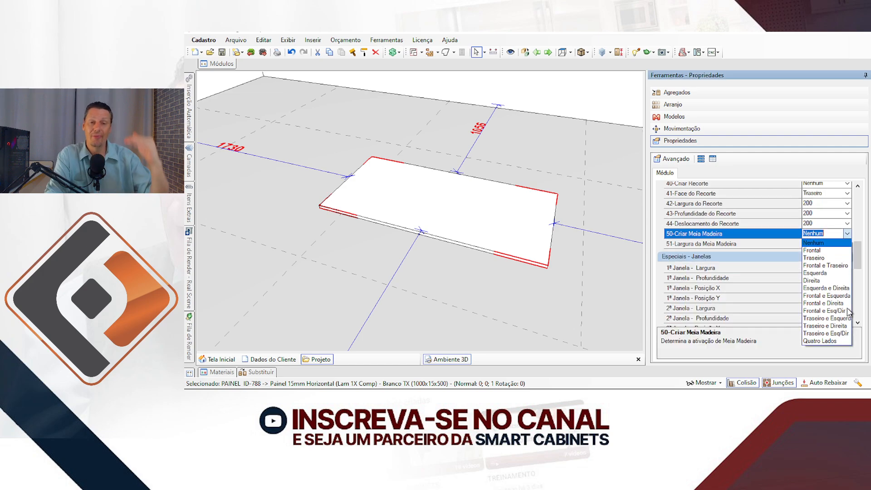
left_click(827, 341)
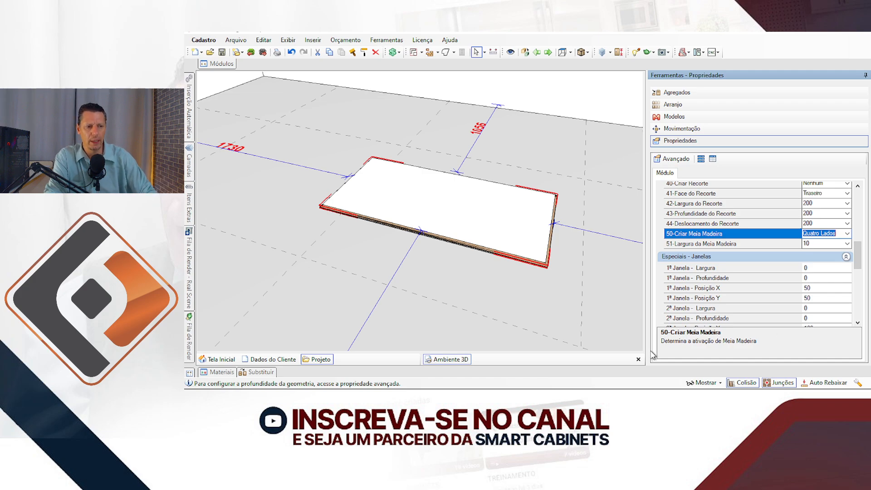
Examine the half-lap rebate along the horizontal panel's edges and its corner up close.
left_click(552, 271)
scroll(561, 261, "up", 5)
middle_click_drag(560, 274, 293, 289)
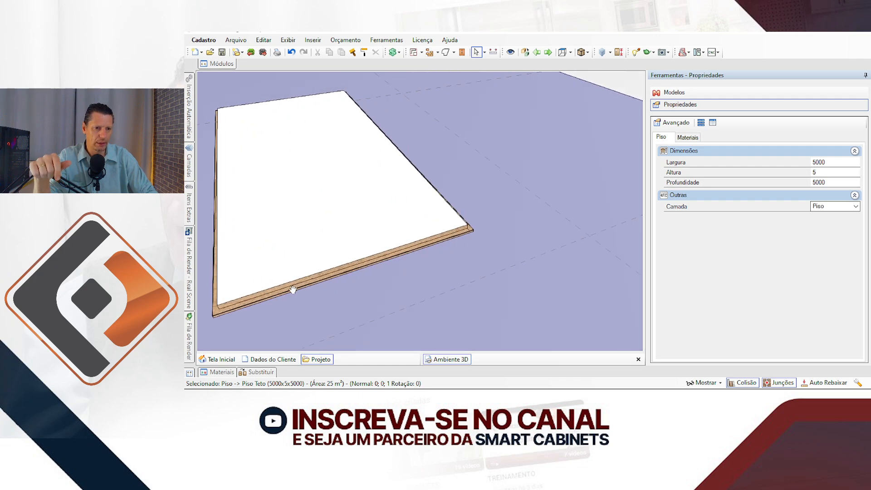
scroll(408, 238, "up", 2)
middle_click_drag(408, 238, 411, 209)
scroll(412, 209, "down", 7)
scroll(325, 253, "up", 5)
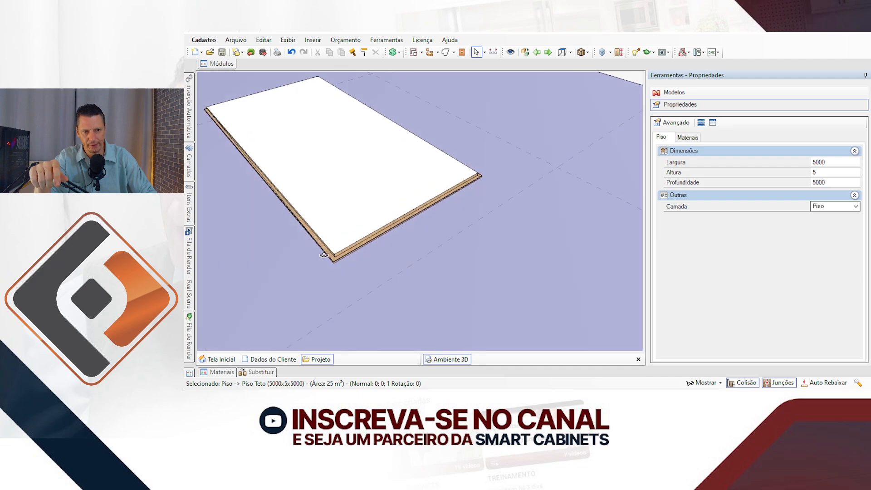
middle_click_drag(335, 259, 410, 252)
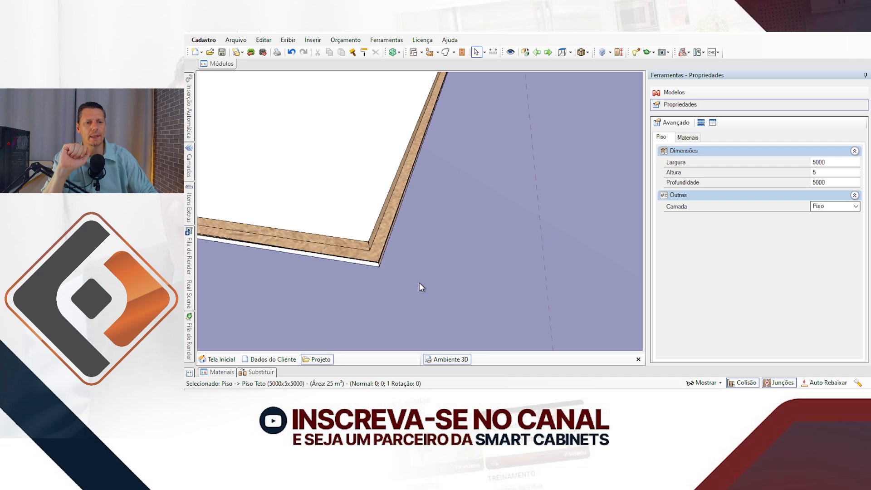
Set the horizontal panel's 51-Largura da Meia Madeira to 50.
left_click(323, 180)
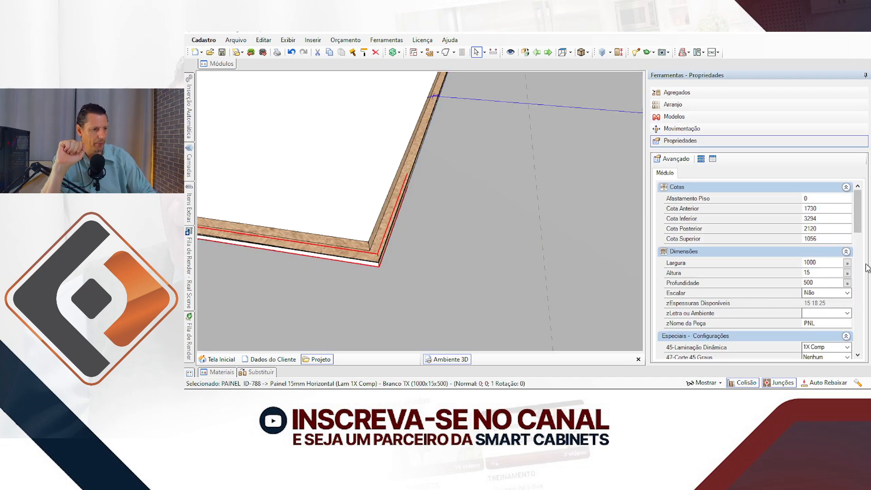
left_click(857, 290)
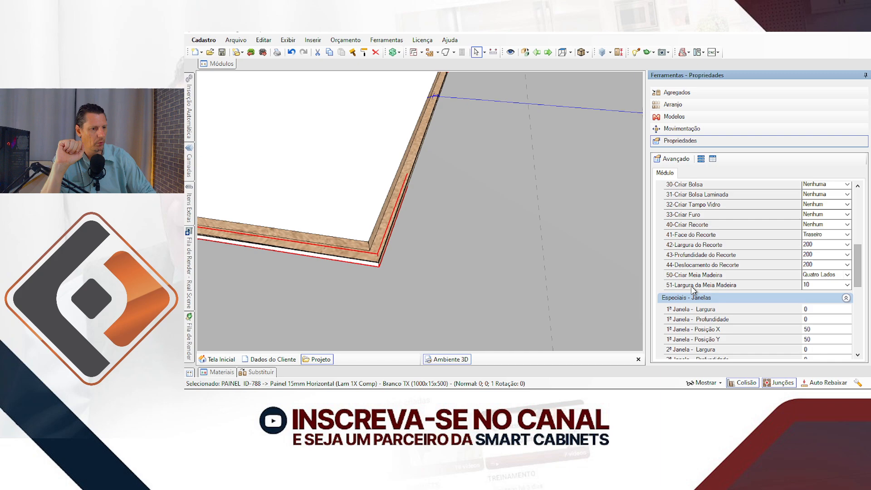
left_click(780, 285)
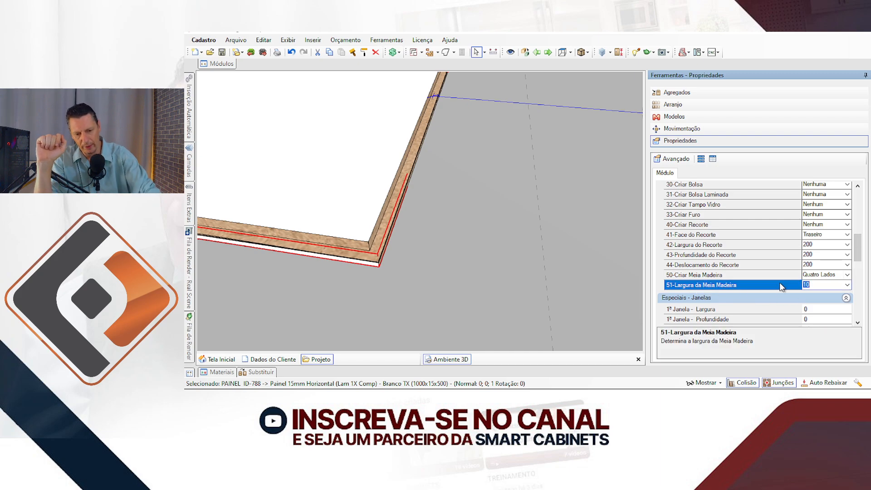
type("50")
key("Return")
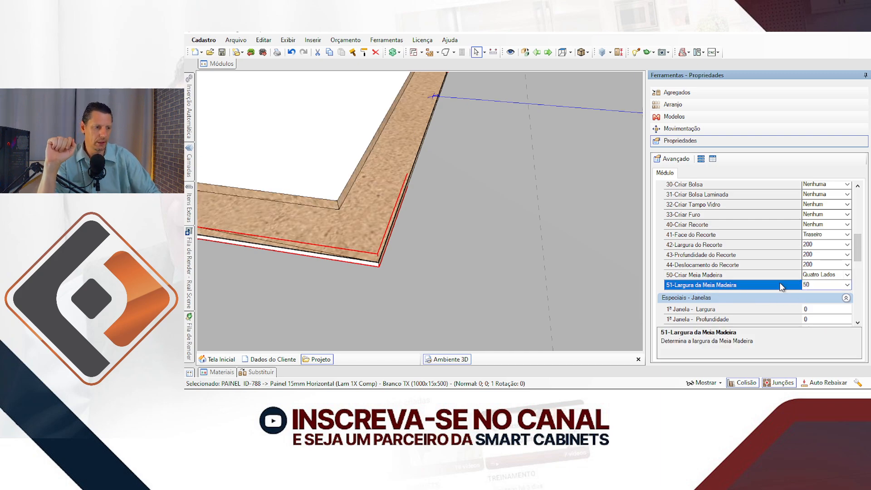
Re-enter 50 as the width of the half-lap rebate on the horizontal panel.
key("Delete")
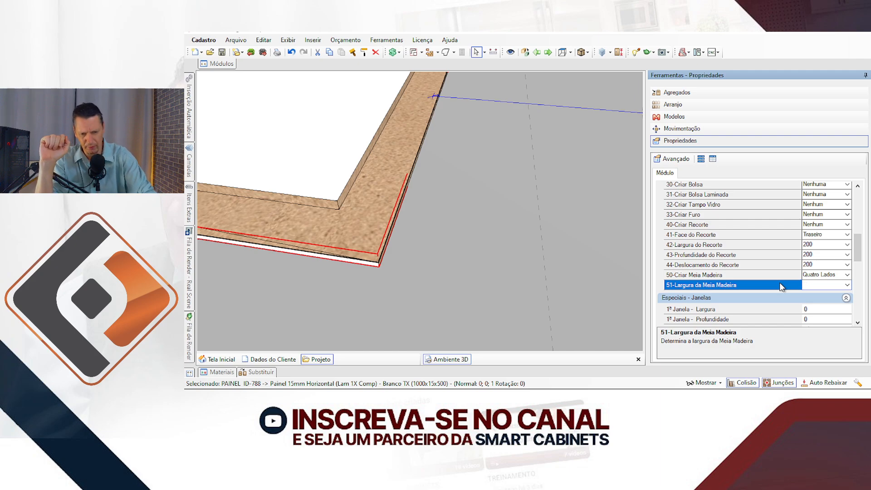
type("50")
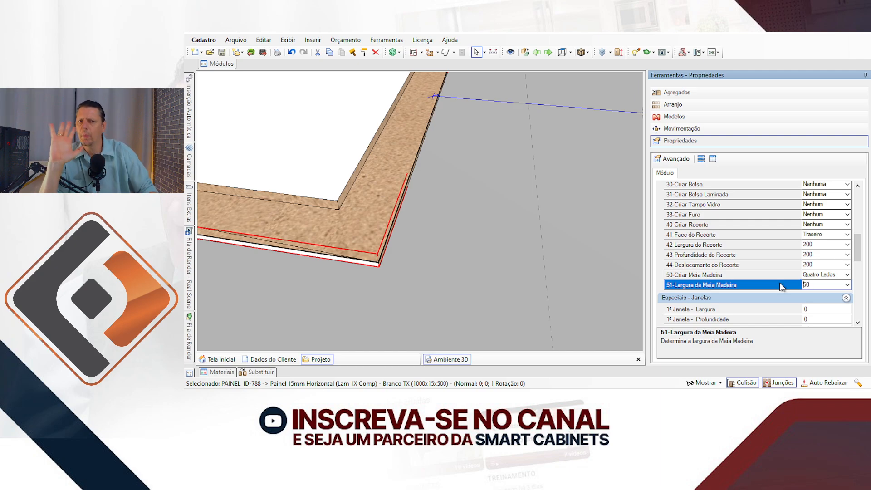
scroll(422, 264, "down", 3)
scroll(421, 265, "down", 5)
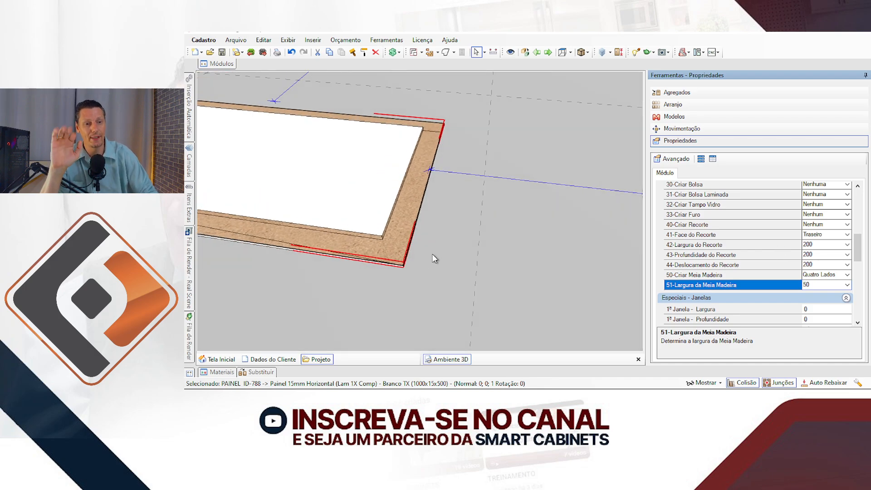
Try Traseiro and Esquerda e Direita as the horizontal panel's 50-Criar Meia Madeira option.
left_click(847, 274)
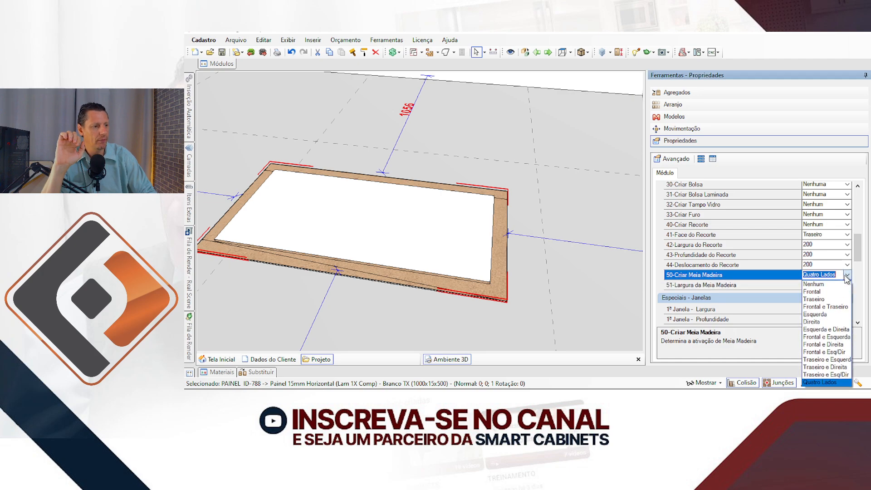
left_click(827, 299)
scroll(476, 220, "up", 5)
middle_click_drag(476, 219, 371, 286)
scroll(370, 286, "up", 2)
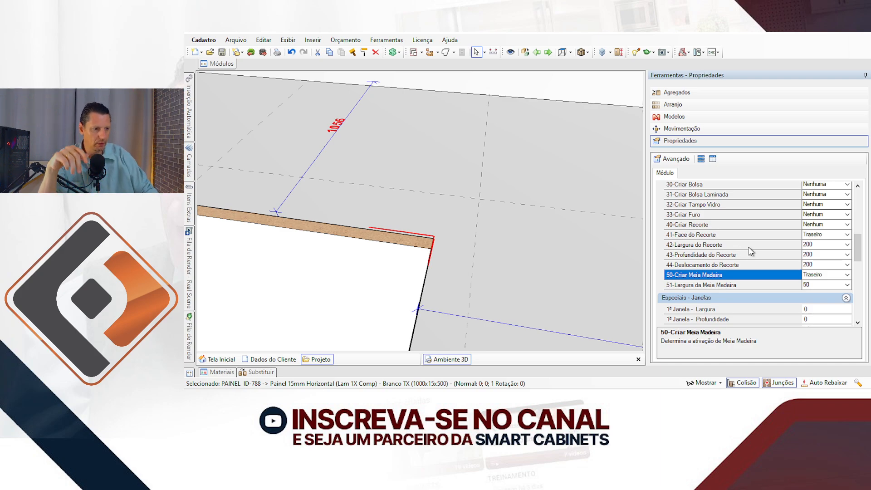
left_click(845, 275)
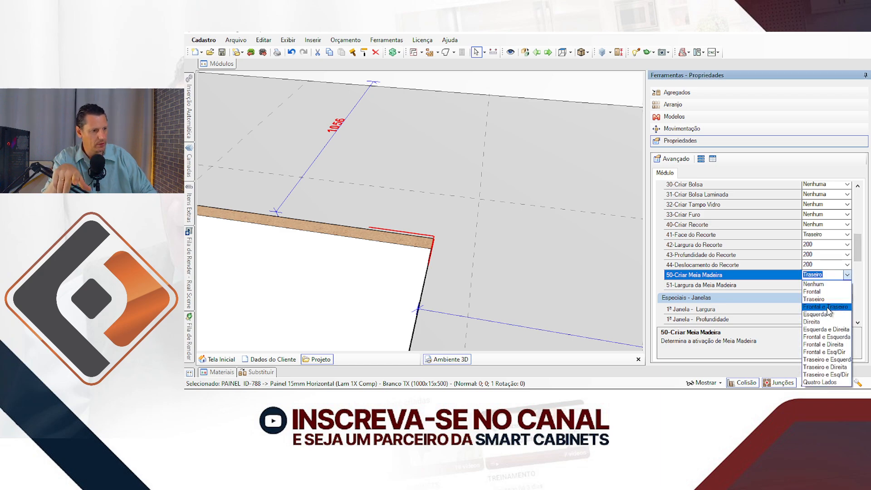
left_click(824, 328)
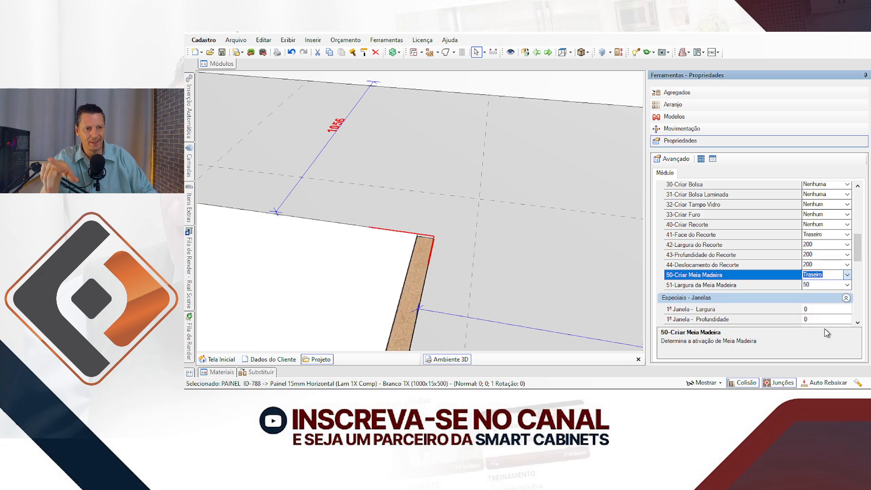
Set the horizontal panel's 50-Criar Meia Madeira property to Frontal e Esquerda.
left_click(846, 277)
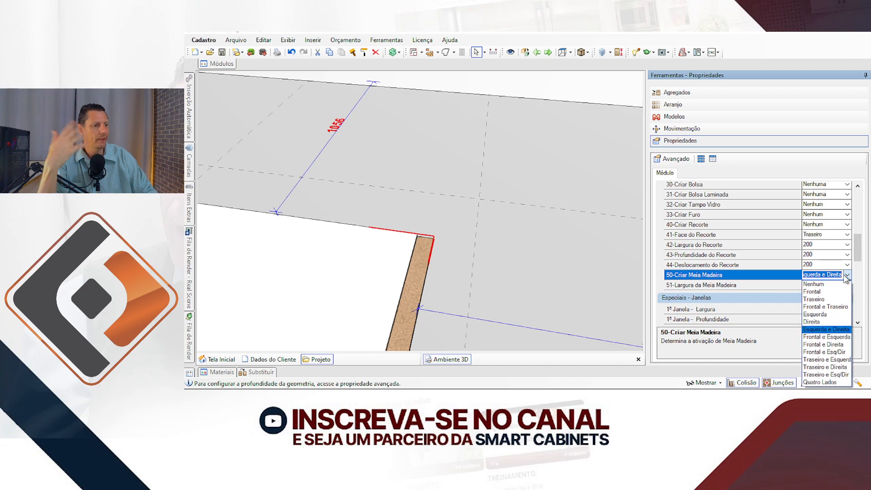
left_click(824, 340)
scroll(520, 238, "down", 2)
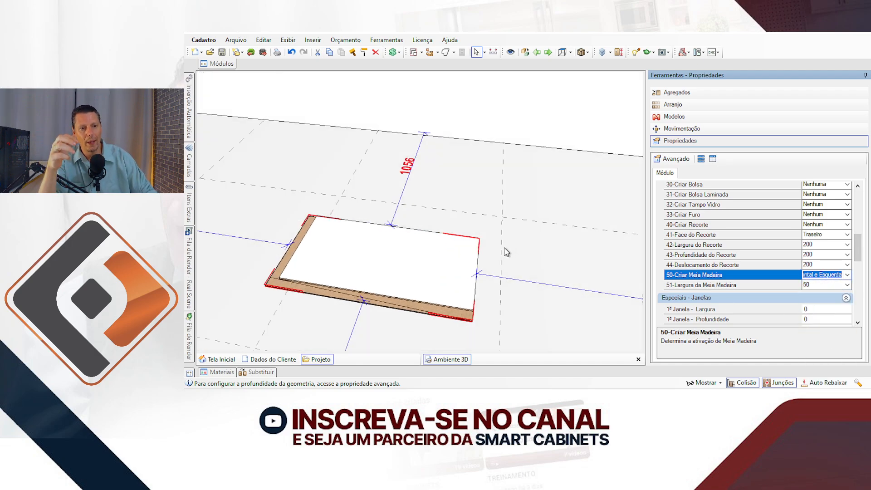
scroll(409, 301, "up", 3)
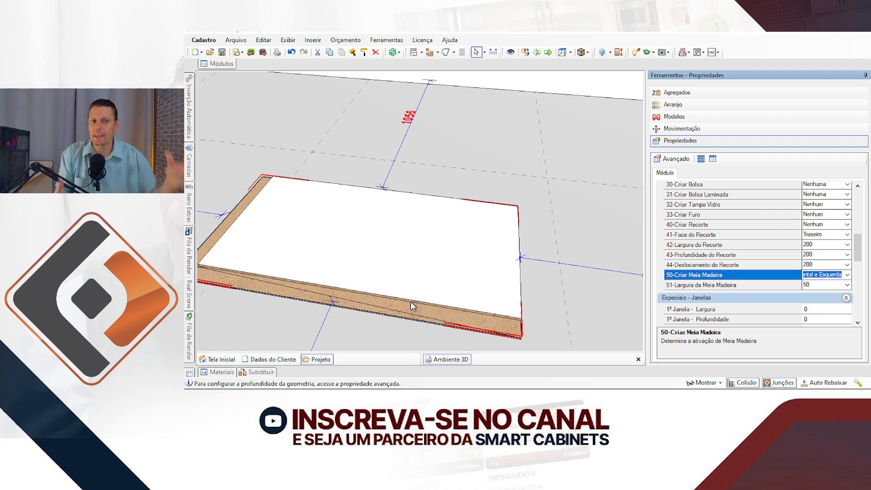
left_click(410, 301)
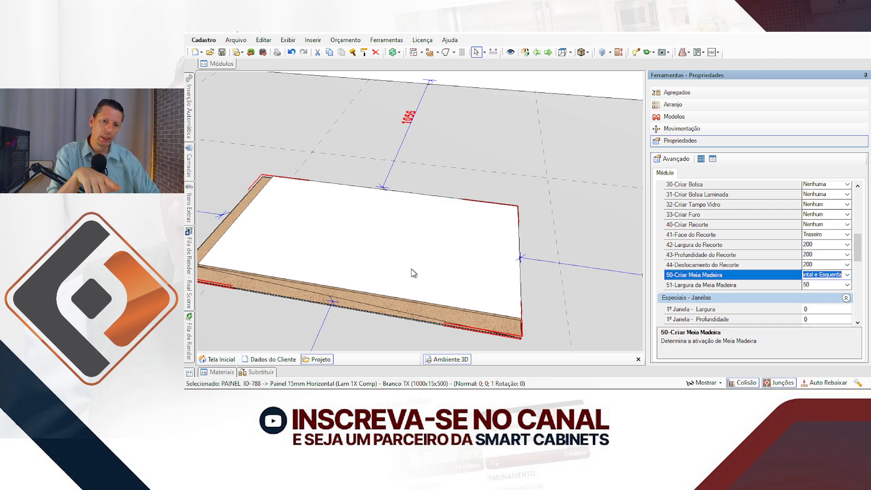
scroll(413, 271, "down", 2)
scroll(362, 271, "up", 2)
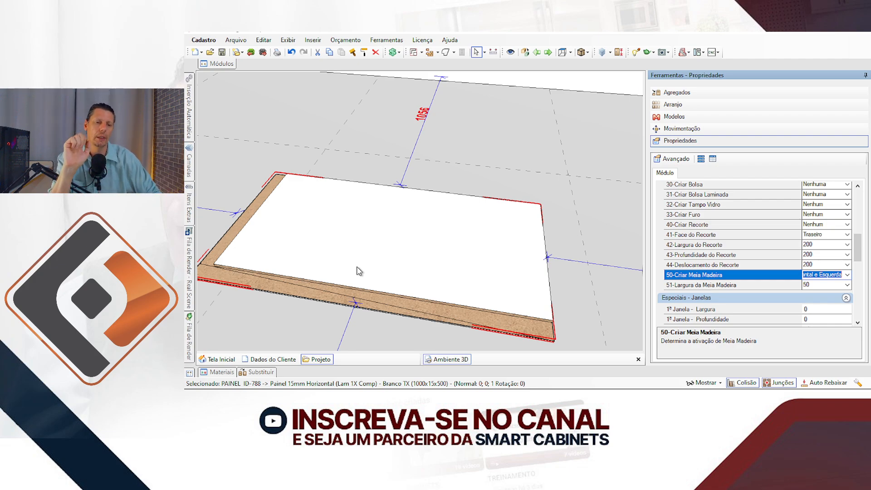
Delete the horizontal panel and display the Envoltórios group of the PAINÉIS library.
key("Delete")
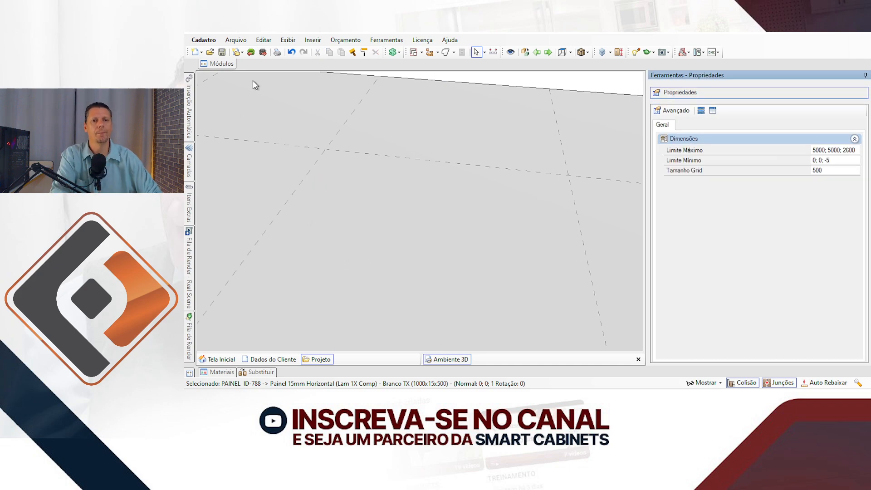
left_click(227, 64)
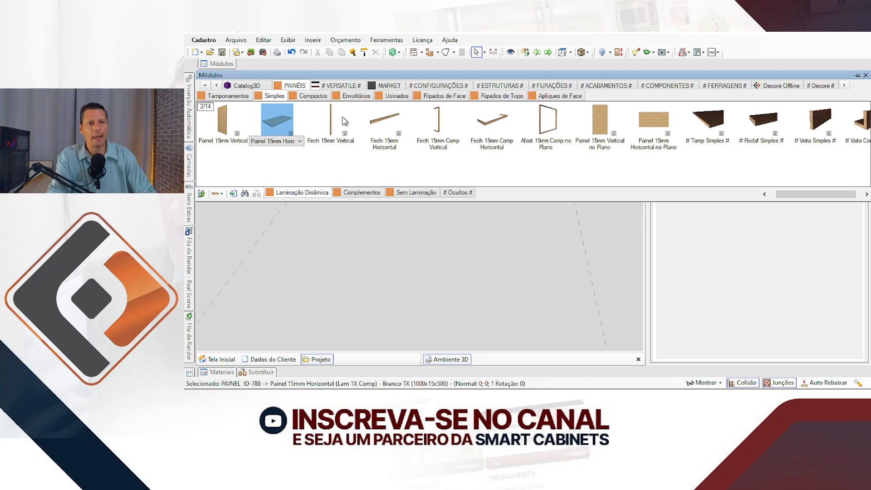
left_click(361, 96)
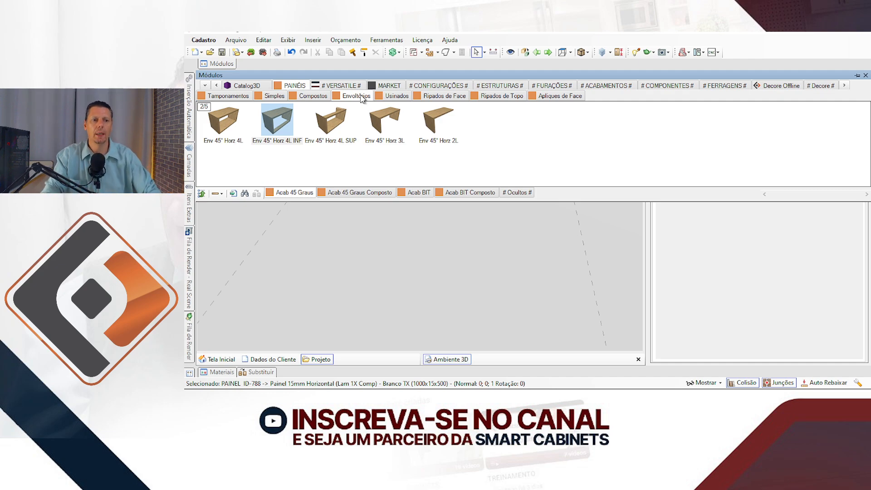
left_click(426, 242)
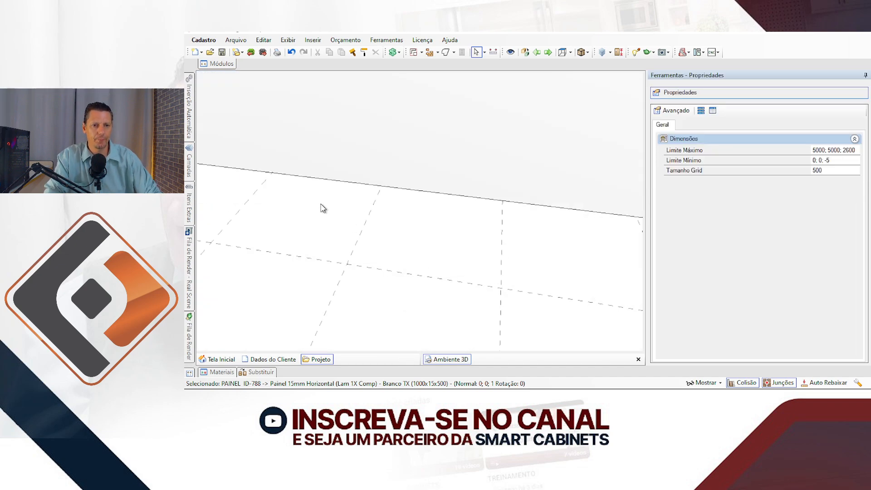
Review the wrapper modules in the Acab 45 Graus, Acab 45 Graus Composto, Acab BIT and Acab BIT Composto categories.
left_click(211, 64)
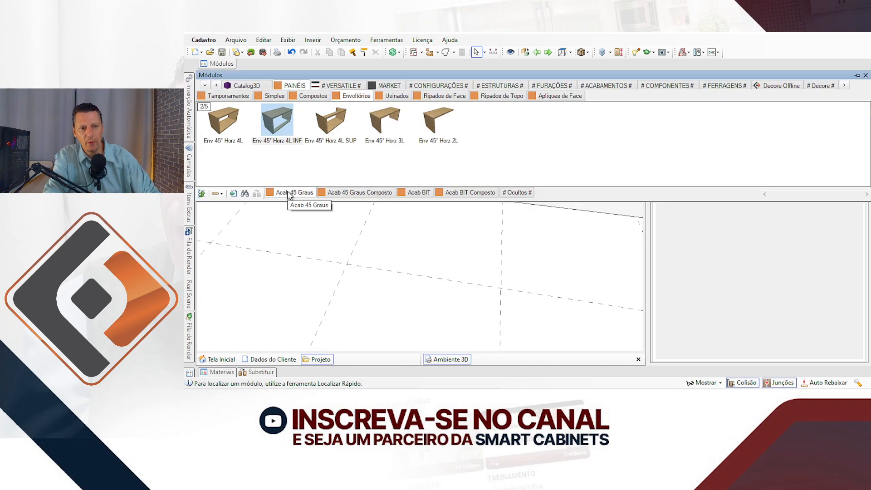
left_click(337, 194)
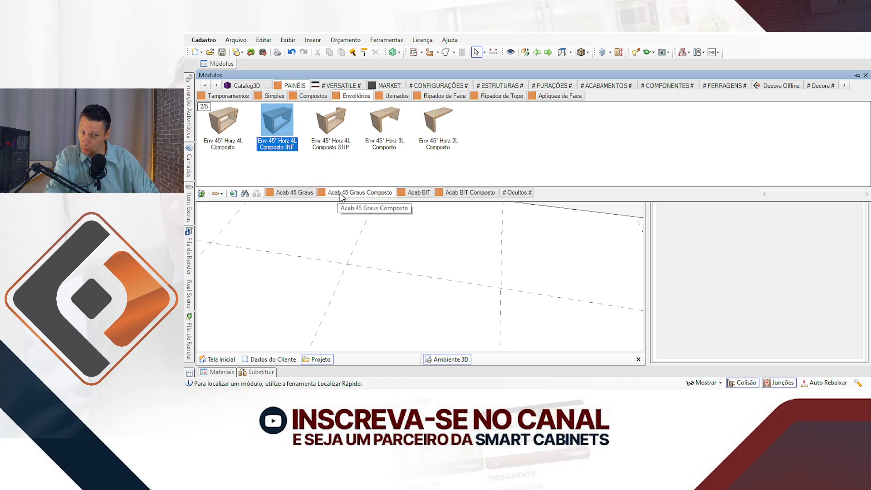
left_click(406, 194)
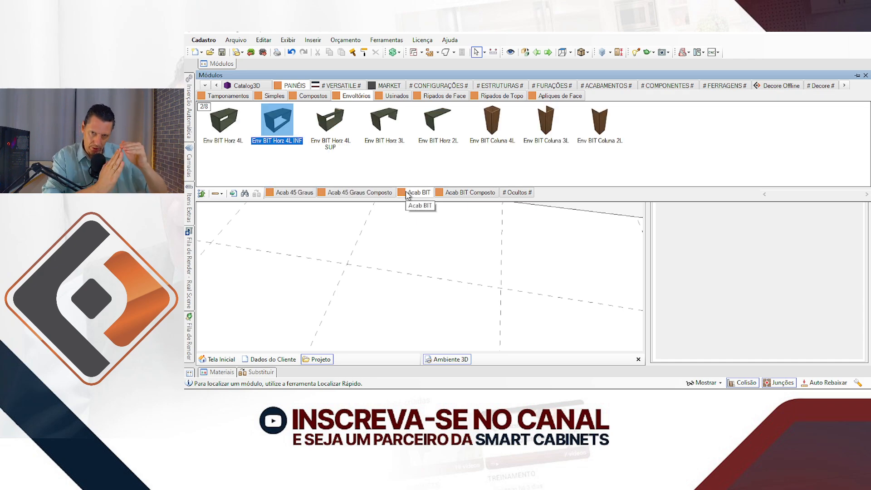
left_click(468, 194)
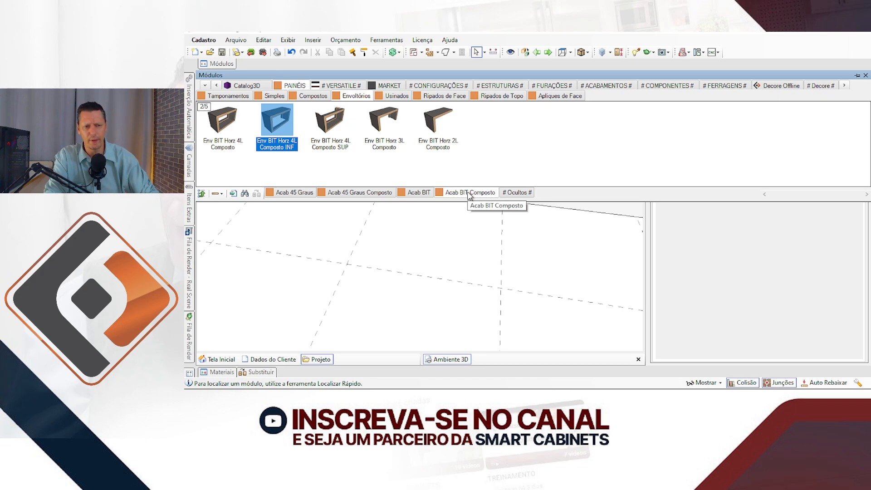
Insert an Env 45° Horz 4L wrapper from the Acab 45 Graus category on the wall.
left_click(299, 194)
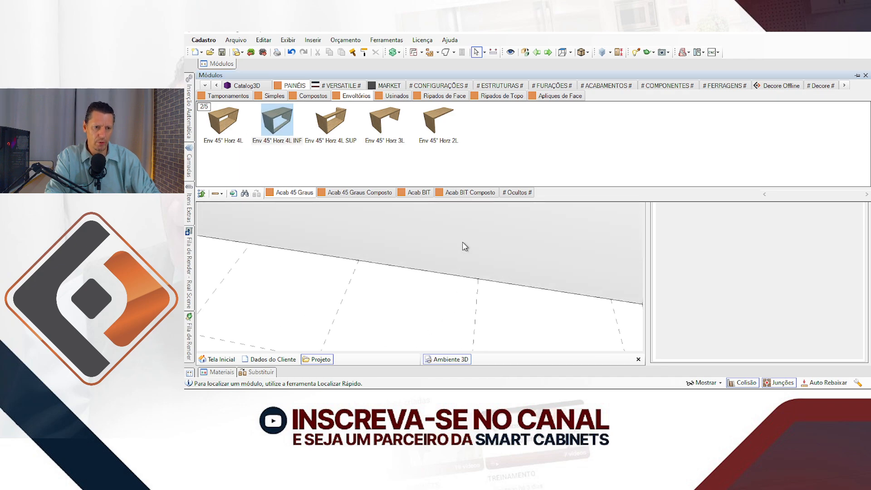
left_click(465, 246)
scroll(378, 233, "up", 5)
mouse_move(224, 65)
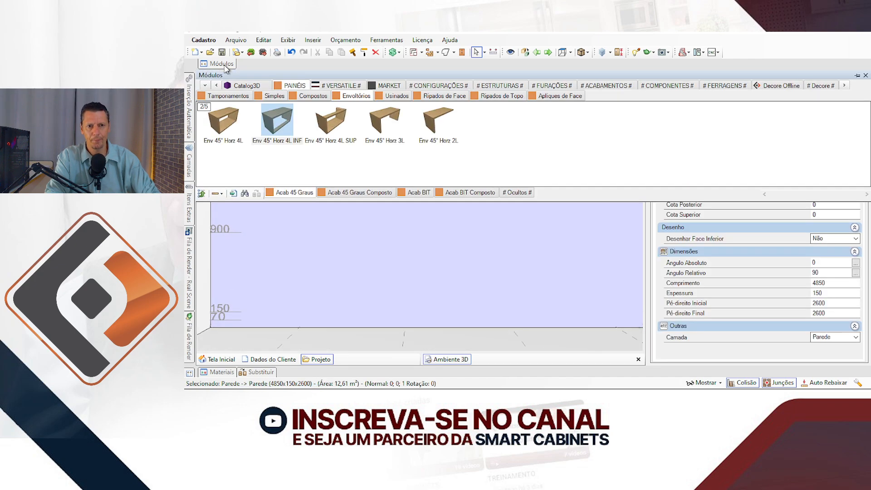
left_click(225, 123)
left_click_drag(224, 121, 418, 246)
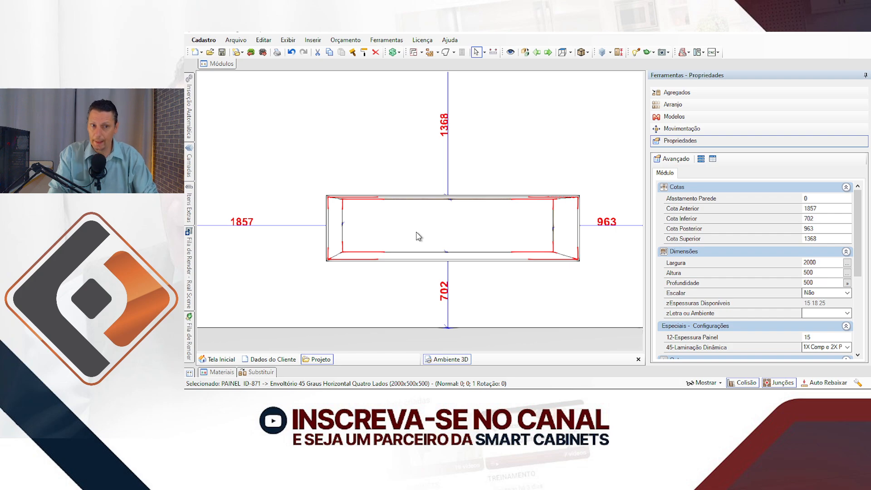
Examine the wrapper's 45-degree mitred corners at both ends.
middle_click_drag(416, 232, 389, 261)
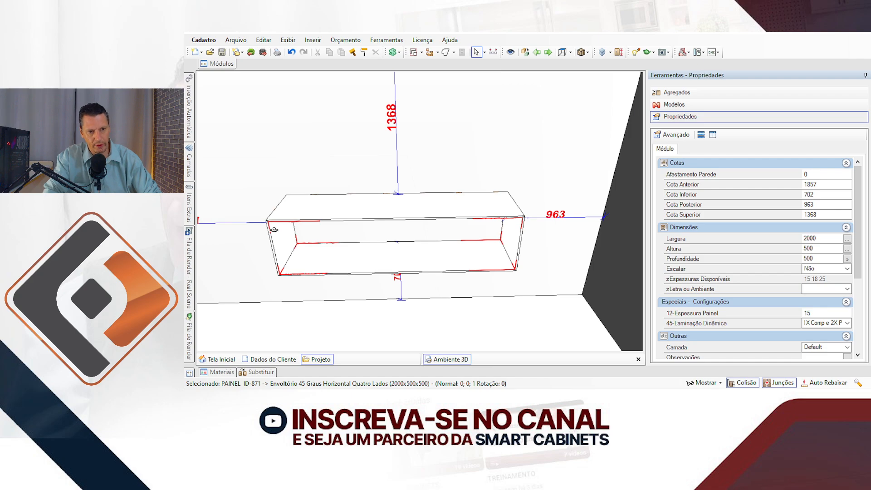
scroll(271, 225, "up", 5)
scroll(269, 214, "down", 1)
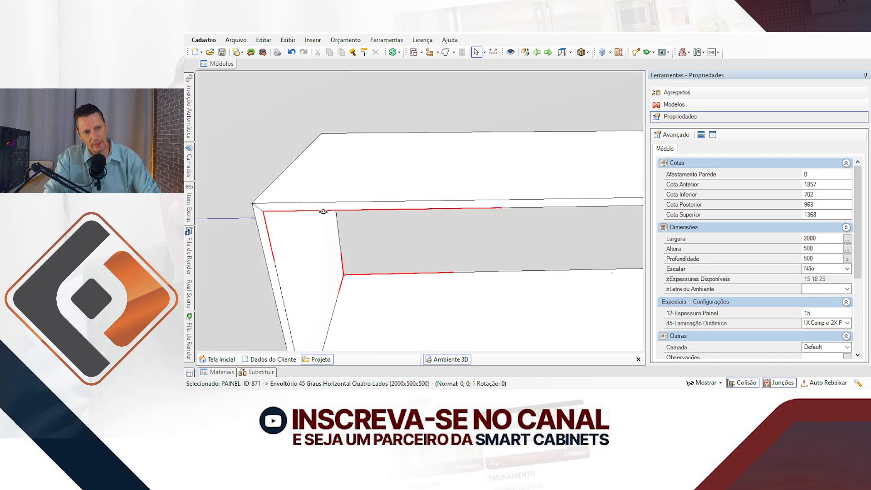
scroll(277, 185, "down", 2)
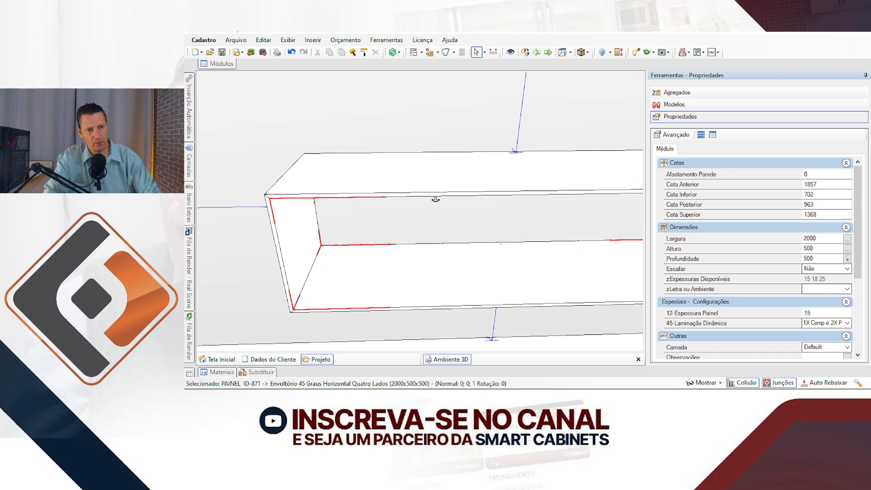
middle_click_drag(435, 199, 244, 172)
scroll(313, 214, "down", 2)
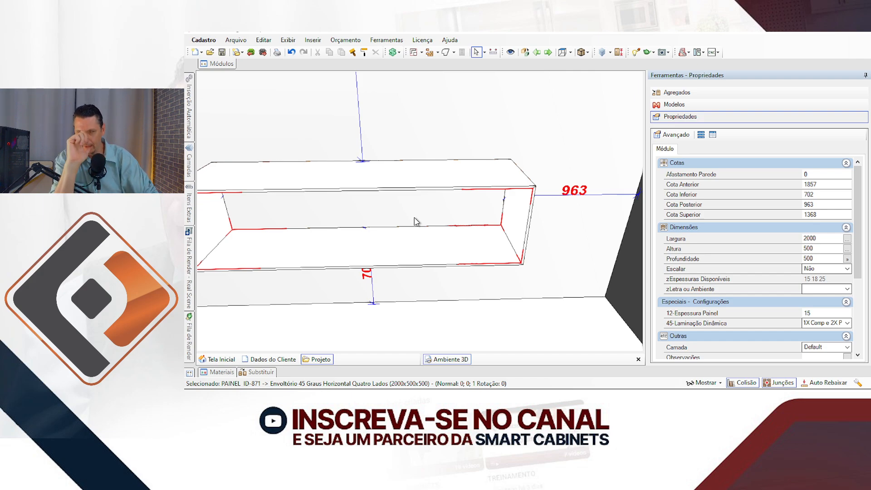
middle_click_drag(466, 232, 478, 234)
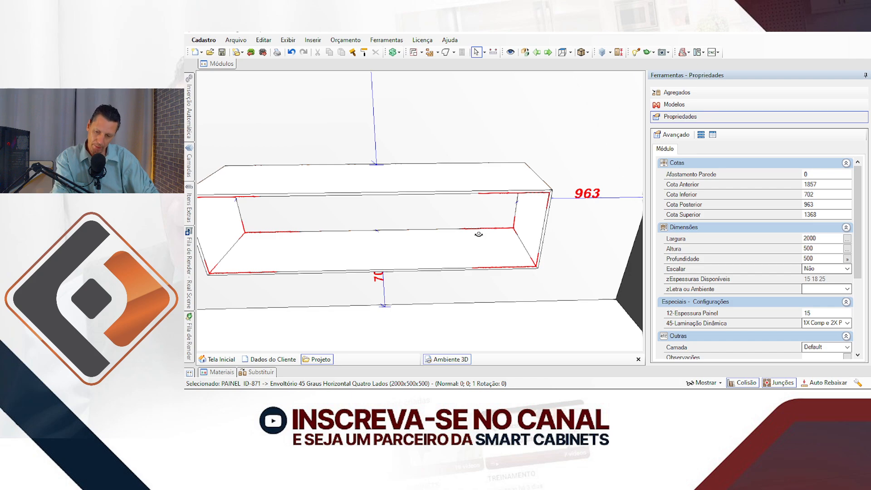
Enable the BALCÃO VASADO aggregate in the four-sided wrapper and inspect the cabinet structure inside it.
left_click(698, 93)
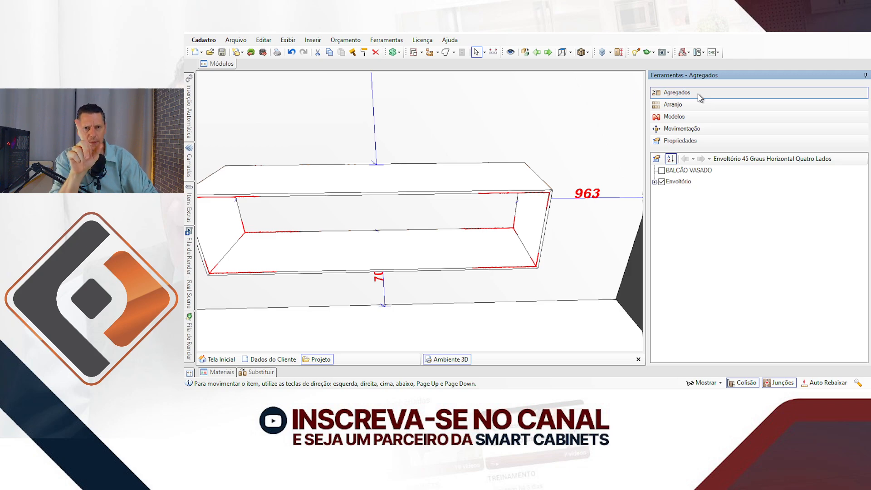
left_click(662, 172)
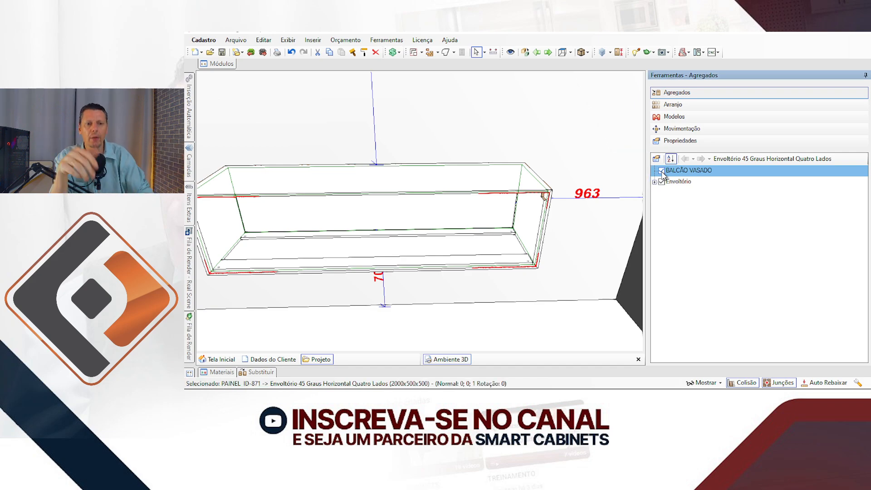
left_click(463, 113)
middle_click_drag(447, 229, 304, 161)
scroll(466, 216, "up", 3)
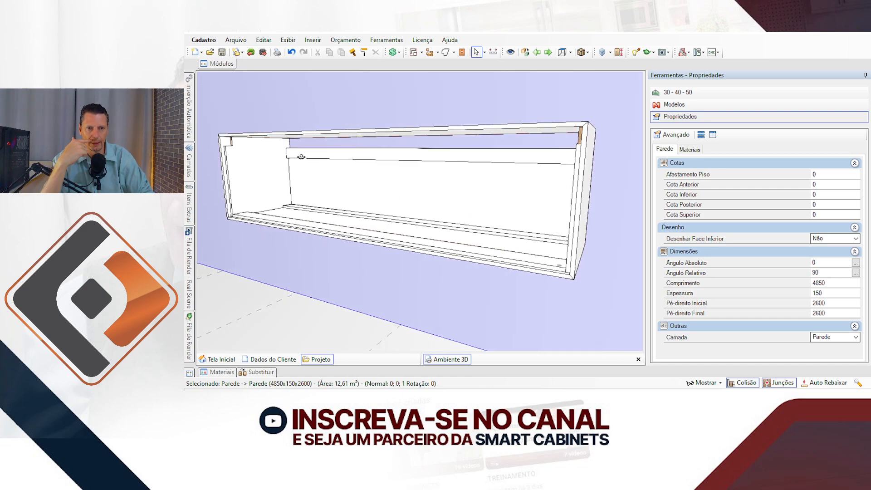
scroll(308, 168, "up", 2)
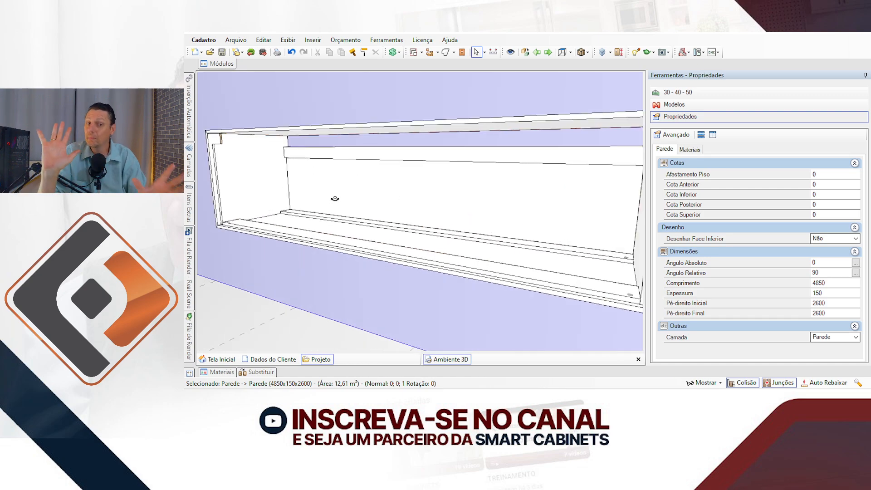
middle_click_drag(335, 198, 371, 204)
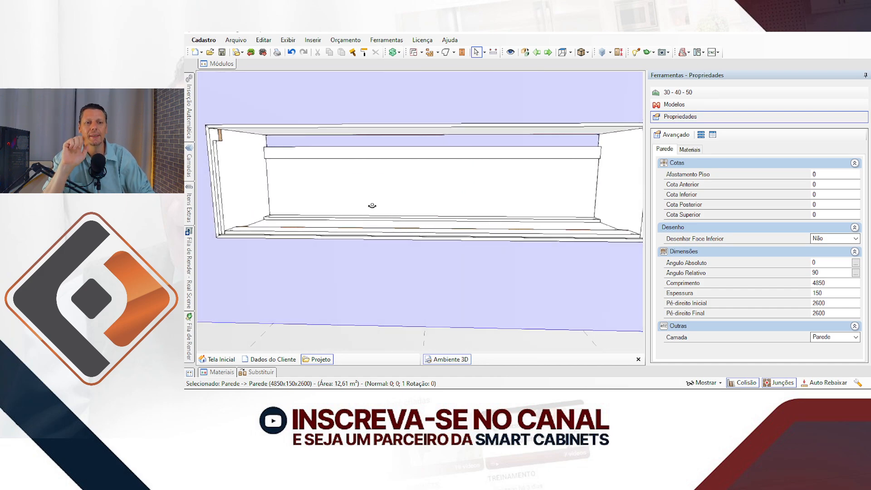
Set the normal rails model for all modules to FRT - Horz Padrão > TRA - Horz Padrão and apply the structure models.
left_click(681, 107)
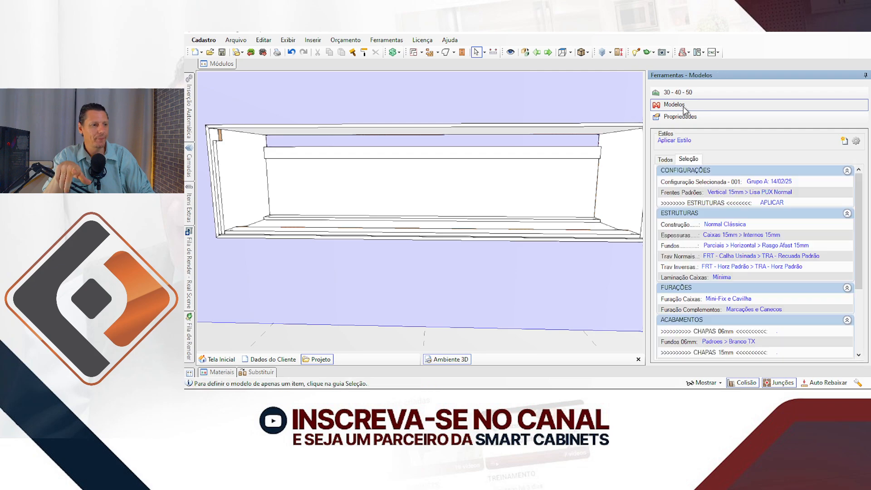
left_click(667, 160)
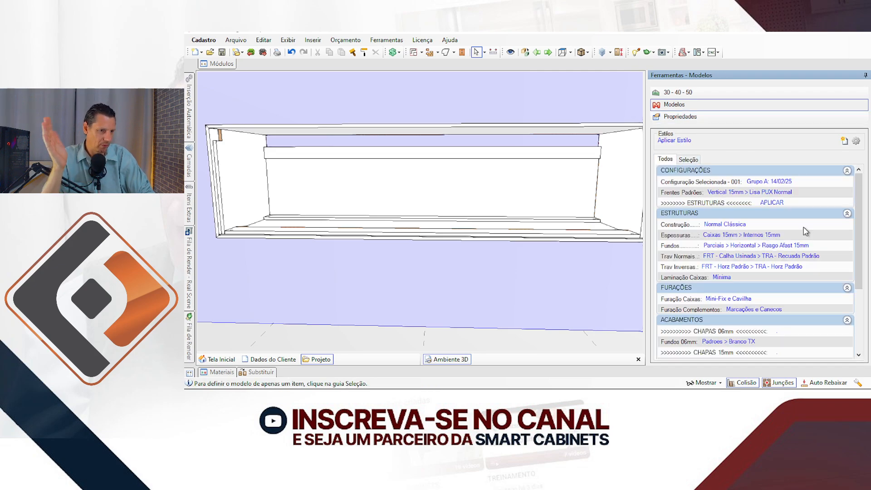
left_click(726, 257)
mouse_move(767, 194)
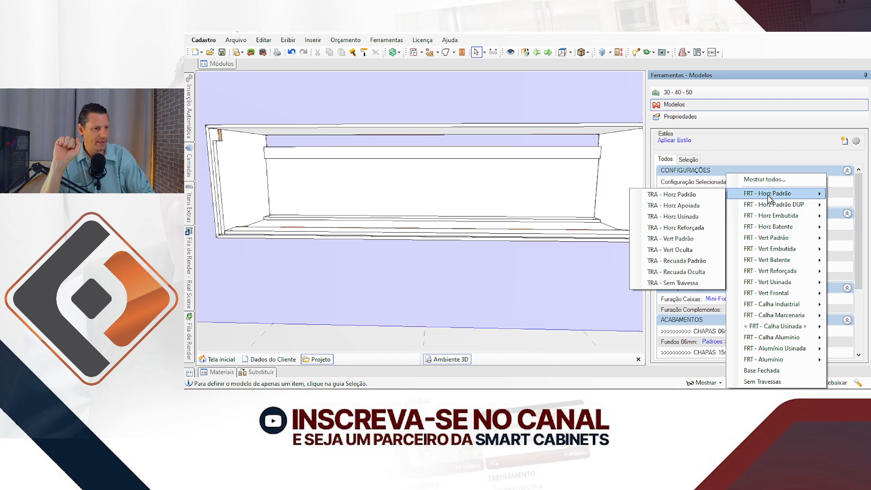
left_click(700, 198)
left_click(771, 202)
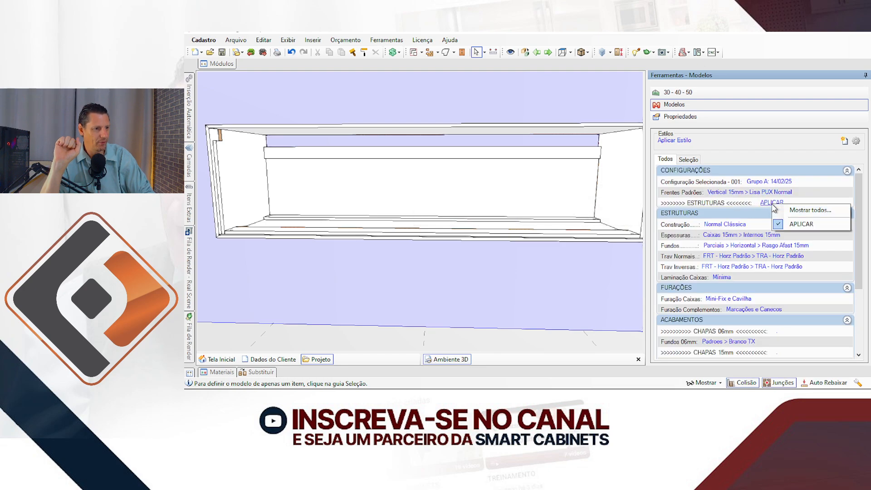
left_click(792, 224)
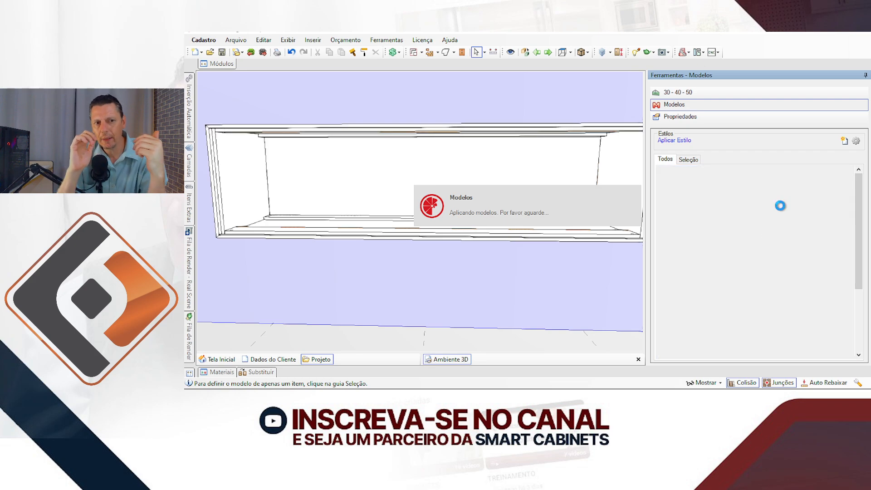
Enable Divisória Componível - Corta Fundos e Bases in the wrapper's inner cabinet and split it into 2 bays.
scroll(306, 225, "up", 3)
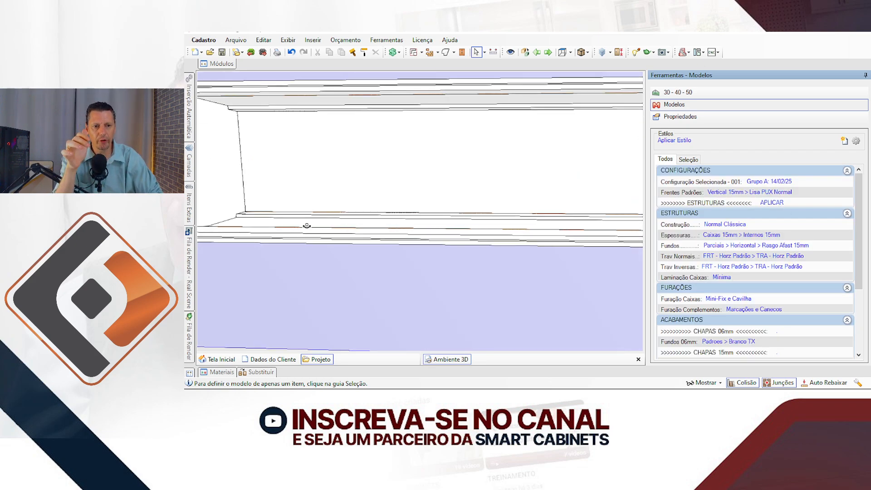
scroll(307, 226, "down", 5)
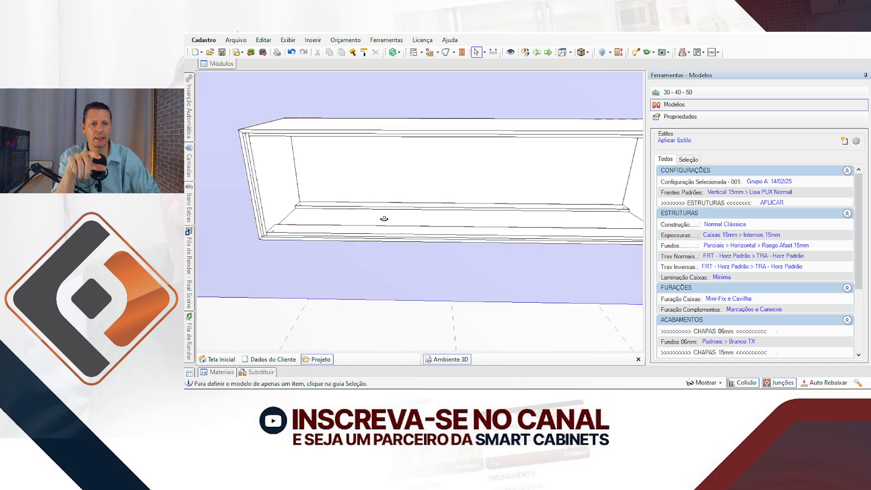
middle_click_drag(384, 219, 343, 219)
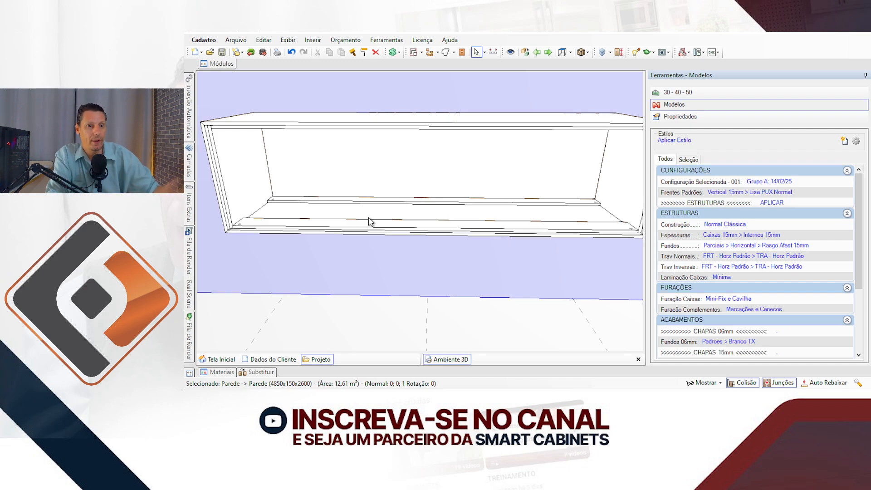
left_click(235, 171)
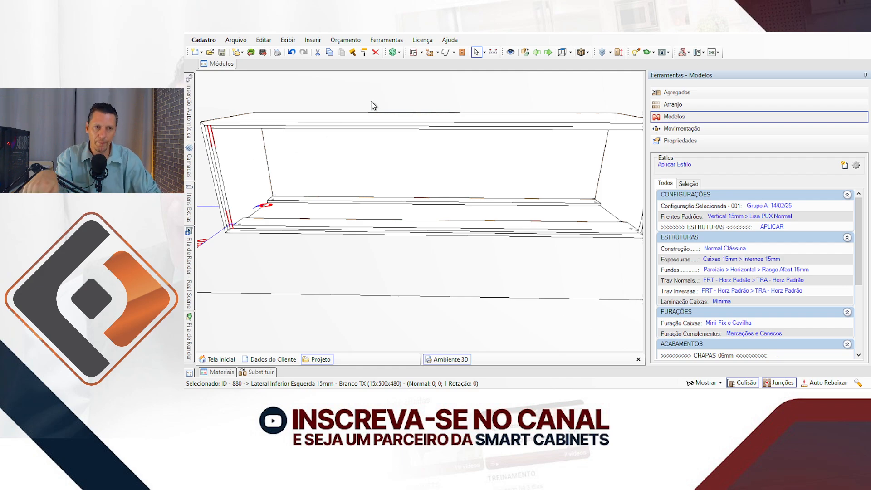
left_click(461, 53)
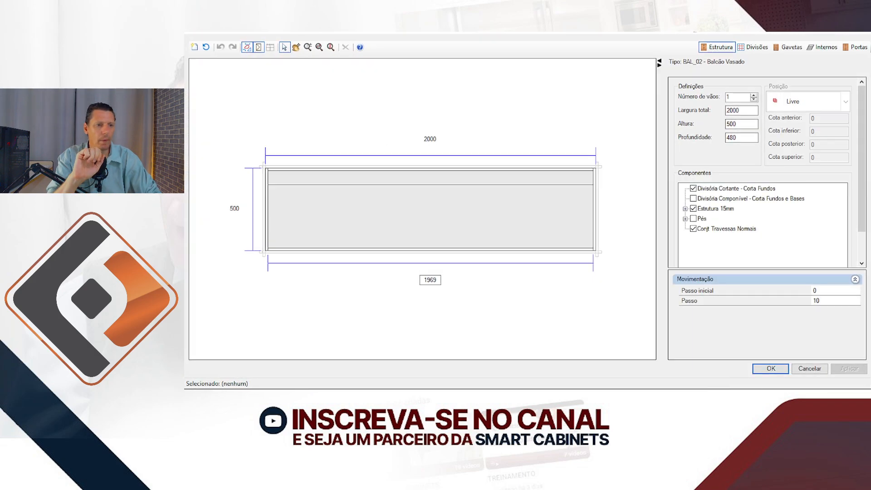
left_click(434, 198)
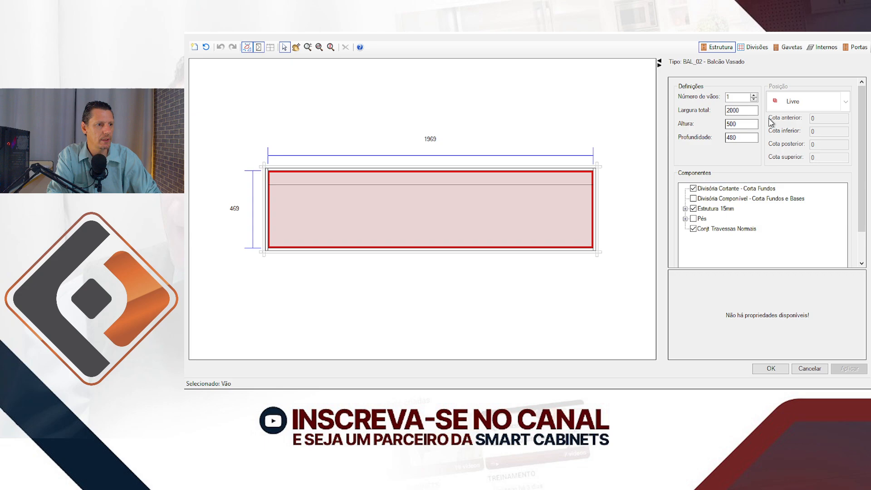
left_click(693, 198)
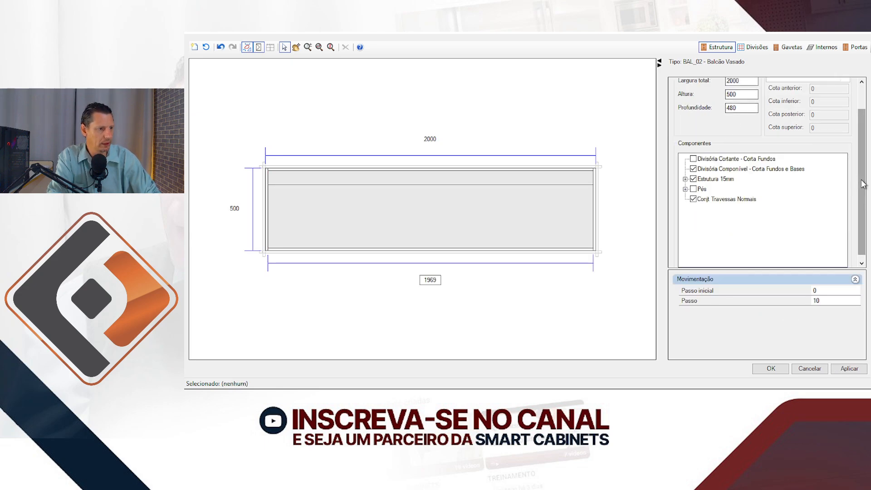
left_click_drag(861, 183, 857, 148)
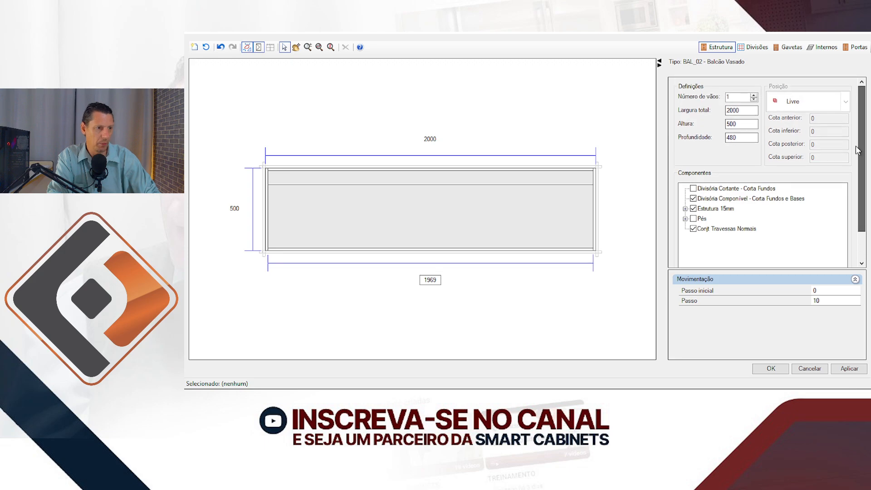
left_click(753, 94)
Insert 1 external drawer of type Externas - Corpo Automático in the cabinet's left bay.
left_click(406, 219)
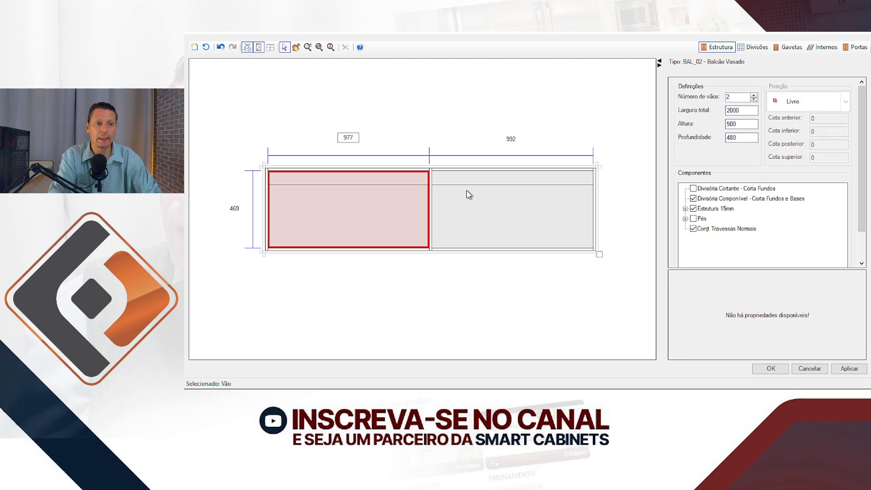
left_click(785, 47)
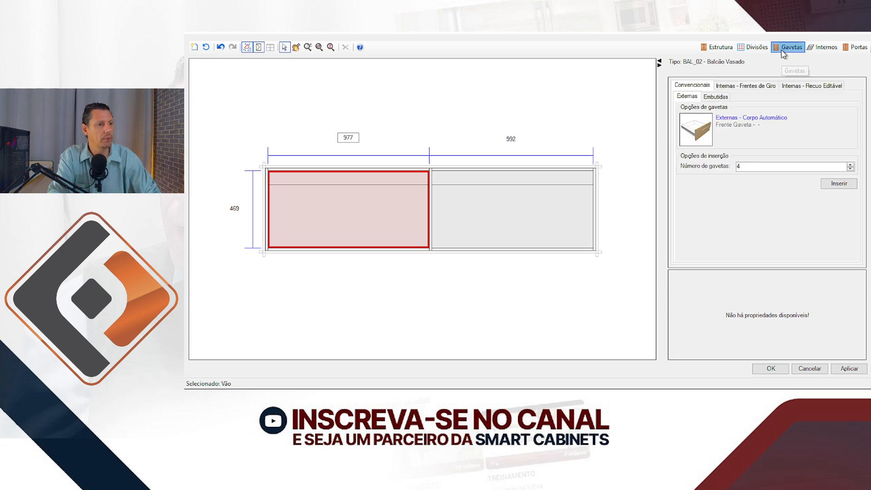
left_click(851, 169)
left_click(850, 168)
left_click(850, 168)
left_click(838, 183)
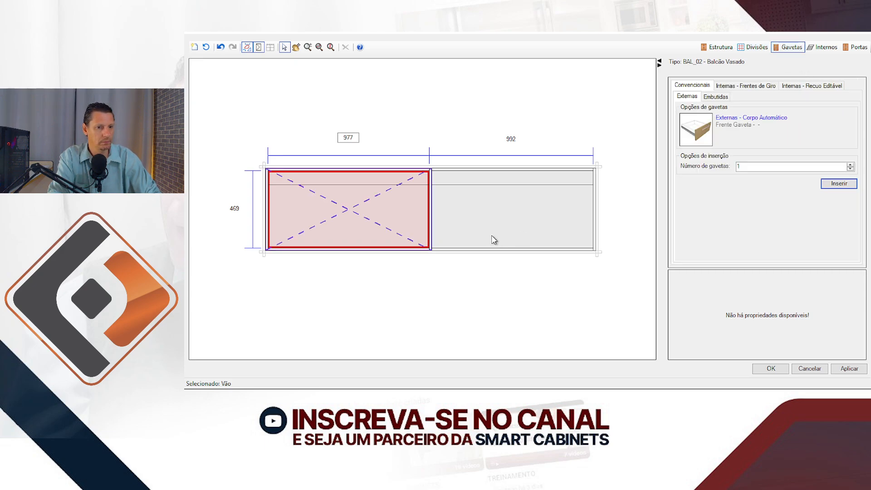
Insert 2 external drawers in the cabinet's right bay and accept the composition.
left_click(494, 239)
left_click(851, 165)
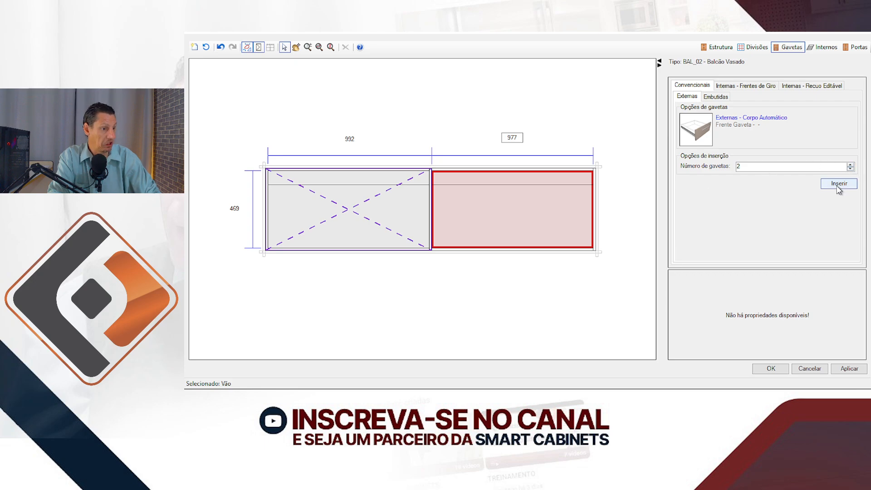
left_click(839, 184)
left_click(771, 368)
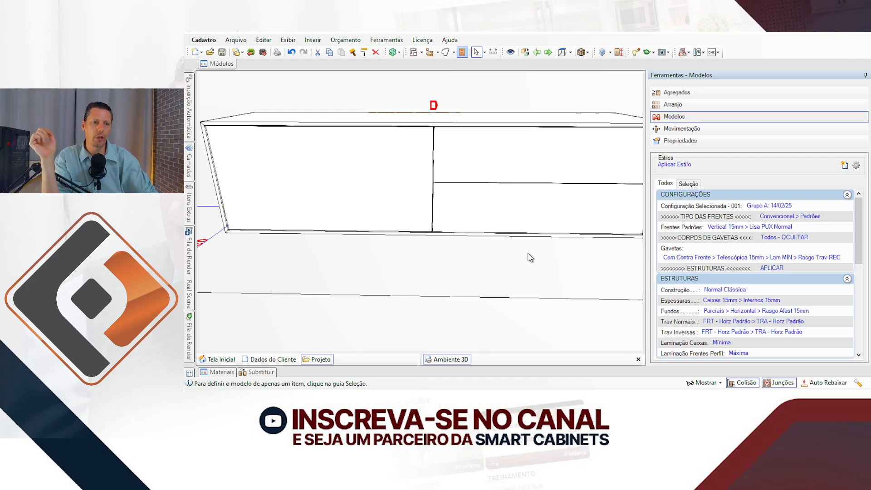
Check the properties of the wrapper's horizontal top panel and hide the panel to expose the cabinet structure.
middle_click_drag(472, 233, 384, 215)
scroll(385, 215, "down", 5)
left_click(426, 204)
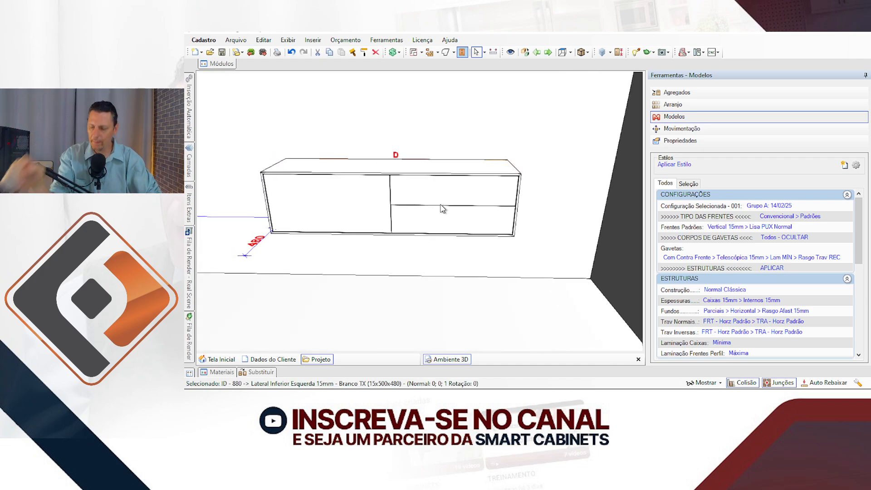
right_click_drag(426, 204, 438, 220)
left_click(448, 205)
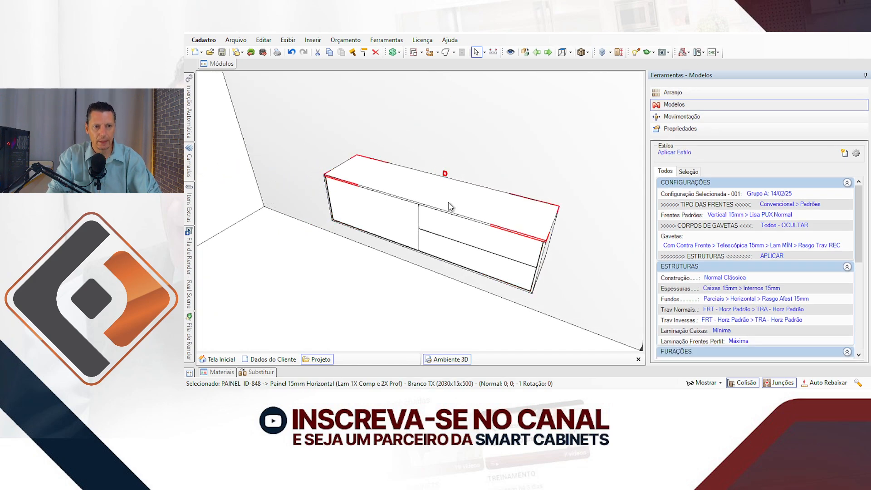
left_click(698, 129)
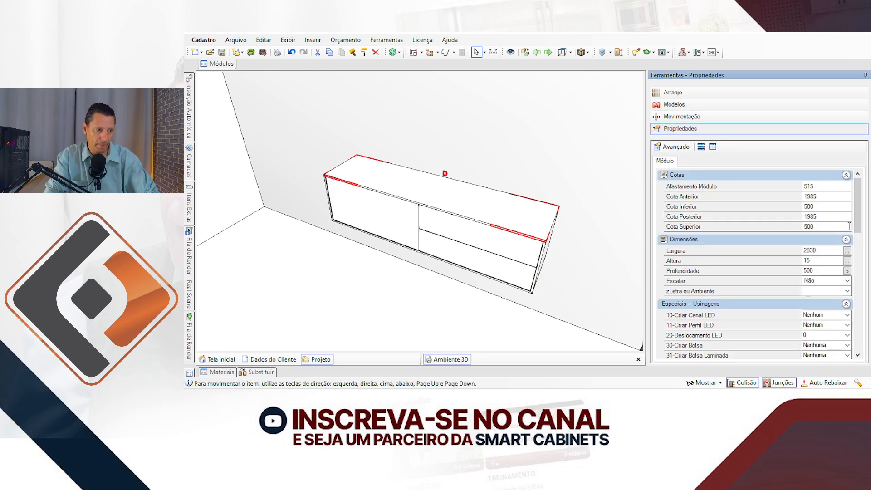
left_click_drag(862, 206, 863, 260)
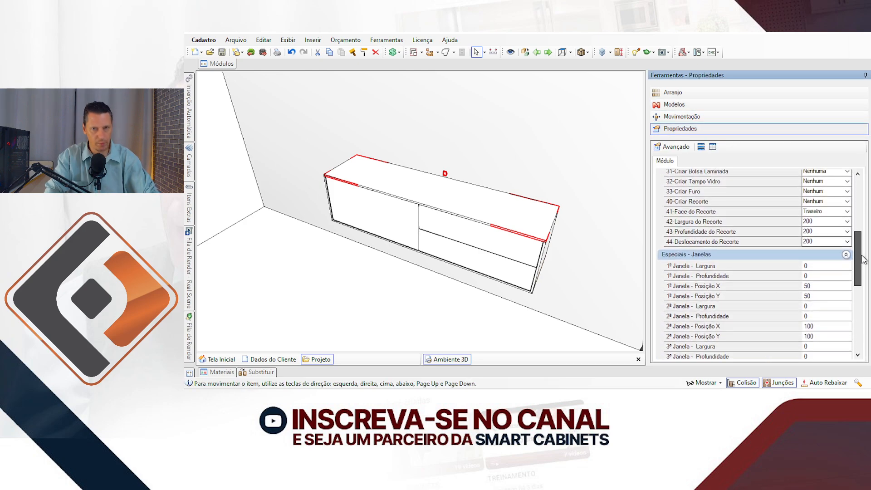
scroll(739, 195, "up", 6)
scroll(505, 211, "up", 2)
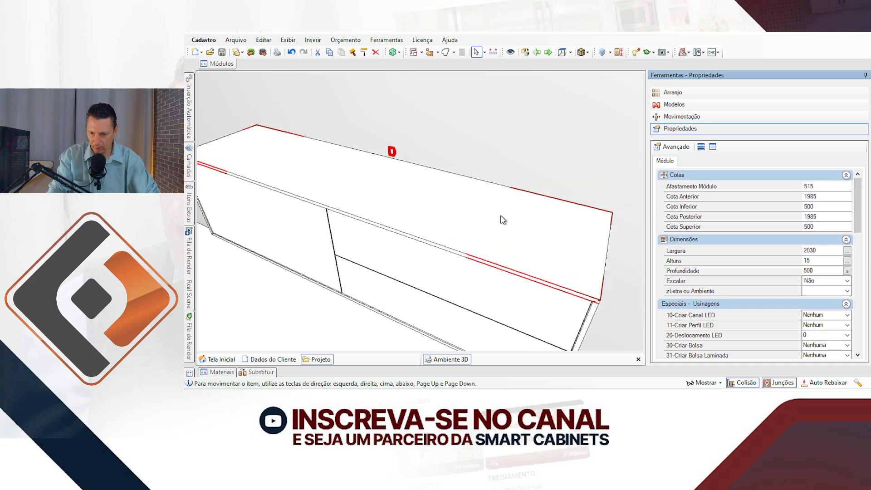
scroll(486, 223, "up", 2)
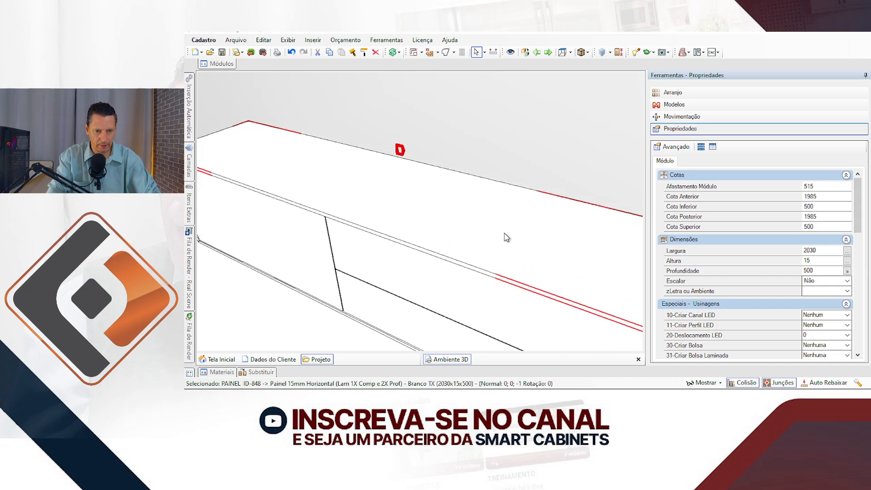
key("ctrl+i")
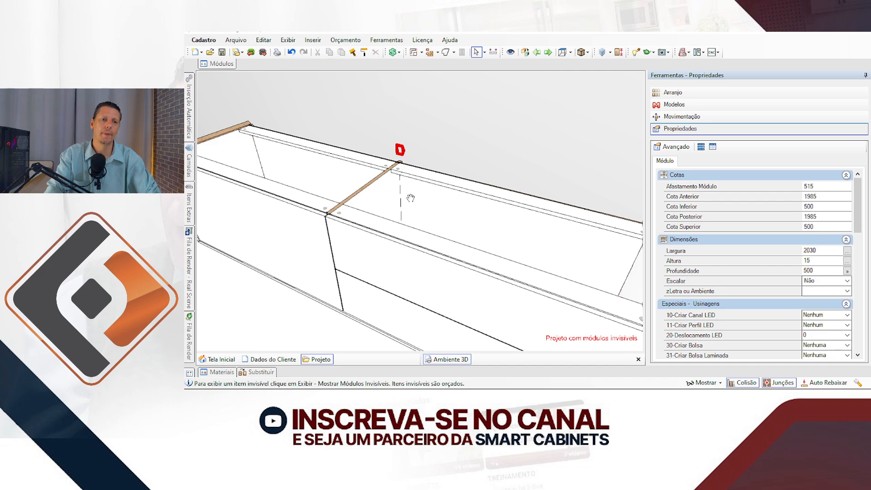
Set the zLetra ou Ambiente identifier of the complete four-sided wrapper to A.
middle_click_drag(410, 198, 477, 239)
scroll(301, 223, "up", 4)
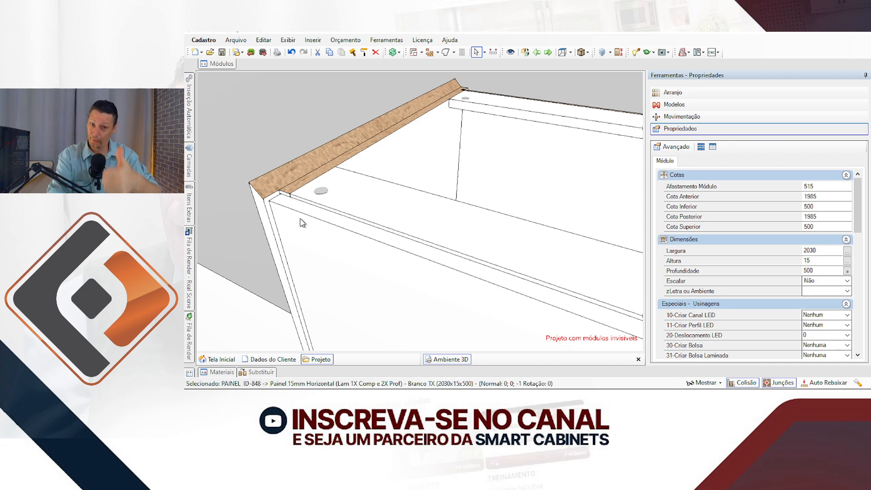
scroll(301, 223, "down", 4)
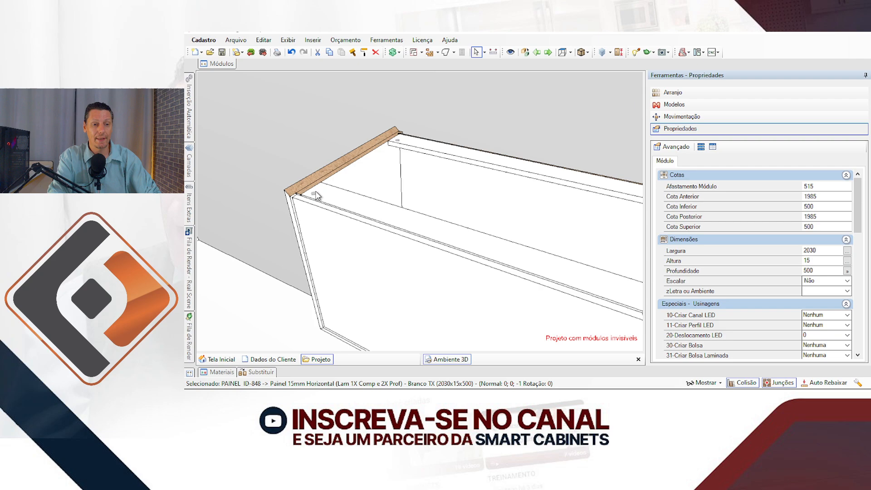
left_click(337, 229)
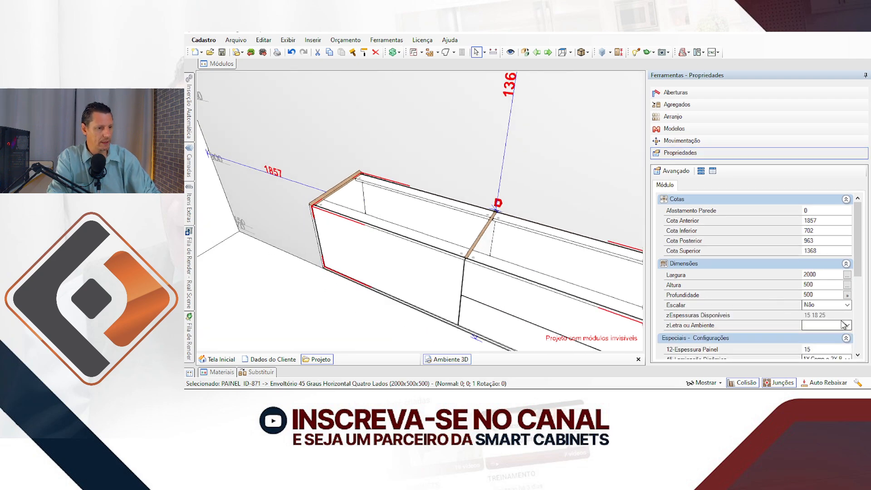
left_click(847, 325)
left_click(812, 122)
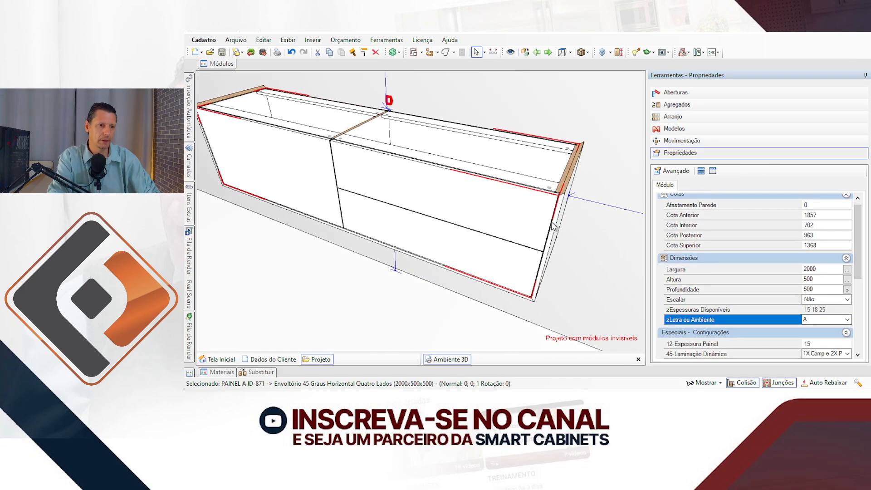
Try B as the wrapper's zLetra ou Ambiente identifier, return it to A and deselect the wrapper.
left_click(526, 180)
left_click(477, 233)
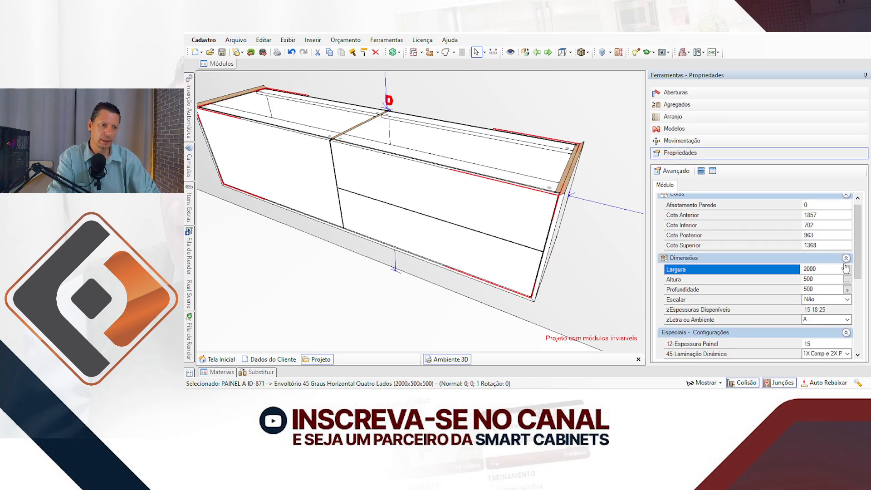
left_click(847, 320)
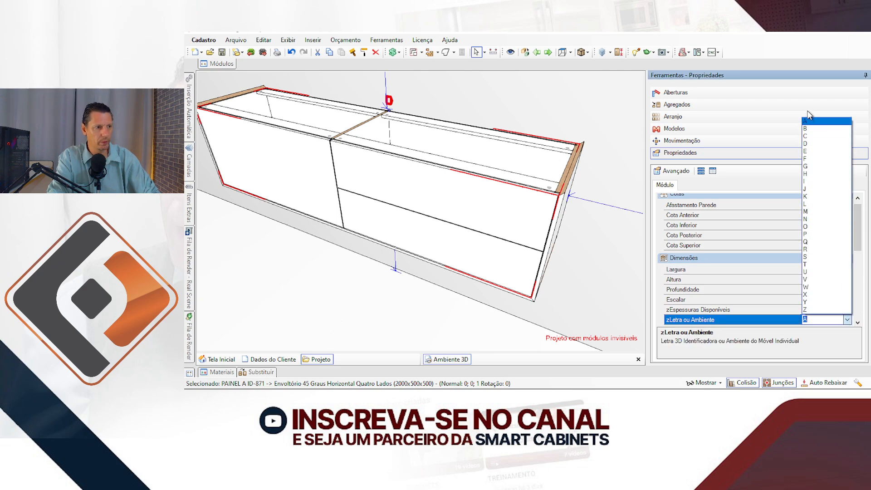
left_click(813, 126)
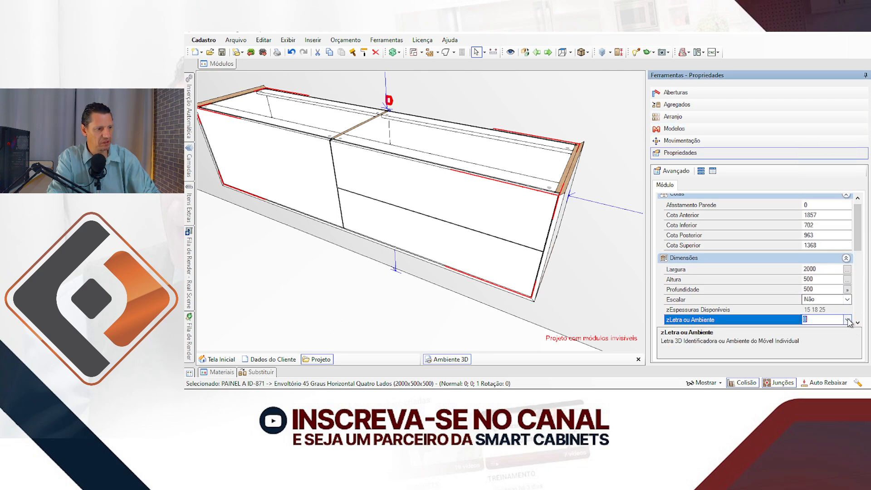
left_click(847, 320)
left_click(816, 122)
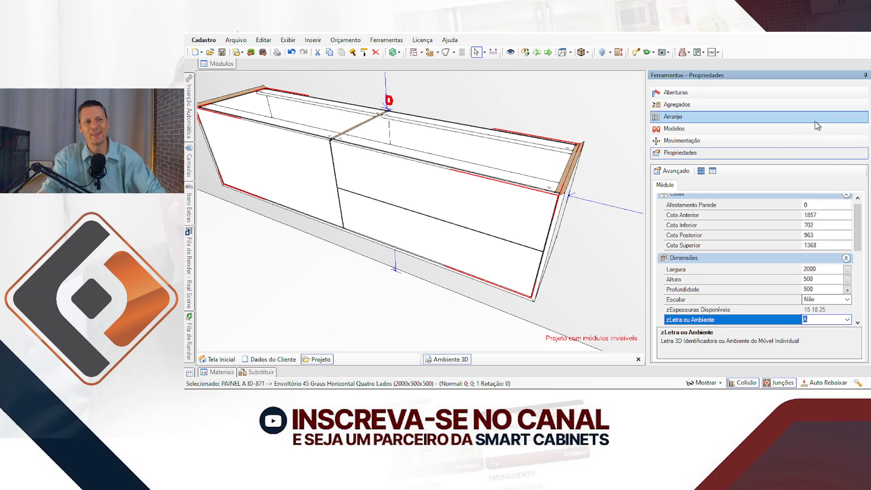
left_click(531, 106)
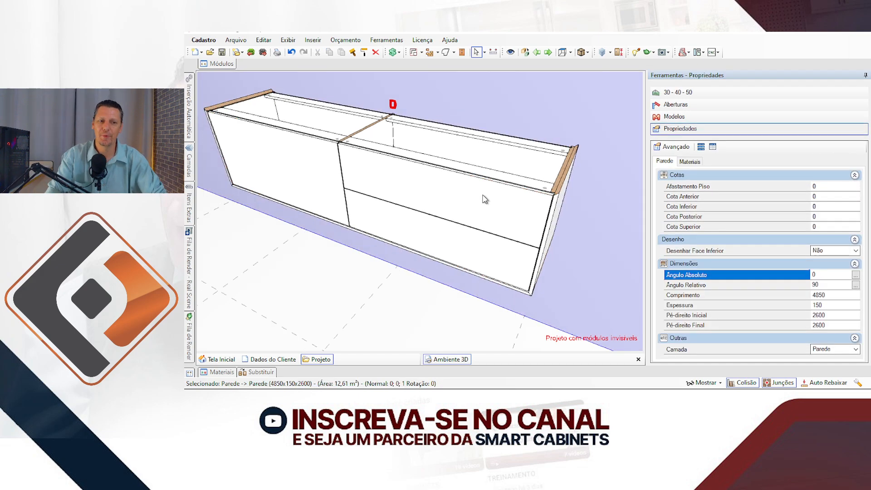
scroll(447, 213, "down", 3)
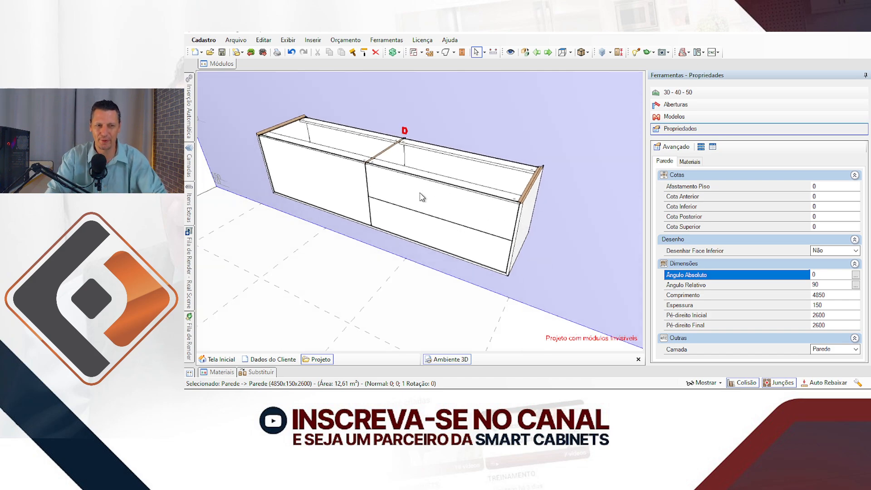
Delete the complete four-sided wrapper assembly and insert an Env 45° Horz 4L INF wrapper on the wall.
scroll(464, 205, "up", 2)
left_click(455, 203)
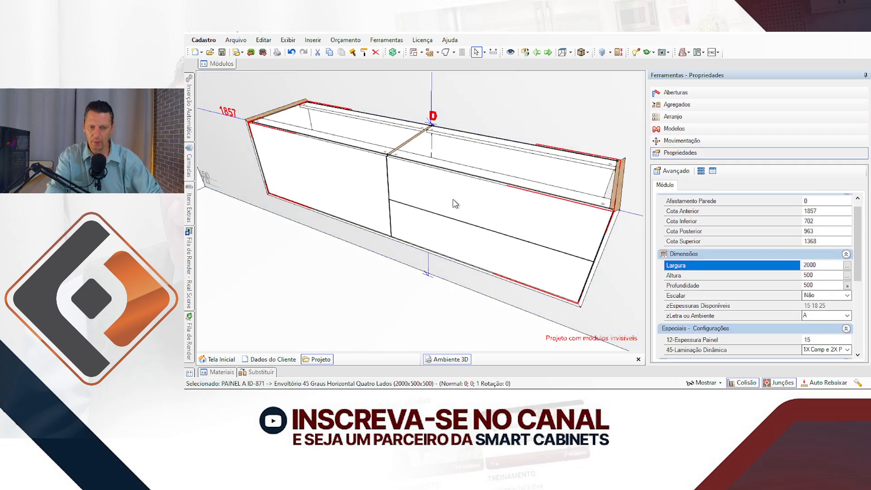
key("Delete")
mouse_move(218, 63)
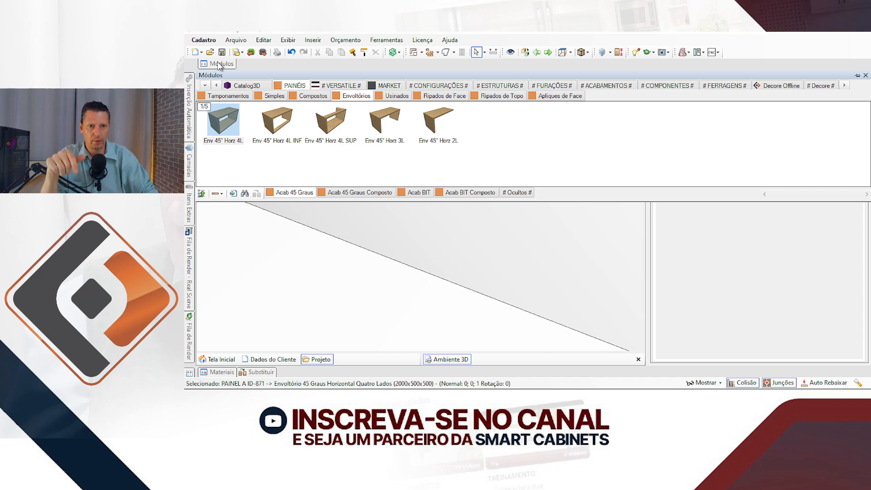
left_click_drag(283, 119, 352, 224)
left_click(323, 141)
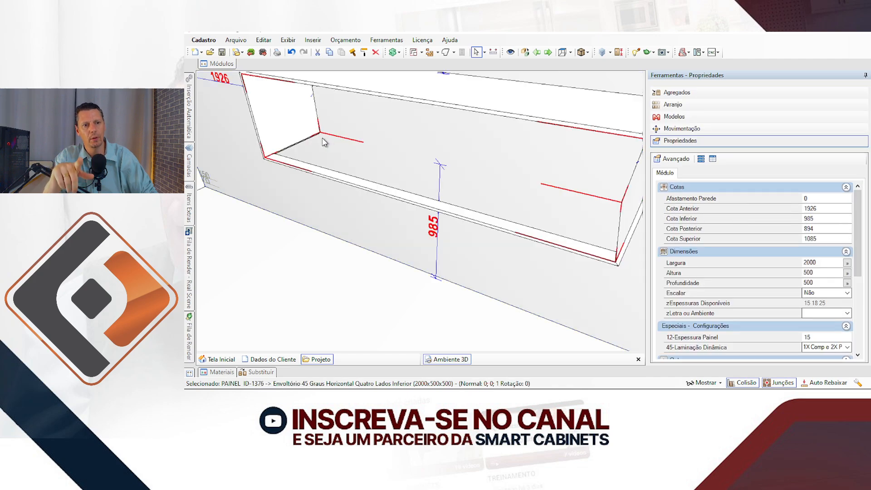
scroll(318, 156, "down", 1)
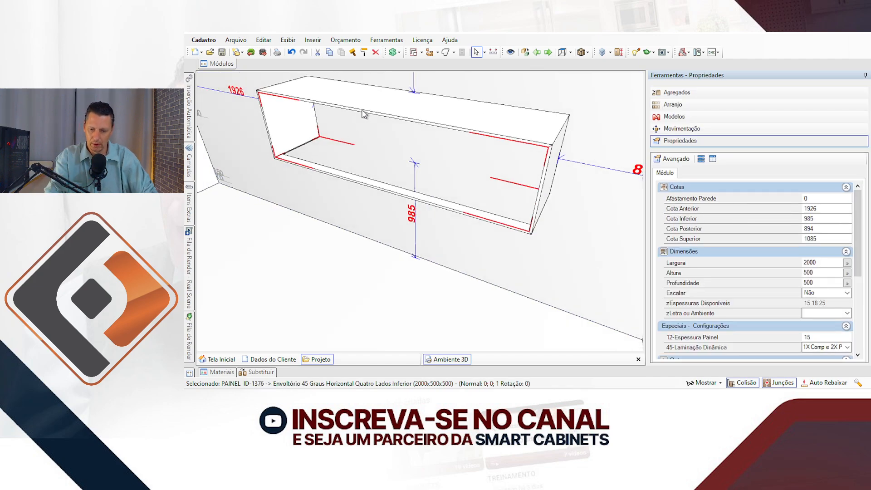
Try an Env 45° Horz 4L SUP wrapper on the wall and delete it.
left_click(214, 65)
left_click_drag(331, 130, 348, 144)
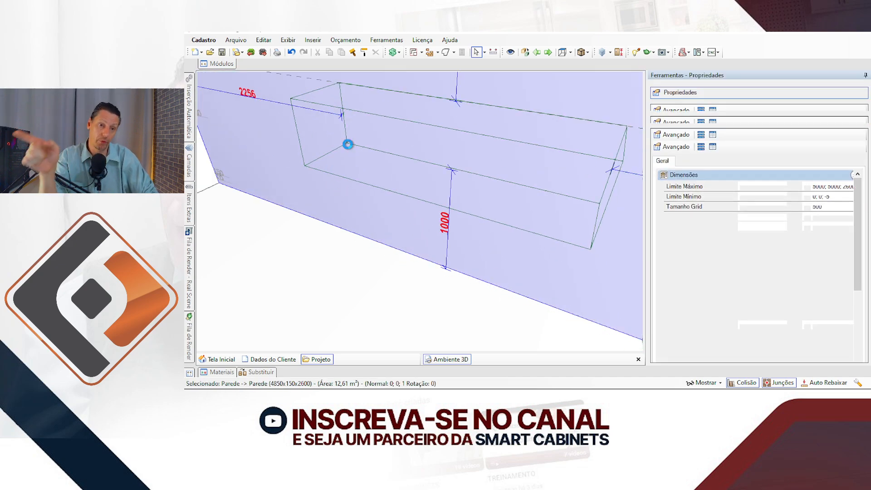
key("Delete")
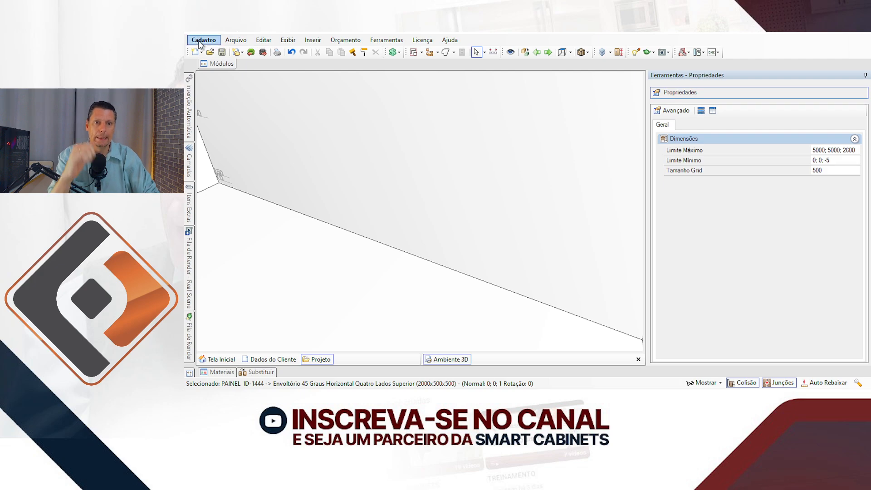
Insert an Env 45° Horz 3L wrapper on the wall and set its Largura to 1000 and Altura to 750.
left_click(215, 65)
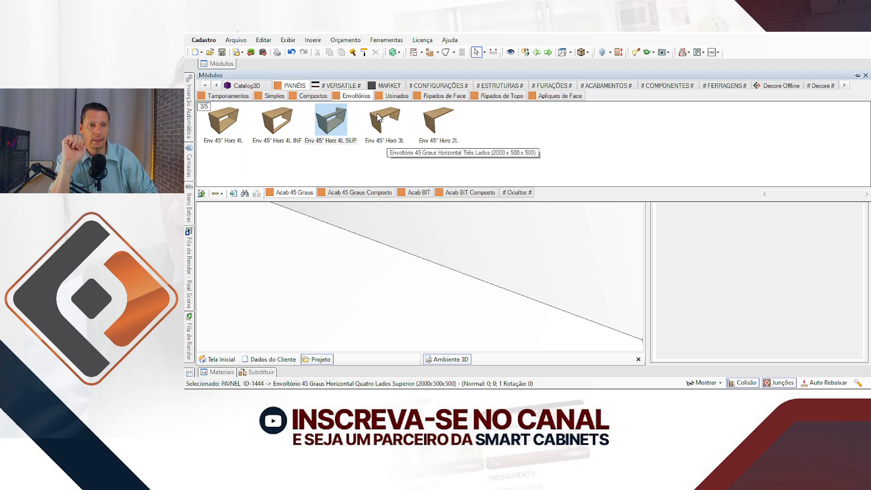
left_click_drag(378, 117, 374, 213)
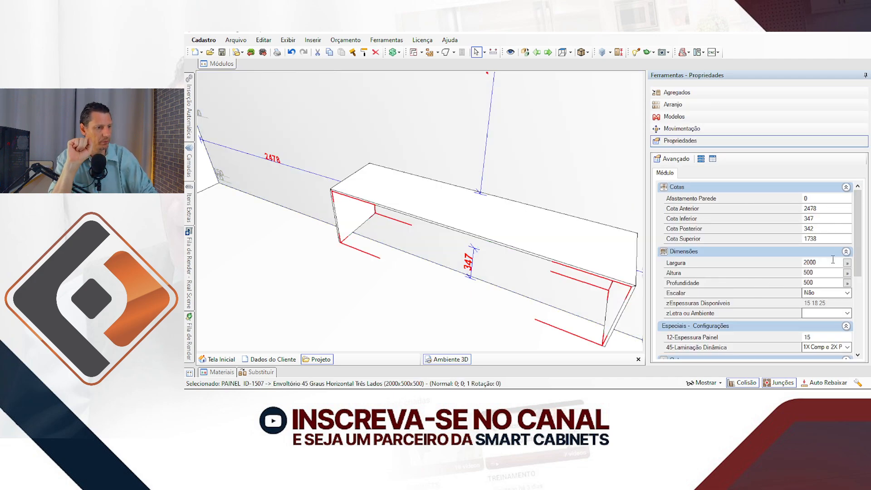
left_click(820, 272)
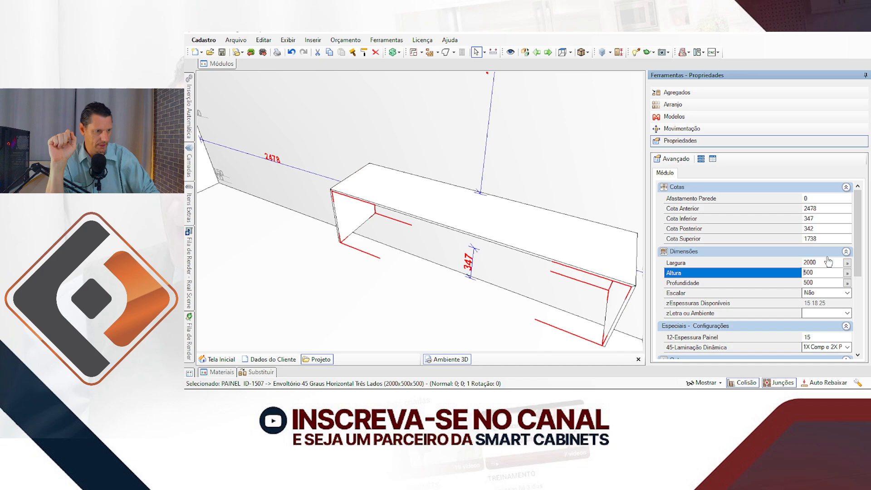
left_click_drag(827, 262, 779, 260)
type("1000")
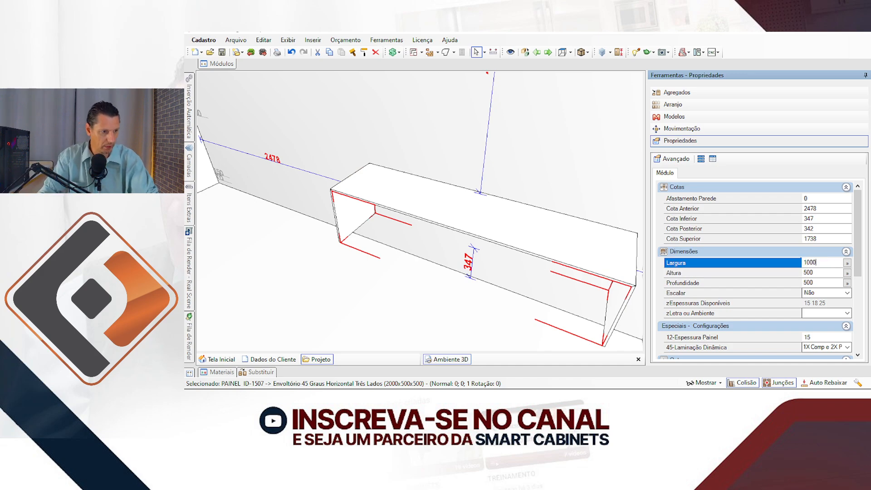
key("Return")
key("Down")
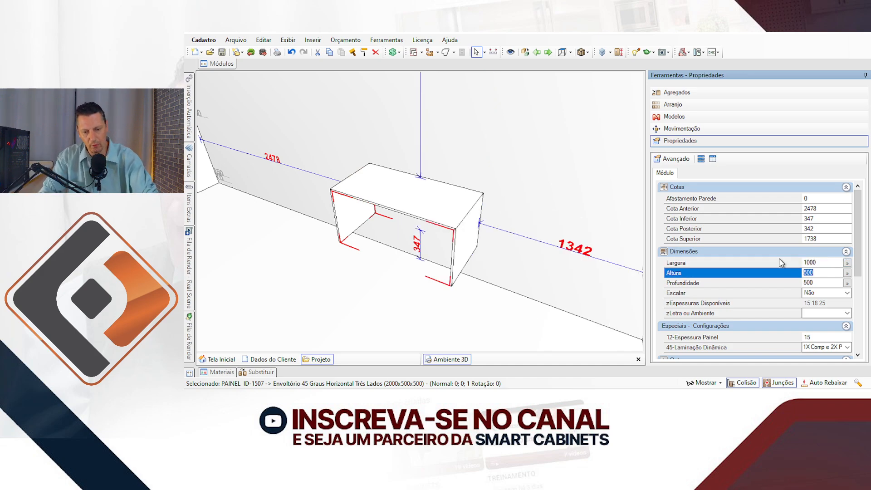
type("750")
key("Return")
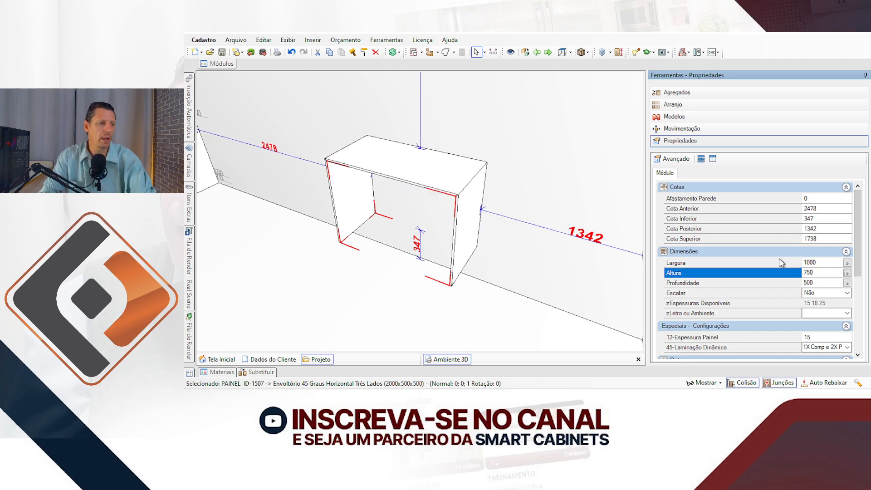
Move the three-sided wrapper down to the floor and along the wall to a Cota Anterior of about 1174.
scroll(434, 180, "up", 4)
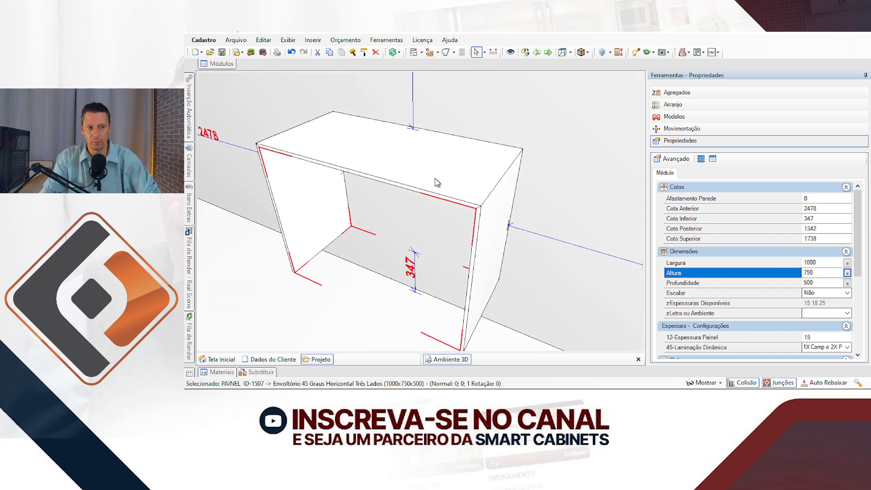
left_click_drag(435, 179, 415, 276)
scroll(446, 207, "down", 4)
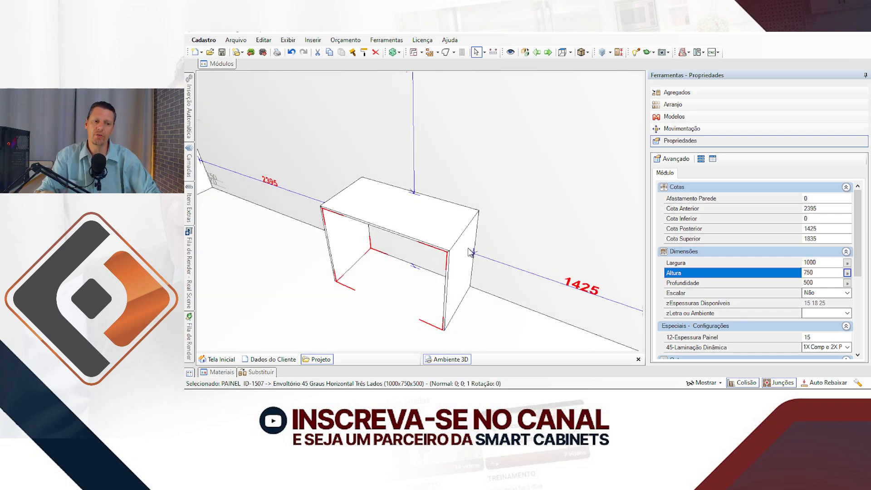
middle_click_drag(439, 240, 516, 204)
left_click_drag(516, 204, 365, 194)
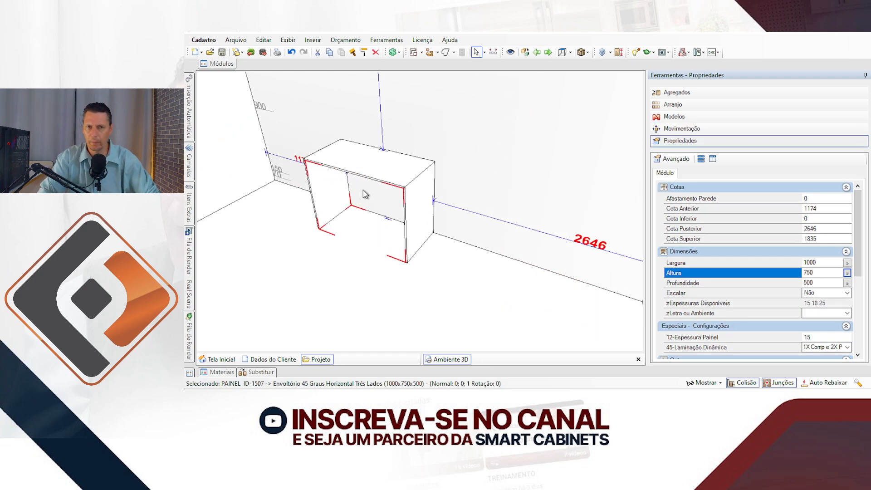
scroll(389, 196, "up", 1)
scroll(411, 190, "up", 3)
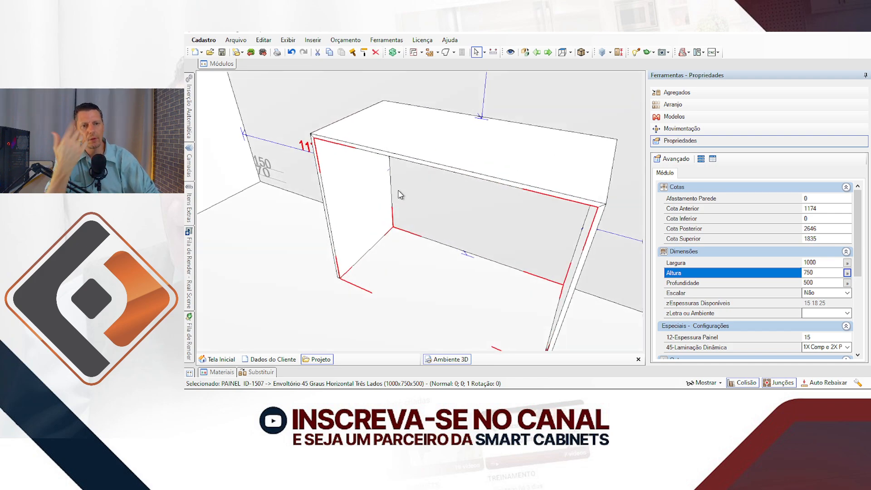
left_click(217, 64)
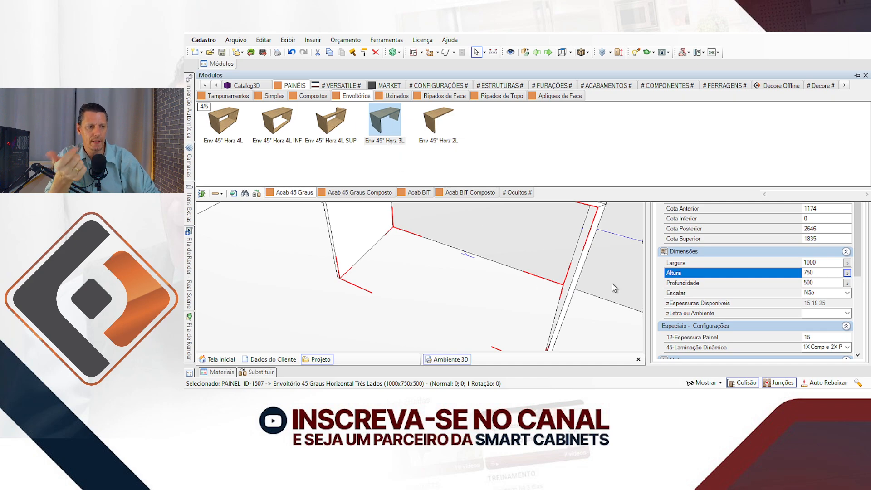
Try Sem Laminação as the three-sided wrapper's 45-Laminação Dinâmica and change it to 4 Lados.
scroll(811, 302, "down", 1)
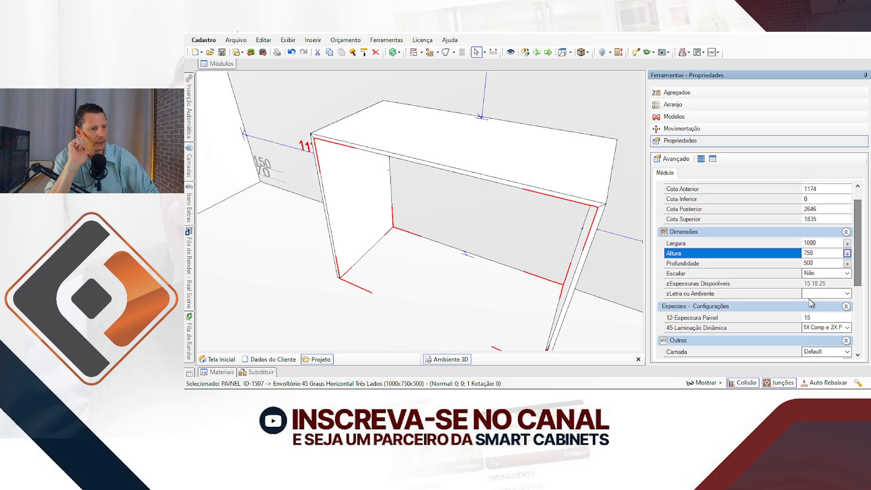
left_click(846, 327)
left_click(829, 371)
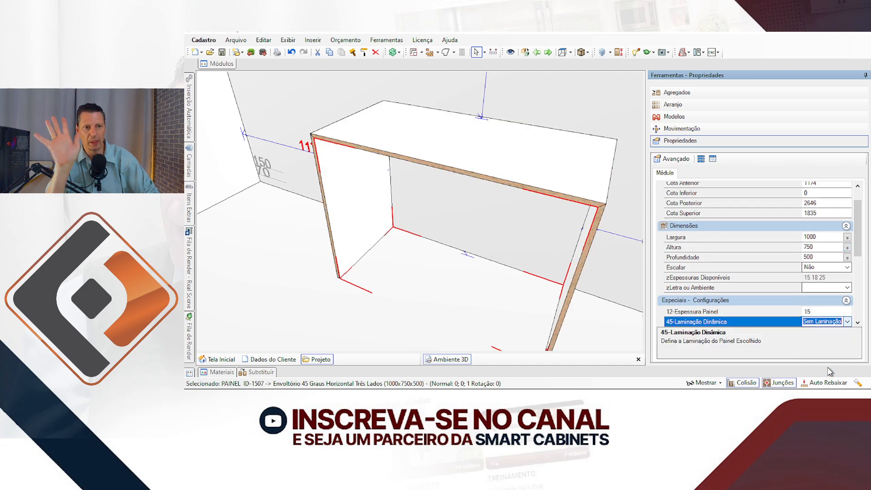
left_click(847, 323)
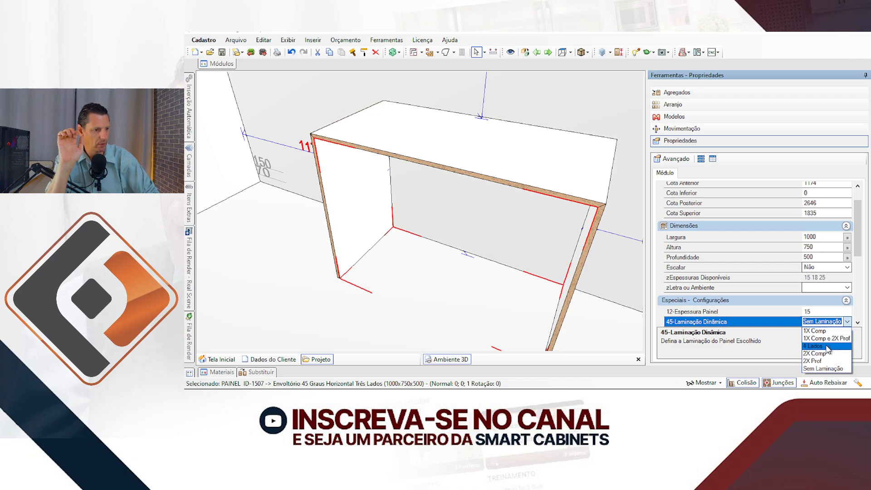
left_click(827, 346)
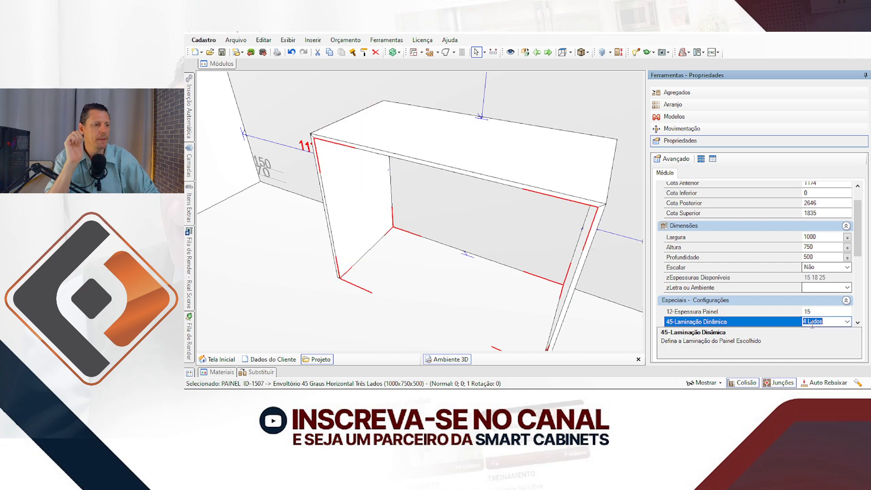
Try 18 as the three-sided wrapper's 12-Espessura Painel and change it to 25.
left_click(800, 312)
type("18")
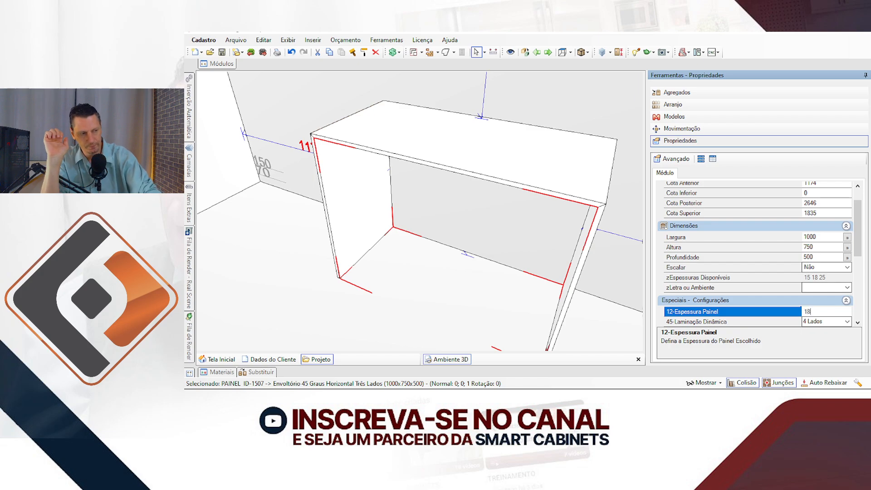
key("Return")
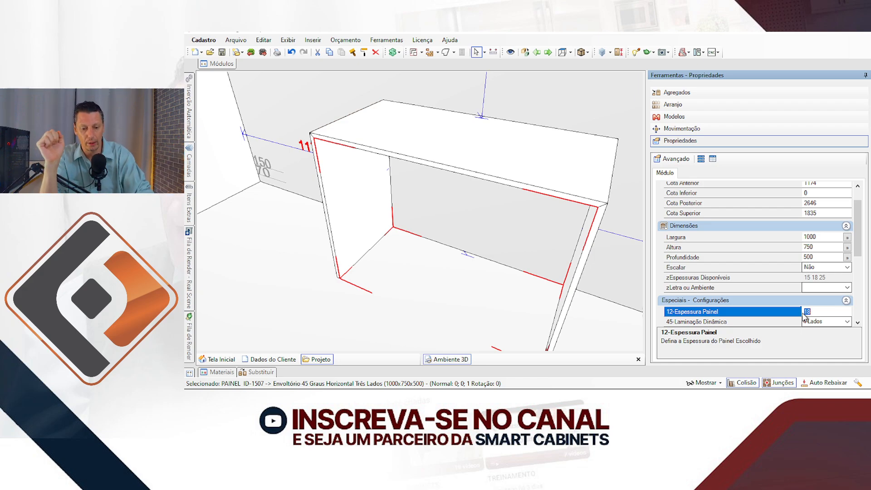
type("25")
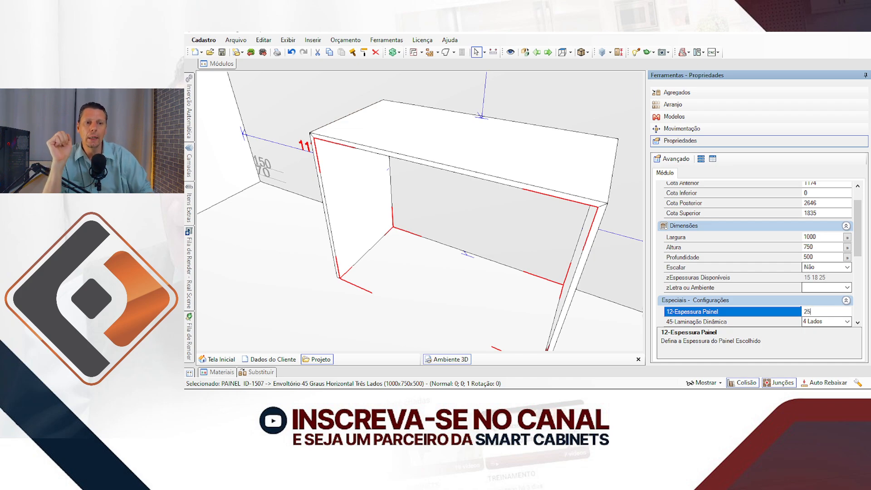
key("Return")
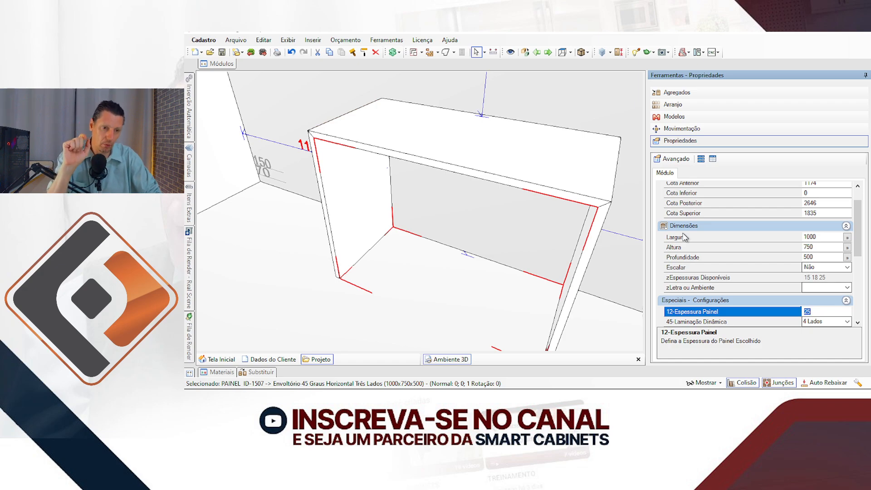
Delete the three-sided wrapper and insert an Env 45° Horz 4L Composto from the Acab 45 Graus Composto modules.
left_click(528, 155)
key("Delete")
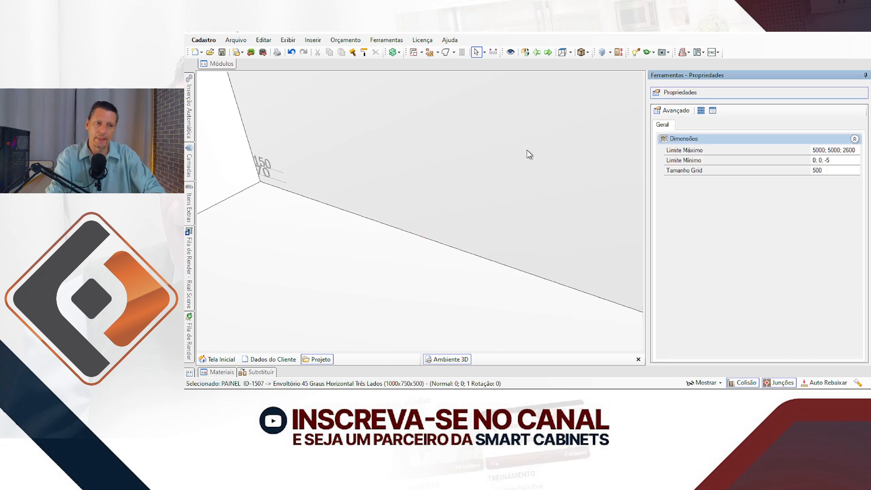
left_click(232, 64)
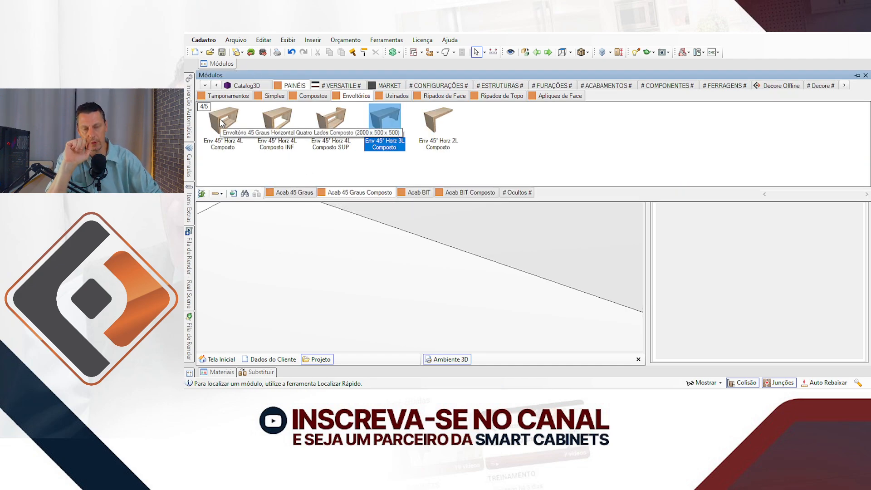
left_click_drag(221, 121, 380, 177)
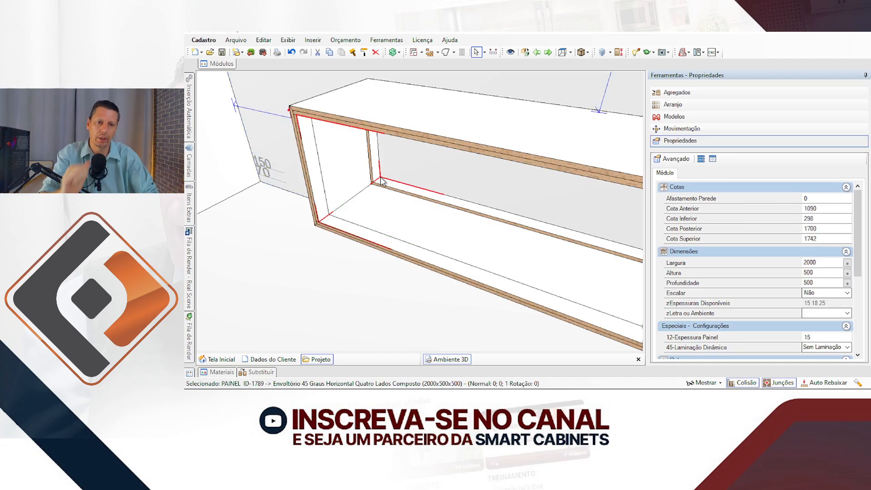
Examine the composite four-sided wrapper's doubled panels, inner frame and 45-degree corner joints from several angles.
left_click(500, 94)
middle_click_drag(500, 94, 482, 138)
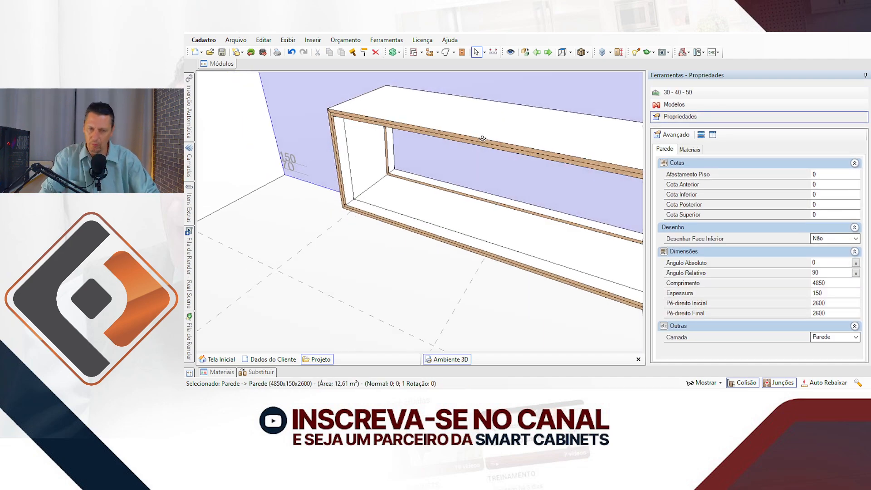
middle_click_drag(454, 186, 467, 136)
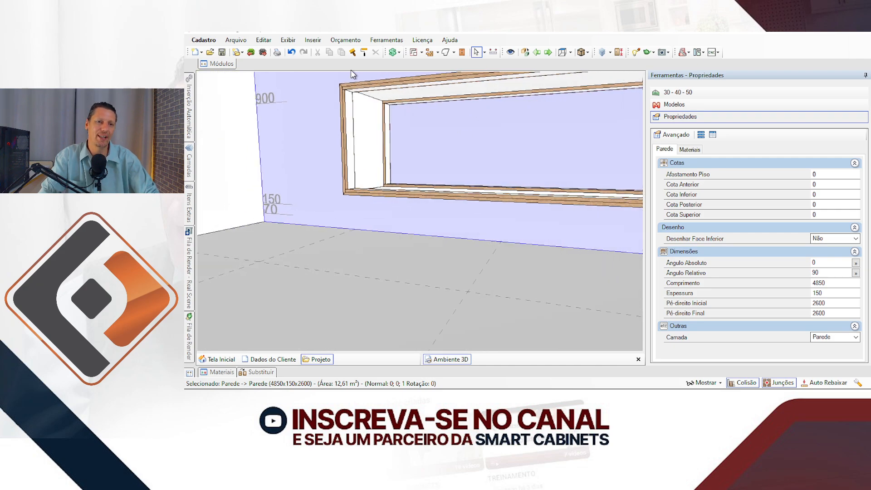
scroll(352, 81, "up", 4)
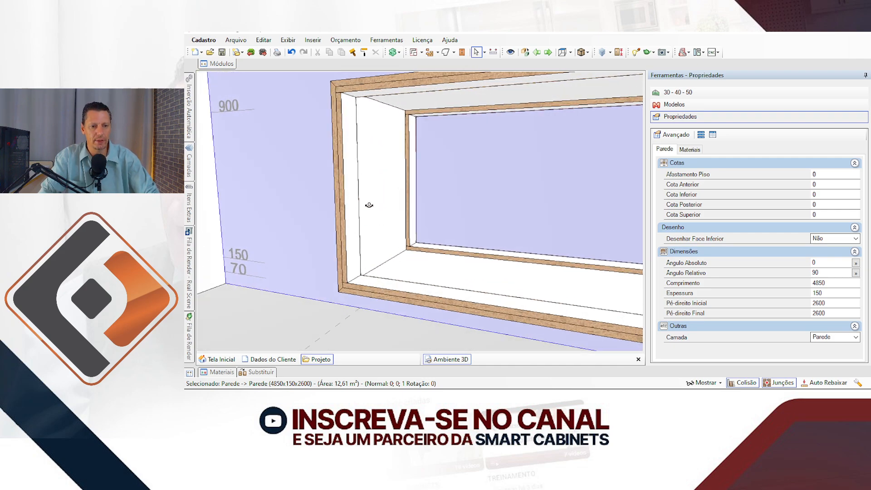
middle_click_drag(355, 162, 342, 89)
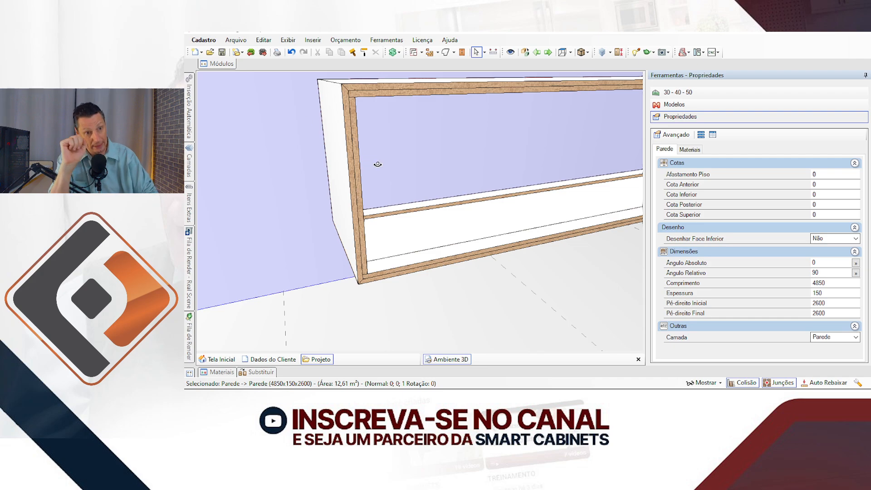
middle_click_drag(375, 165, 356, 183)
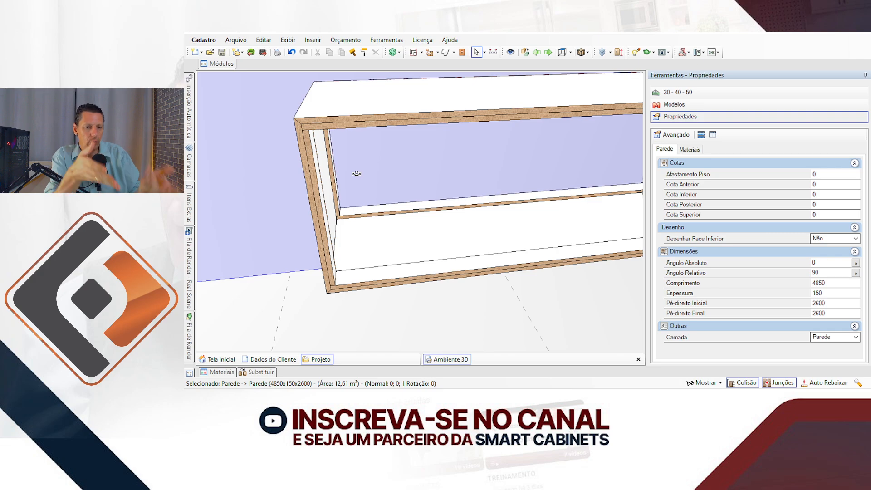
middle_click_drag(356, 173, 341, 126)
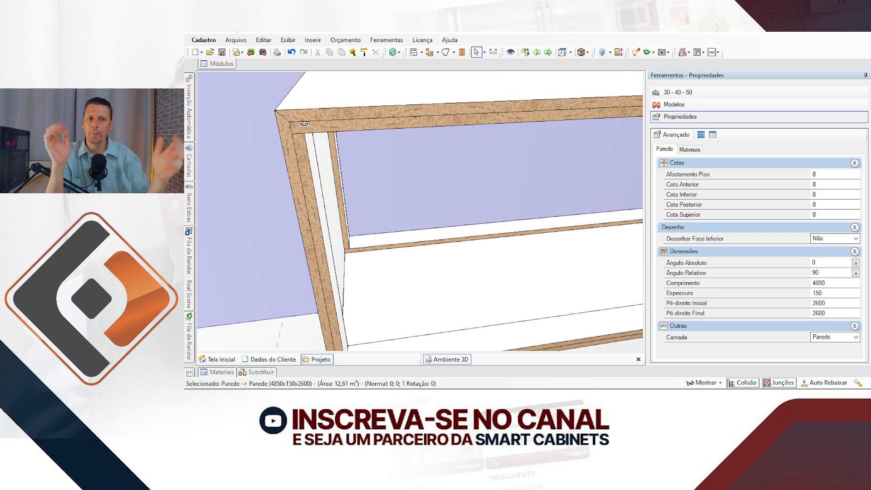
middle_click_drag(311, 148, 356, 198)
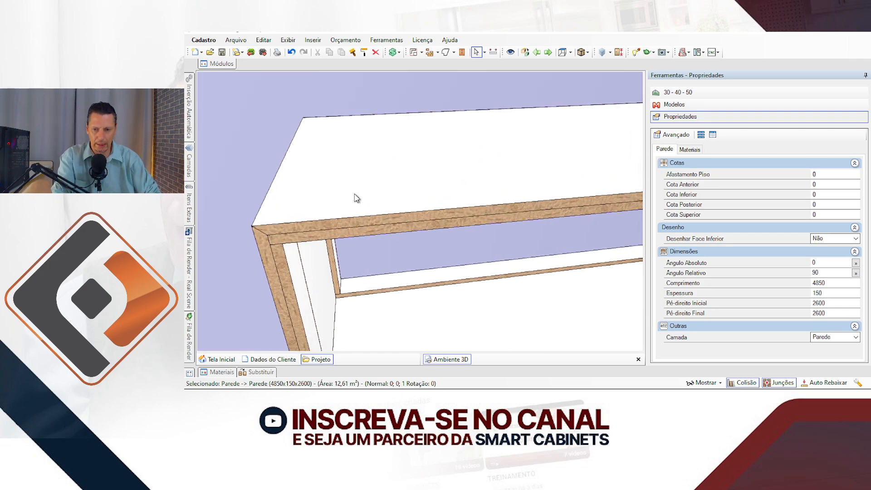
Hide the outer top and side panels of the composite four-sided wrapper and examine its exposed inner frame from several angles.
left_click(356, 198)
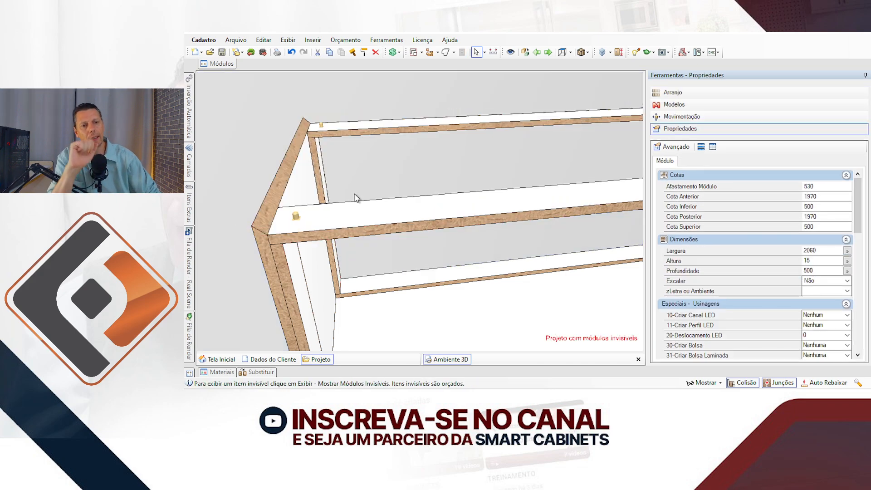
middle_click_drag(356, 199, 321, 157)
left_click(316, 156)
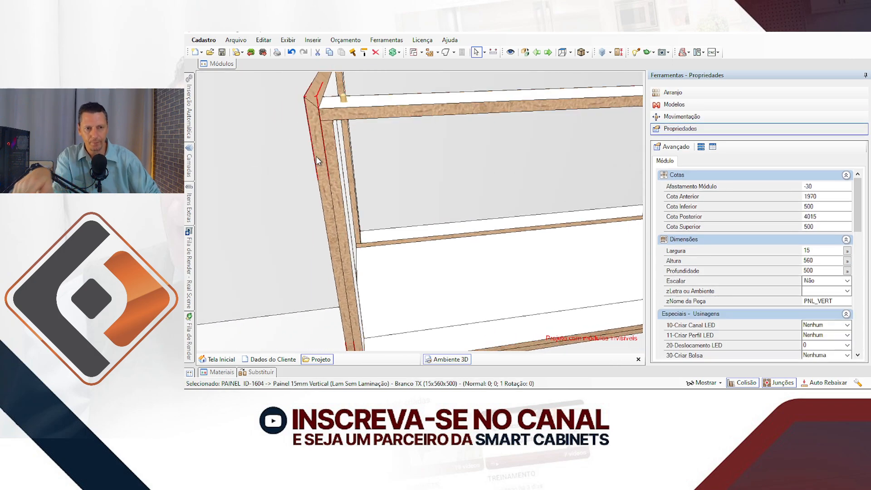
left_click(300, 178)
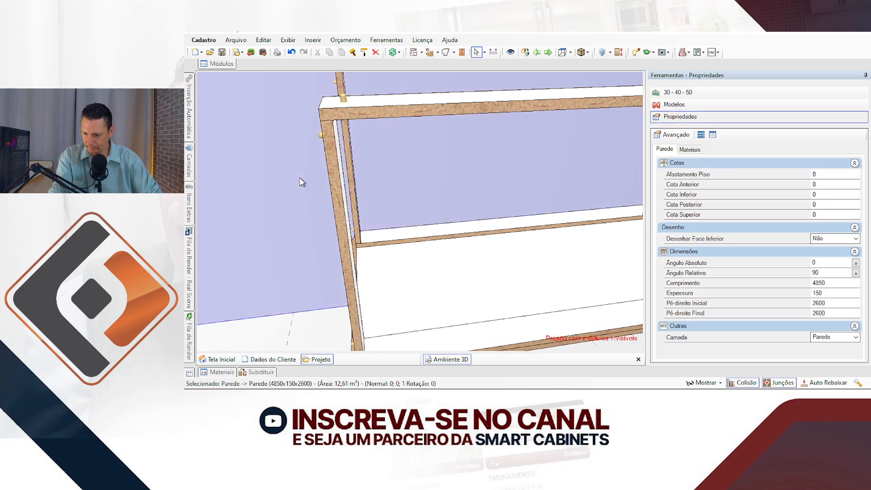
middle_click_drag(298, 183, 321, 184)
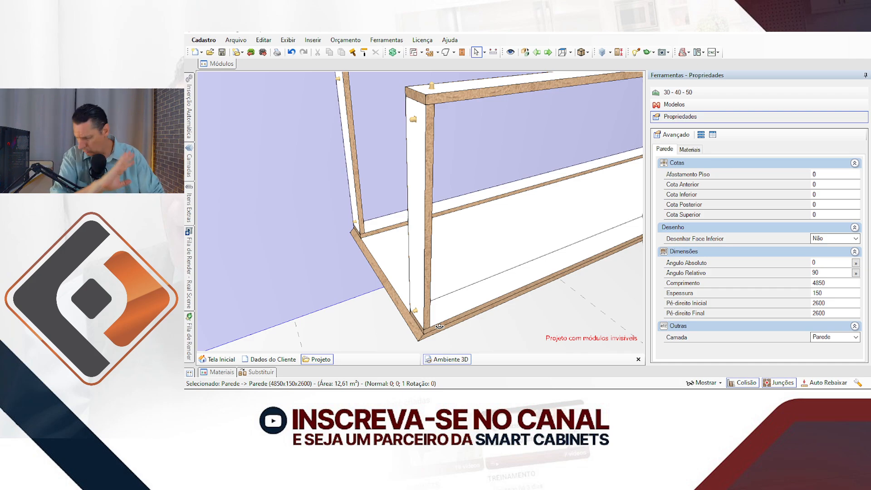
scroll(361, 260, "down", 3)
middle_click_drag(418, 242, 301, 278)
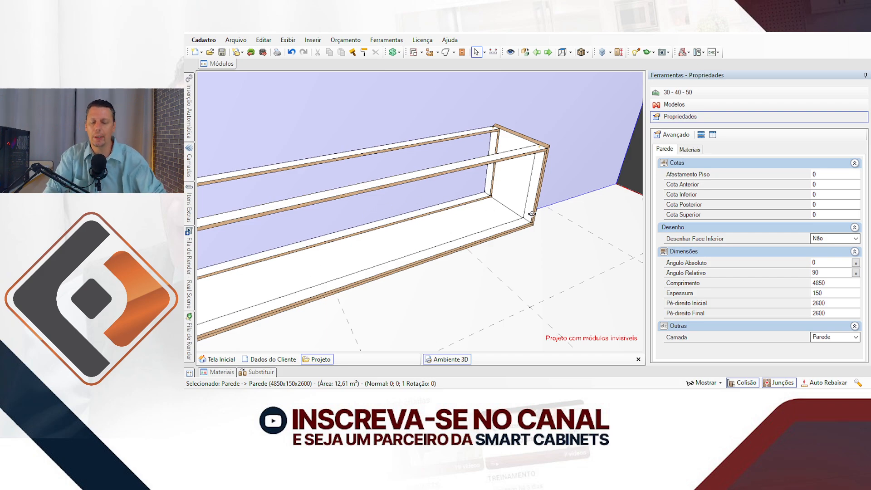
middle_click_drag(532, 213, 499, 215)
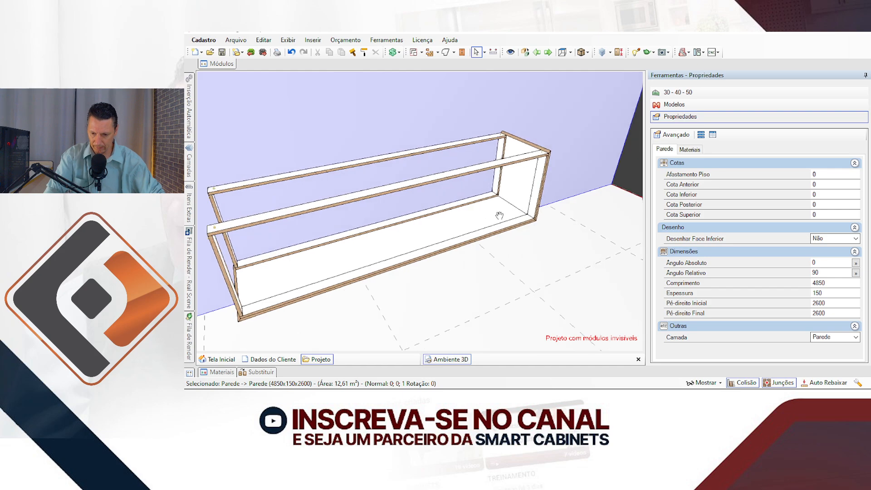
Delete the composite four-sided wrapper and insert an Env 45° Horz 3L Composto on the wall.
left_click(514, 216)
key("Delete")
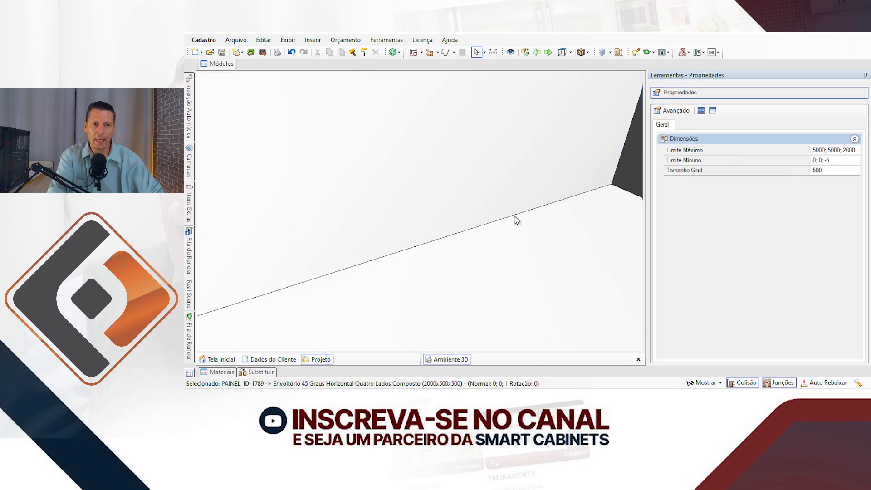
left_click(227, 64)
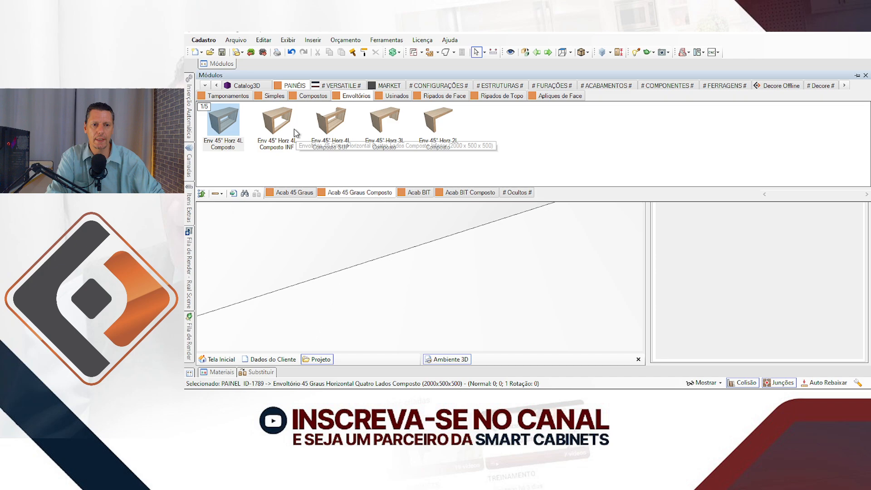
left_click_drag(374, 123, 361, 216)
scroll(526, 190, "down", 2)
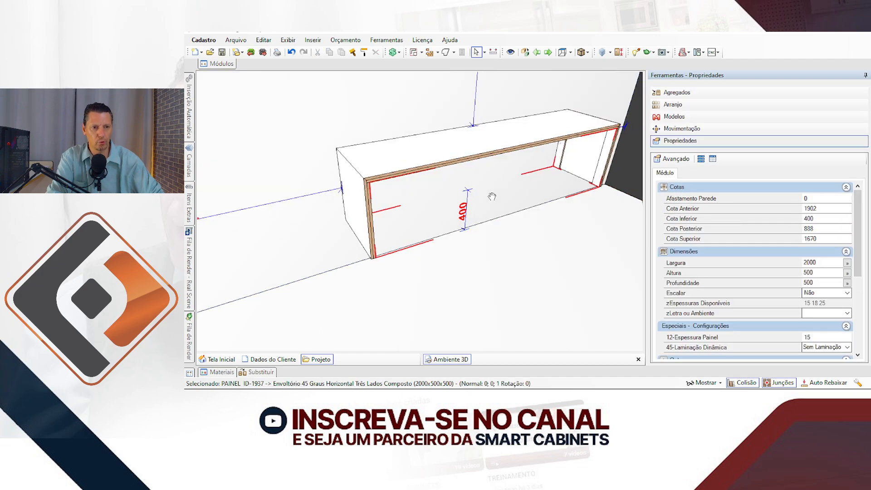
scroll(520, 184, "up", 3)
scroll(519, 184, "down", 2)
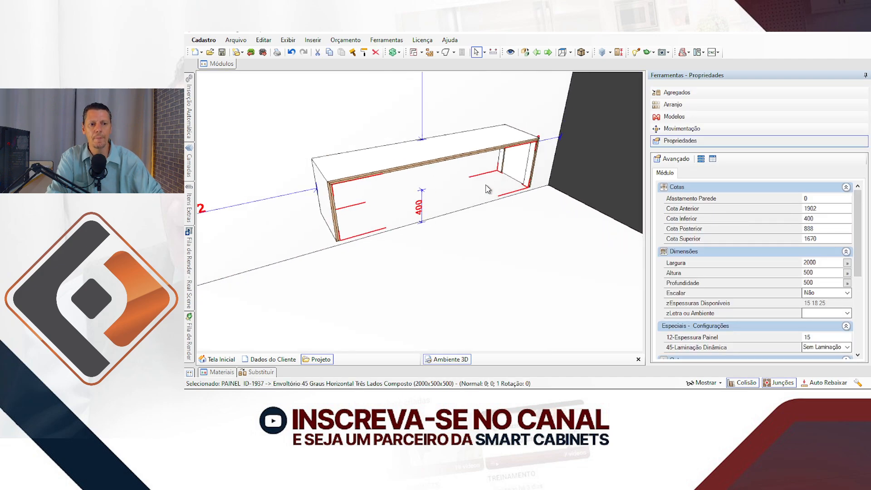
Set the composite three-sided wrapper's 12-Espessura Painel to 18.
left_click(814, 339)
type("1")
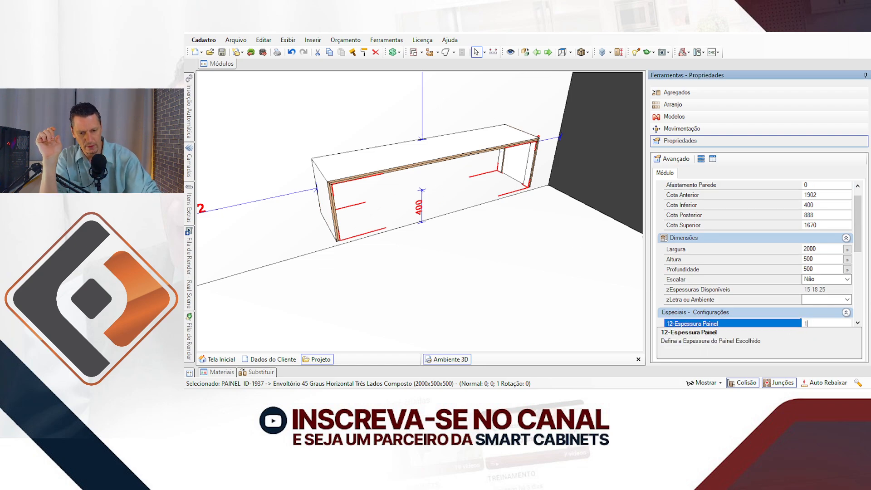
type("8")
key("Return")
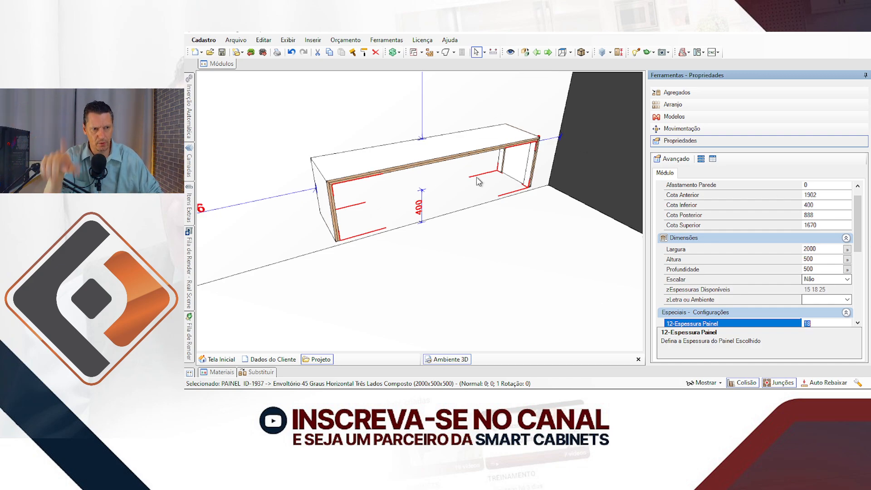
Delete the composite three-sided wrapper and insert an Env BIT Horz 4L from the Acab BIT modules on the wall.
key("Delete")
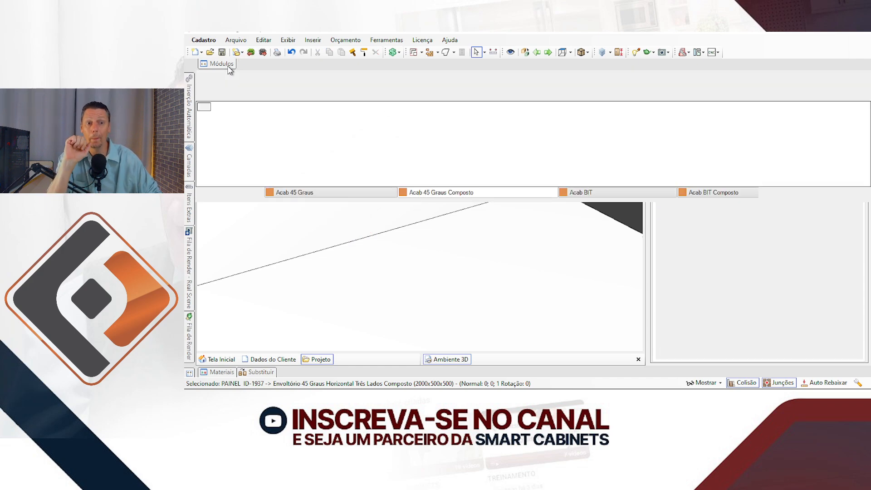
left_click(221, 64)
left_click(418, 192)
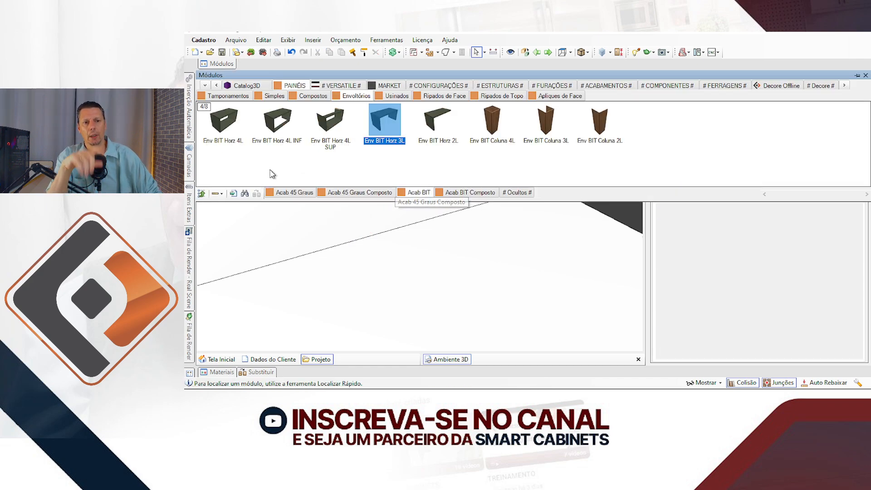
left_click(304, 236)
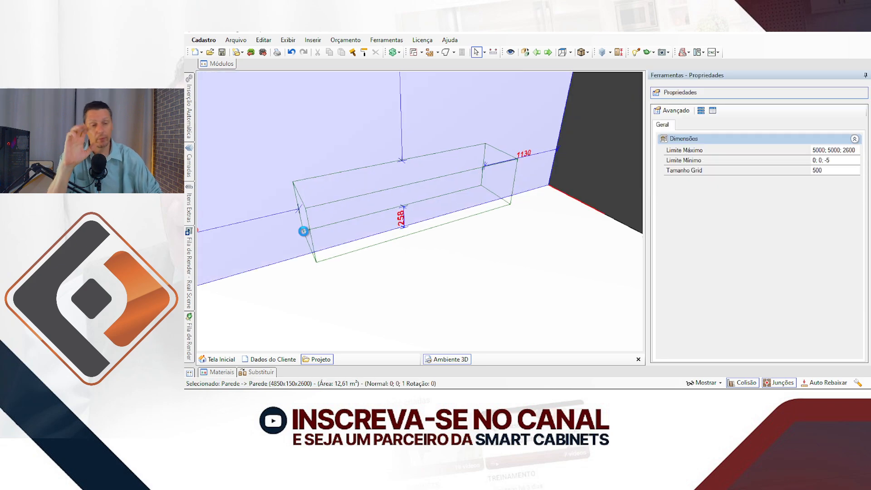
scroll(304, 235, "up", 8)
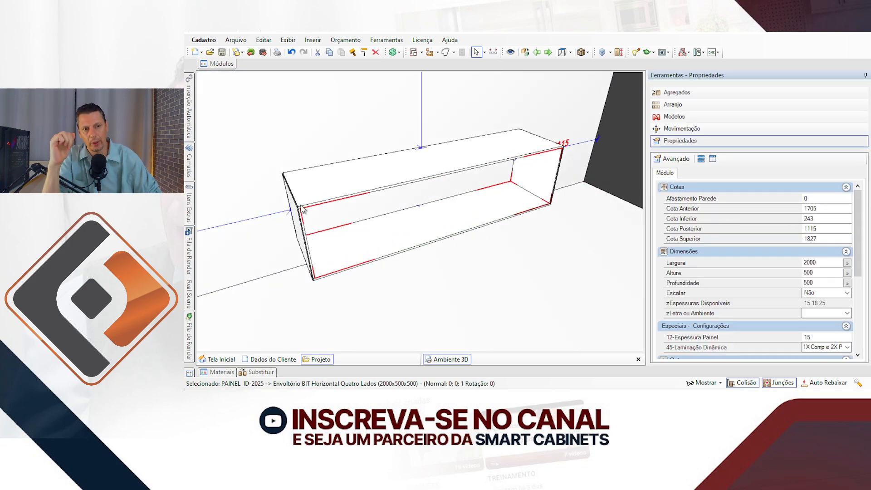
Inspect the BIT wrapper's front corner joint and change its 45-Laminação Dinâmica to 2X Prof.
middle_click_drag(329, 194, 333, 233)
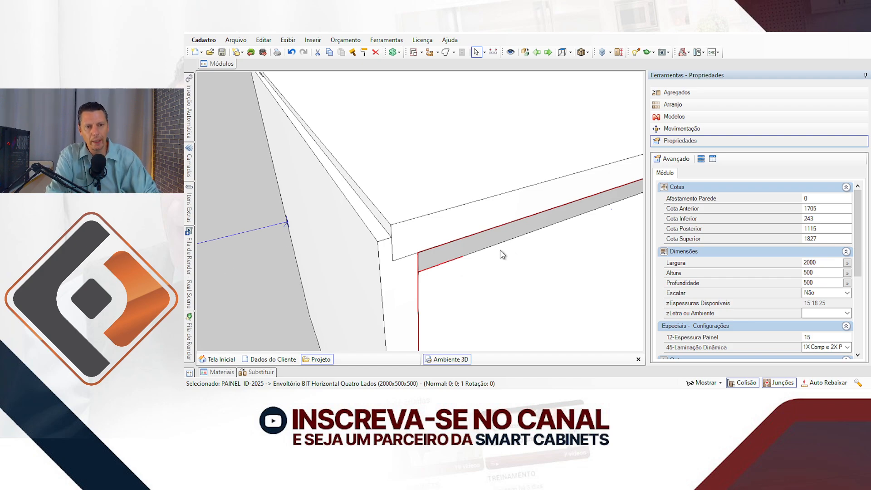
scroll(399, 214, "up", 5)
scroll(299, 210, "down", 1)
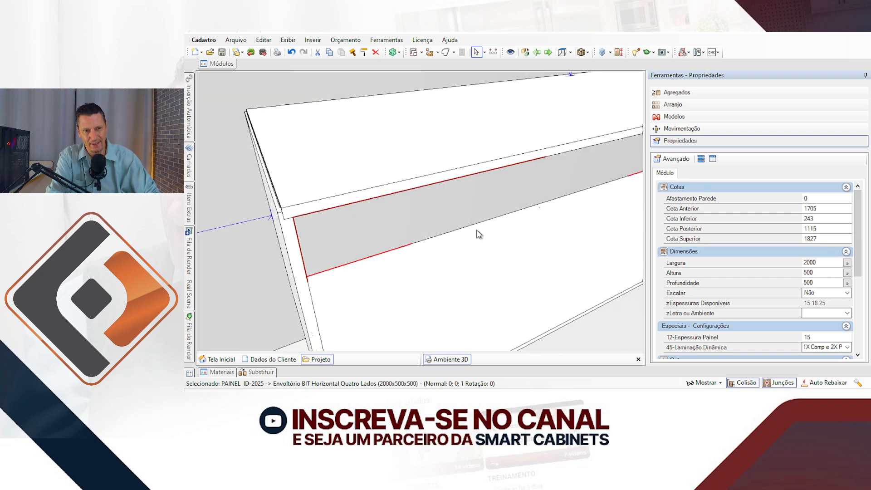
left_click_drag(857, 222, 854, 272)
left_click(847, 272)
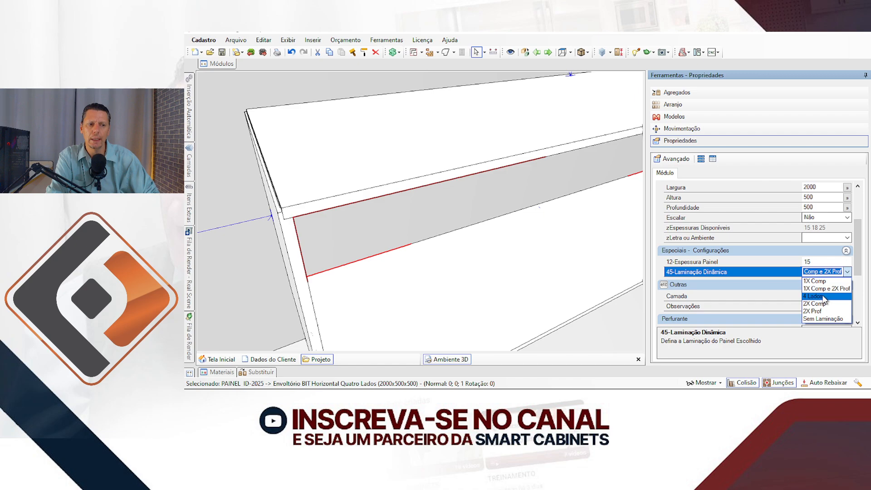
left_click(820, 311)
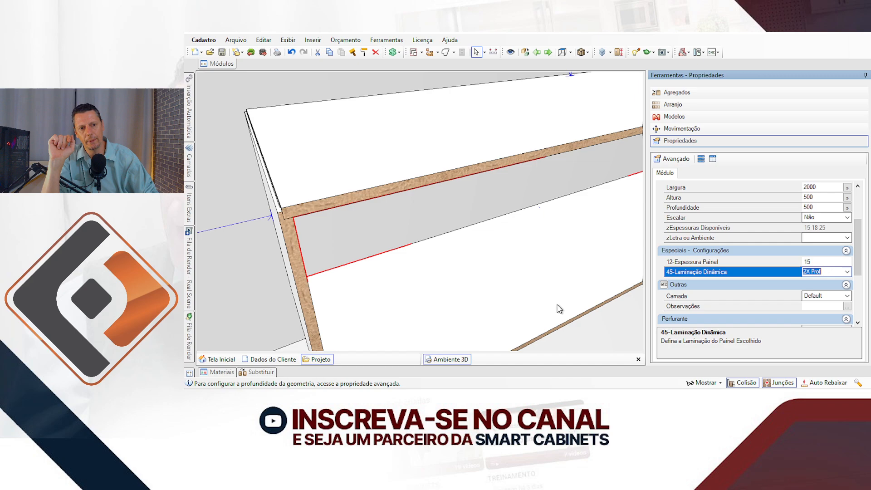
Examine the BIT wrapper's stepped corner joint and unlaminated front edges up close and from several angles.
middle_click_drag(447, 206, 360, 146)
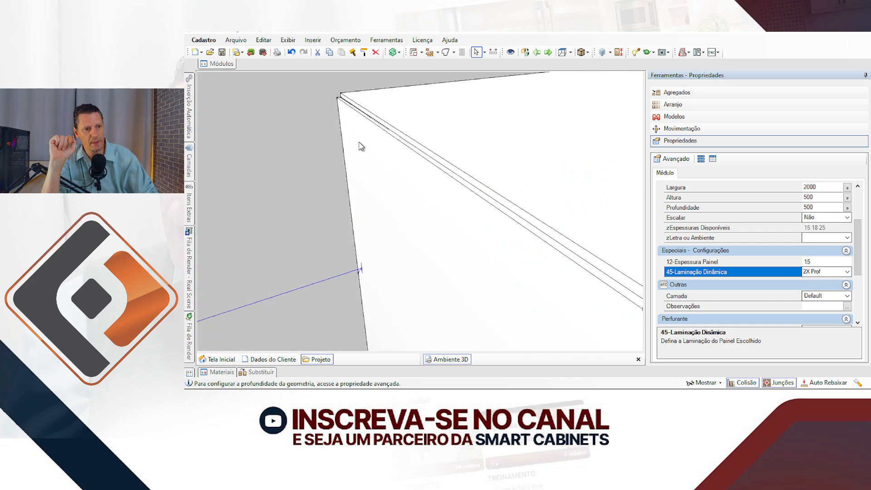
scroll(353, 146, "up", 3)
scroll(351, 146, "down", 3)
middle_click_drag(467, 244, 321, 181)
scroll(322, 181, "down", 1)
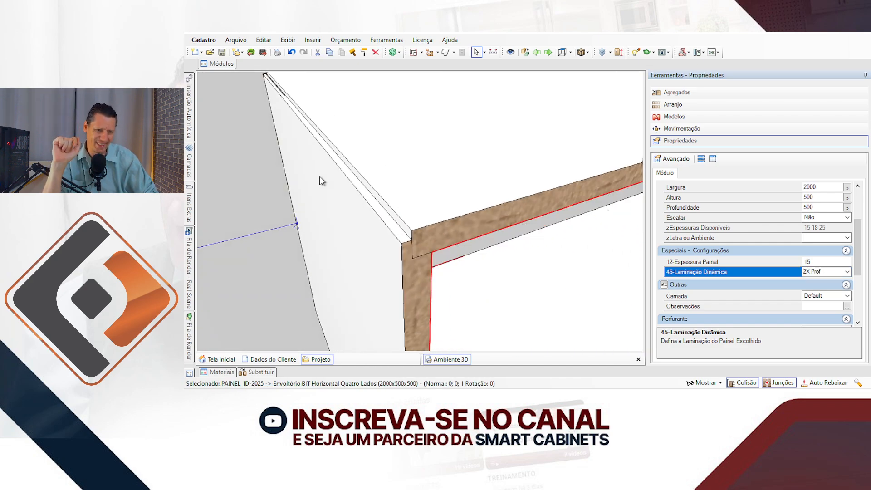
scroll(430, 255, "down", 3)
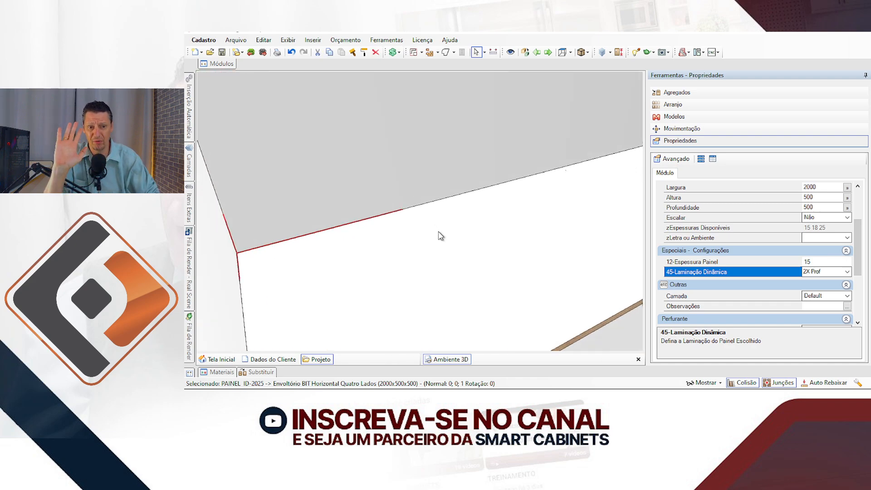
scroll(329, 154, "up", 2)
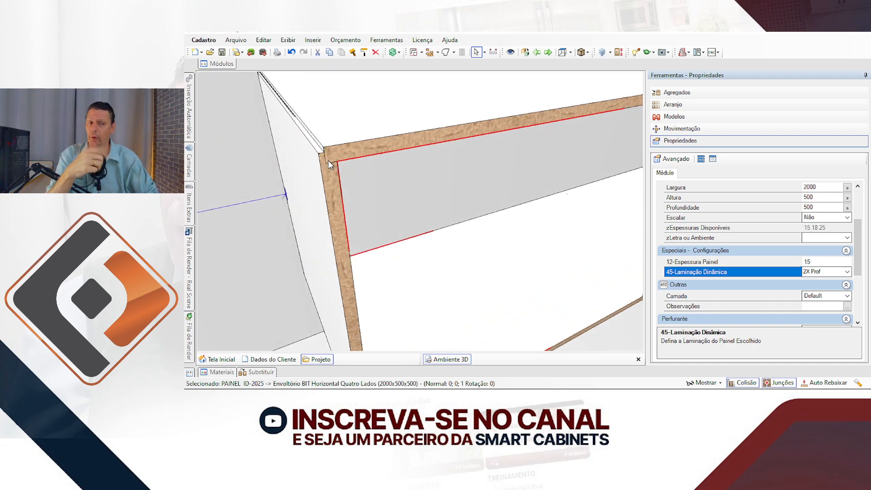
scroll(328, 161, "down", 2)
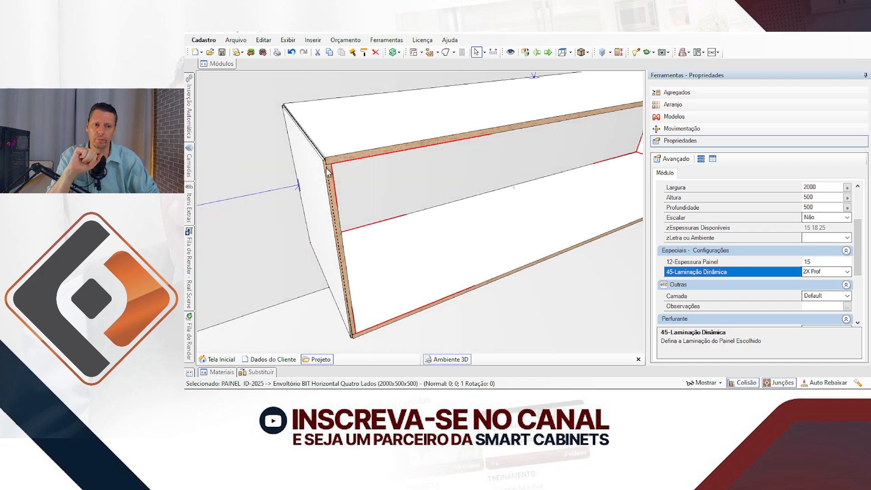
Delete the BIT wrapper and insert an Env BIT Horz 4L Composto from the Acab BIT Composto modules on the wall.
key("Delete")
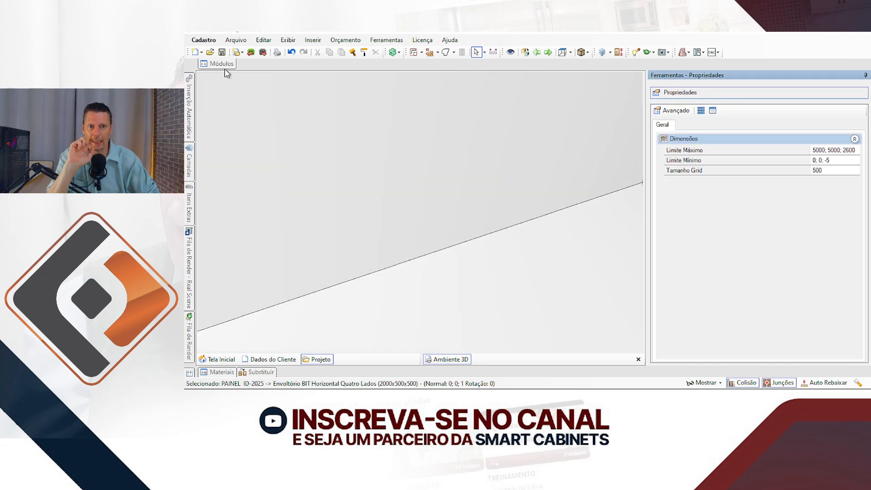
left_click(227, 67)
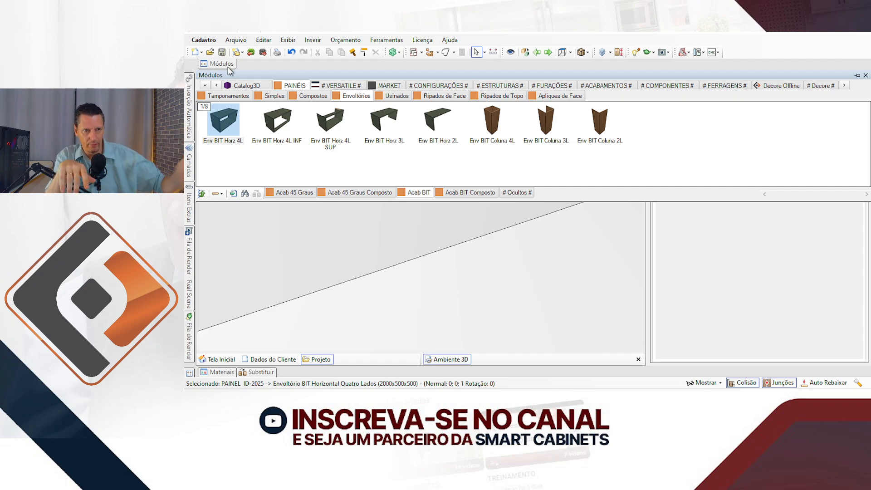
left_click(460, 194)
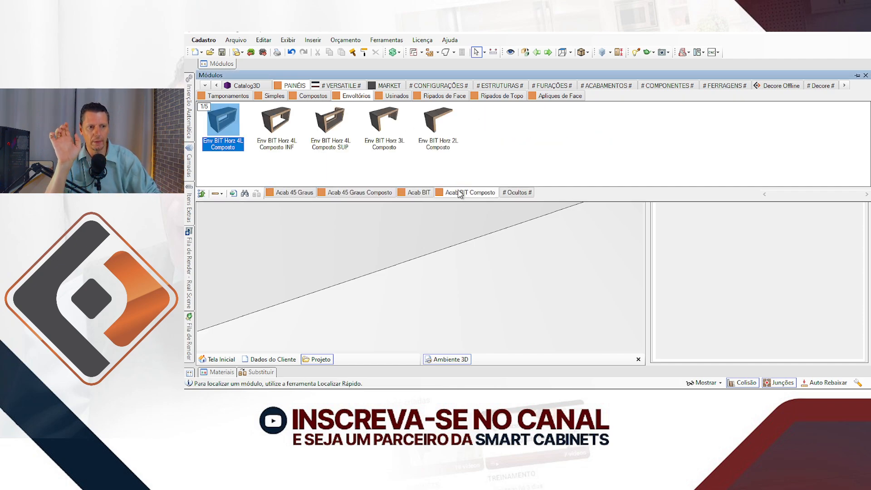
left_click(314, 242)
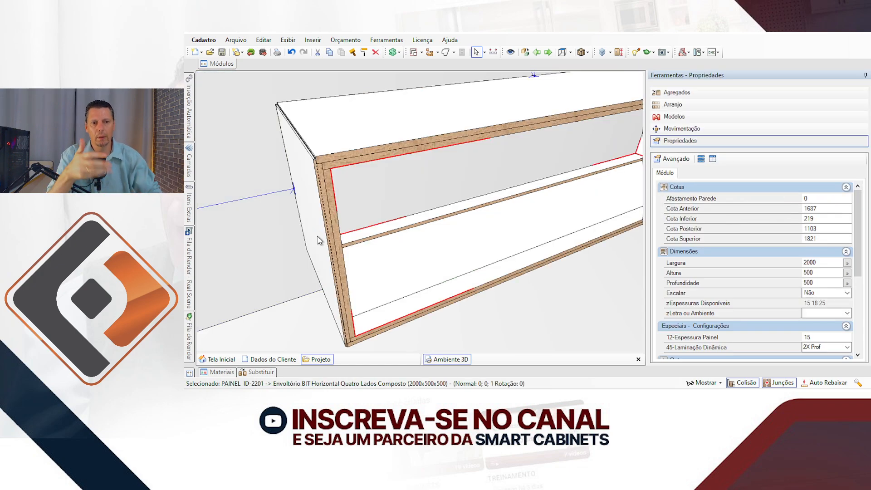
Examine the composite BIT wrapper's doubled panels and inner frame, and display its aggregates.
middle_click_drag(281, 213, 255, 162)
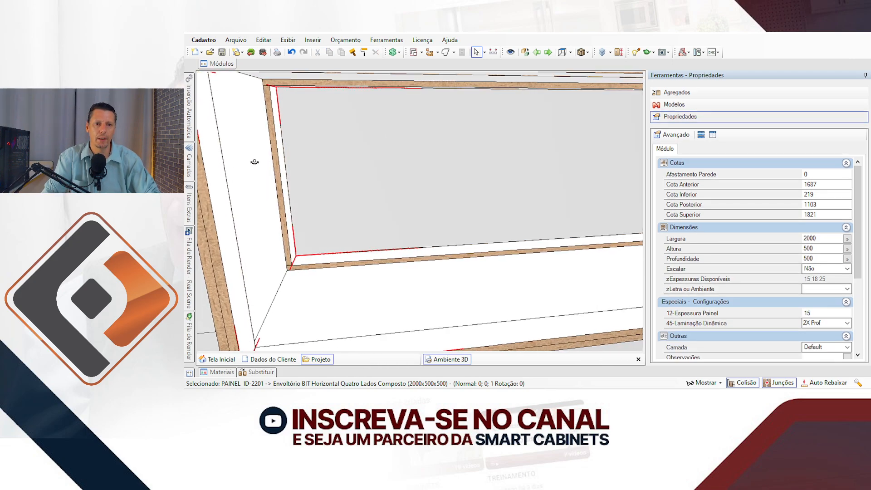
scroll(321, 227, "down", 3)
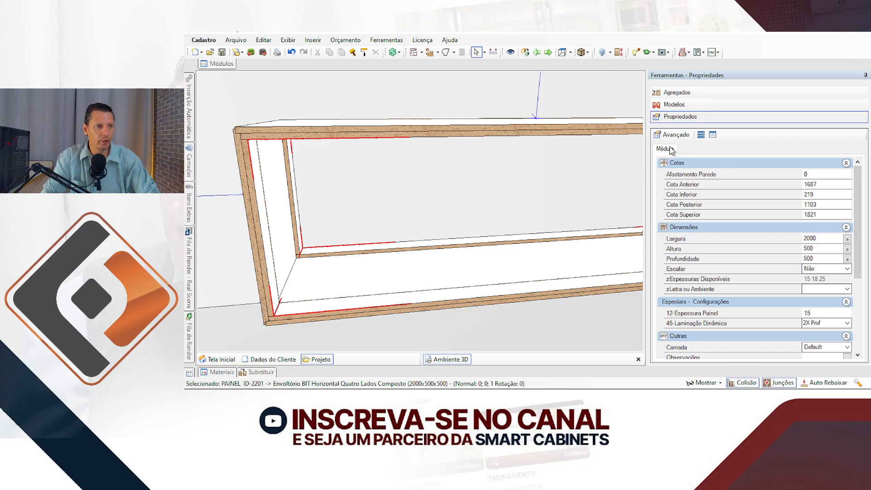
left_click(691, 93)
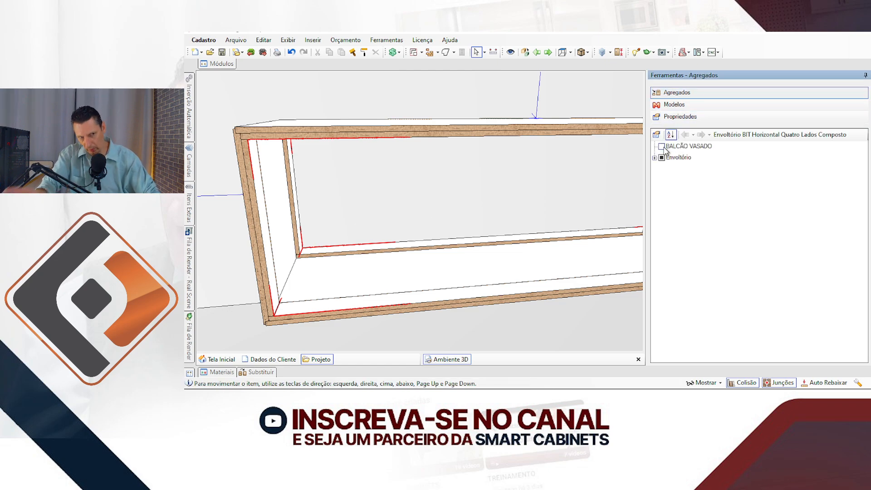
Delete the composite BIT wrapper and insert an Env BIT Horz 4L Composto SUP on the wall.
middle_click_drag(413, 130, 415, 140)
left_click(415, 140)
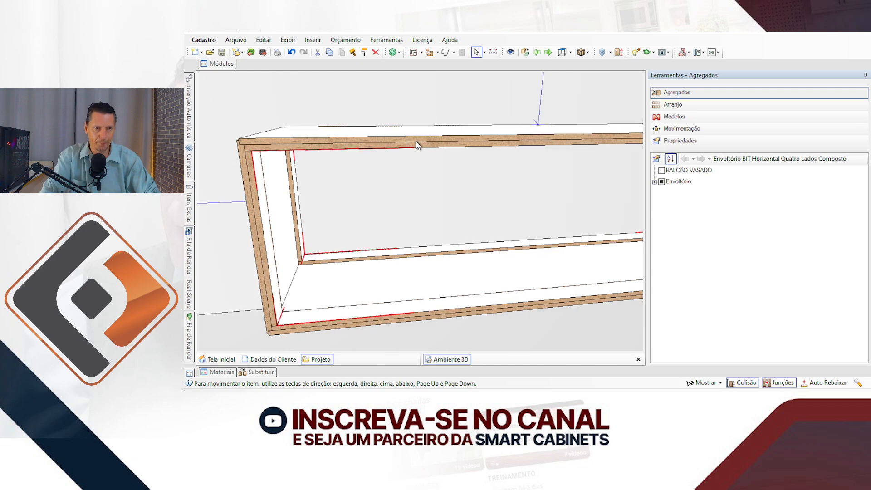
key("Delete")
left_click(227, 64)
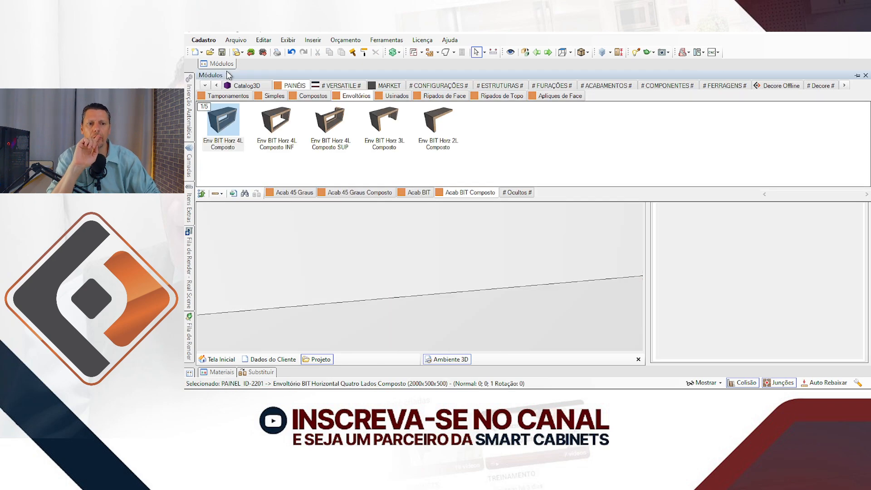
left_click(331, 125)
left_click_drag(372, 254, 335, 227)
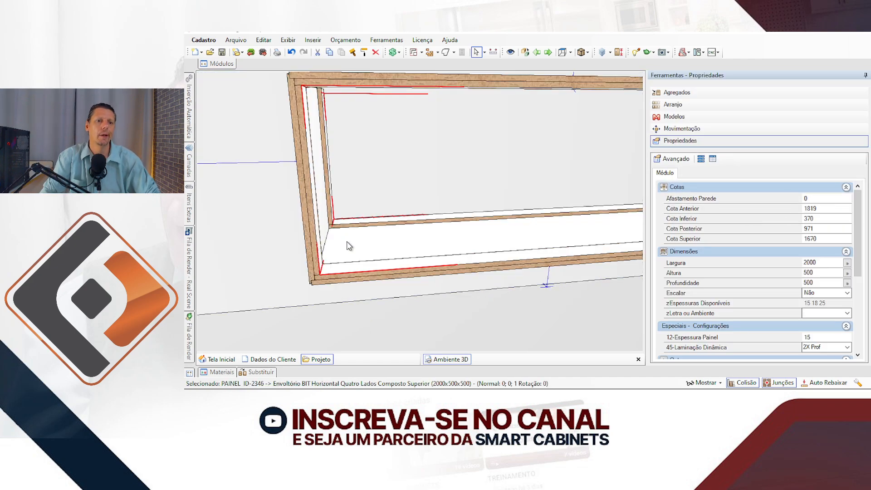
Add the AÉREO aggregate inside the composite BIT wrapper.
scroll(393, 245, "down", 3)
middle_click_drag(403, 216, 374, 204)
right_click_drag(375, 205, 372, 177)
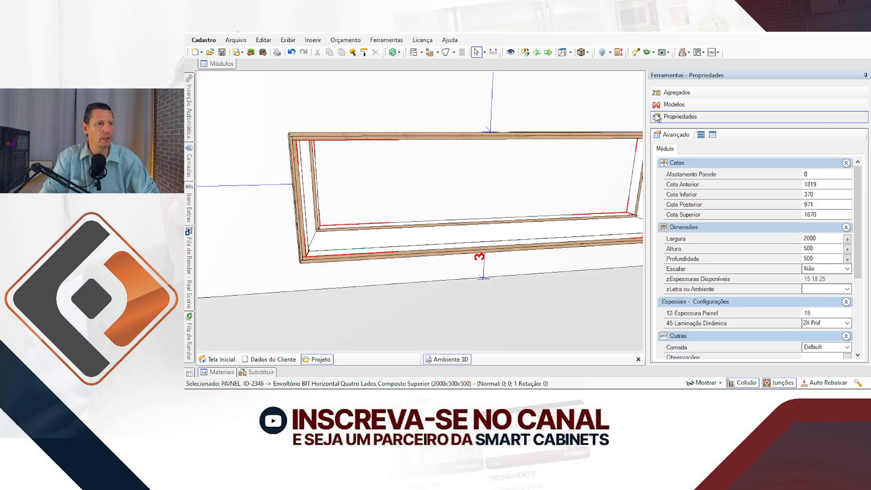
left_click(674, 94)
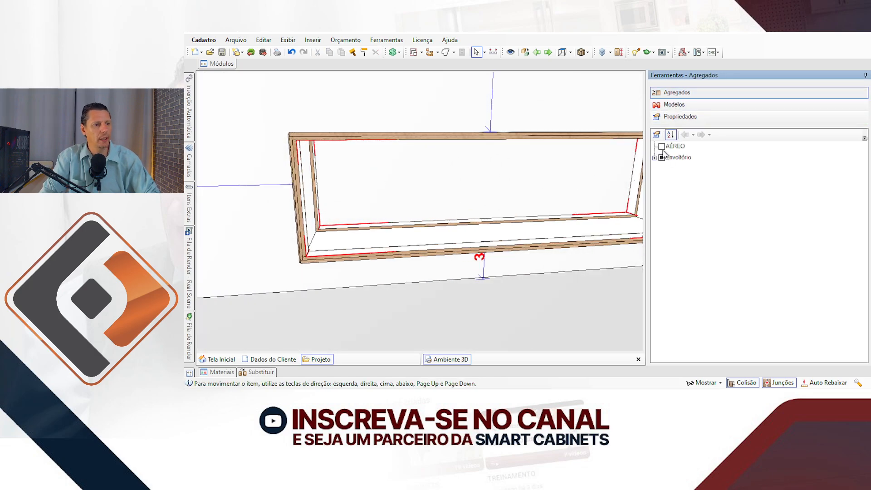
left_click(347, 248)
scroll(336, 245, "up", 3)
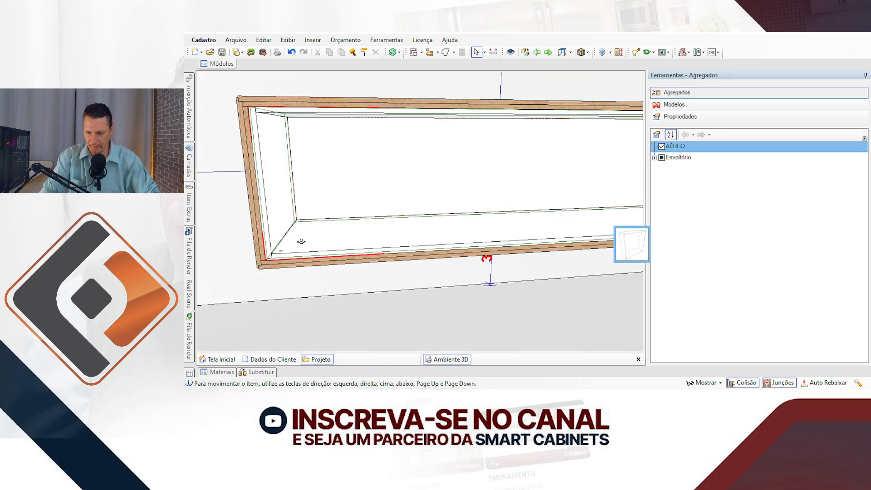
Edit the overhead cabinet inside the wrapper and insert a Colméia 3 x 2 niche into its single bay.
left_click(330, 242)
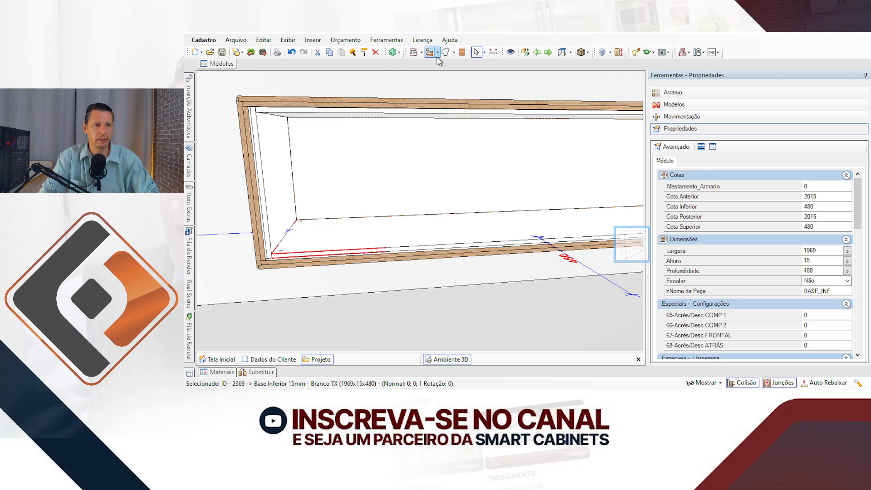
left_click(462, 52)
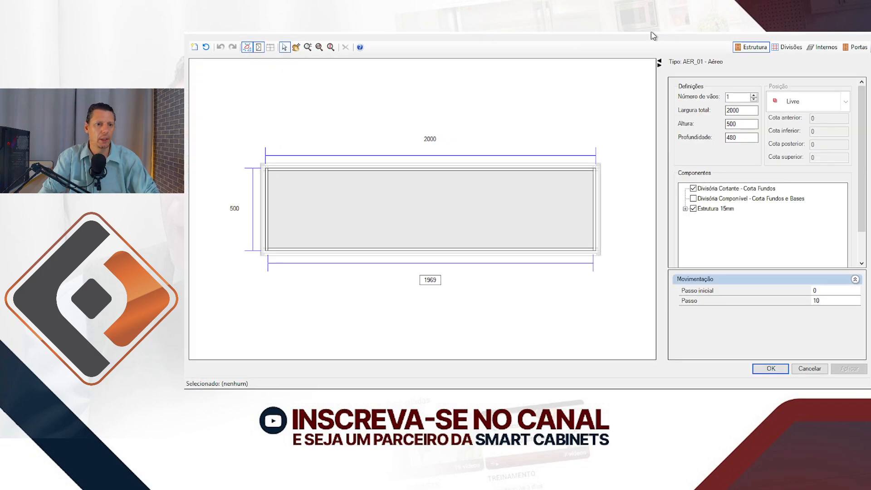
left_click(476, 197)
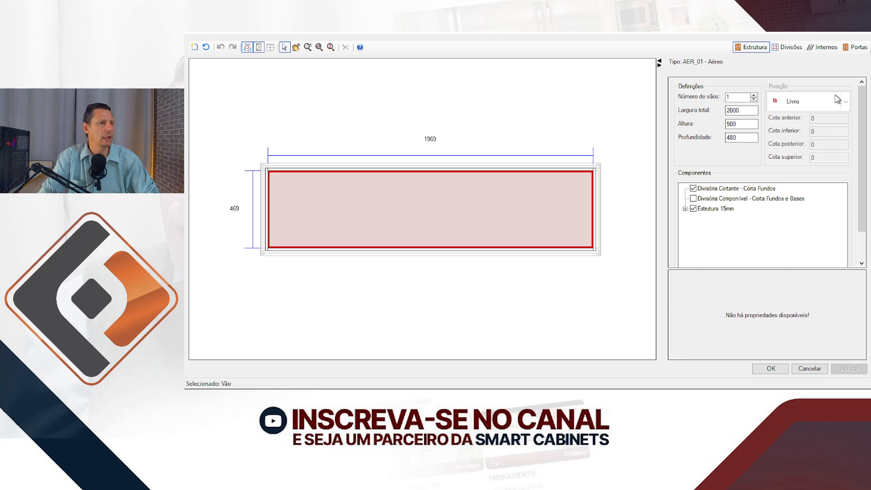
left_click(797, 46)
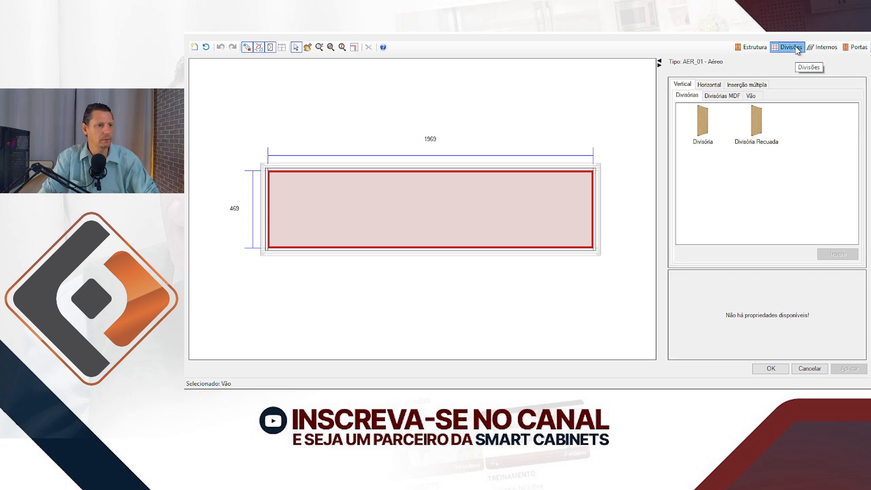
left_click(826, 47)
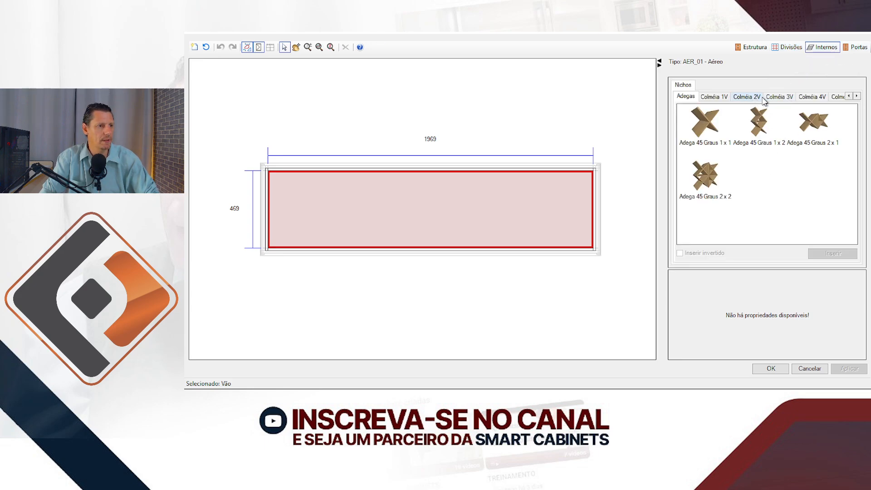
left_click(856, 95)
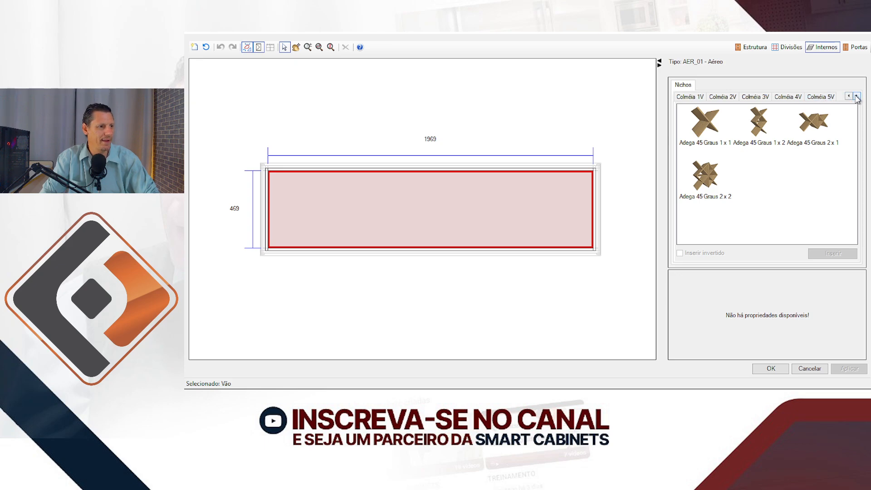
left_click(766, 98)
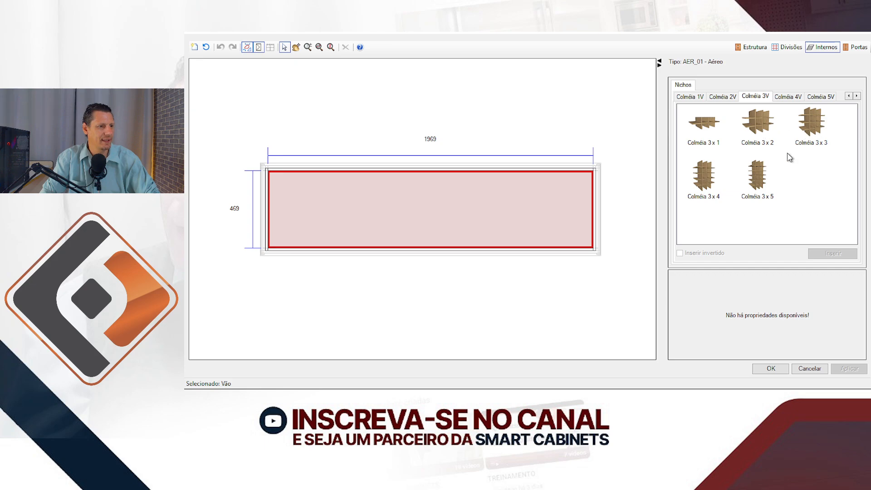
left_click(763, 126)
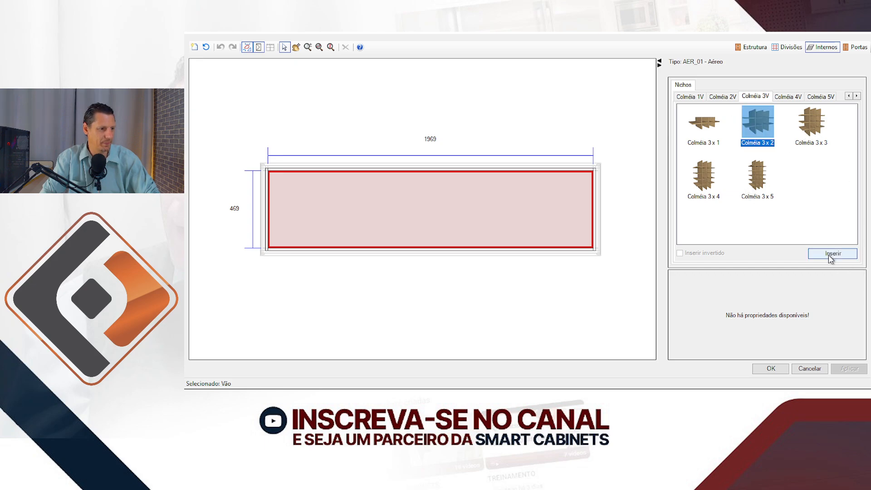
left_click(829, 257)
left_click(763, 369)
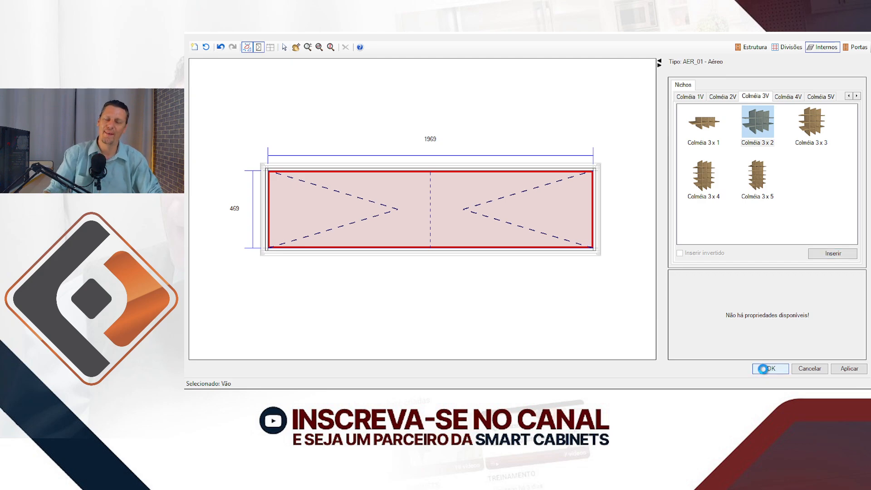
left_click(769, 367)
Set the 15 mm panel finish (Paineis 15mm) to Sudati > Naturally > Corazzi for the whole project.
left_click(419, 244)
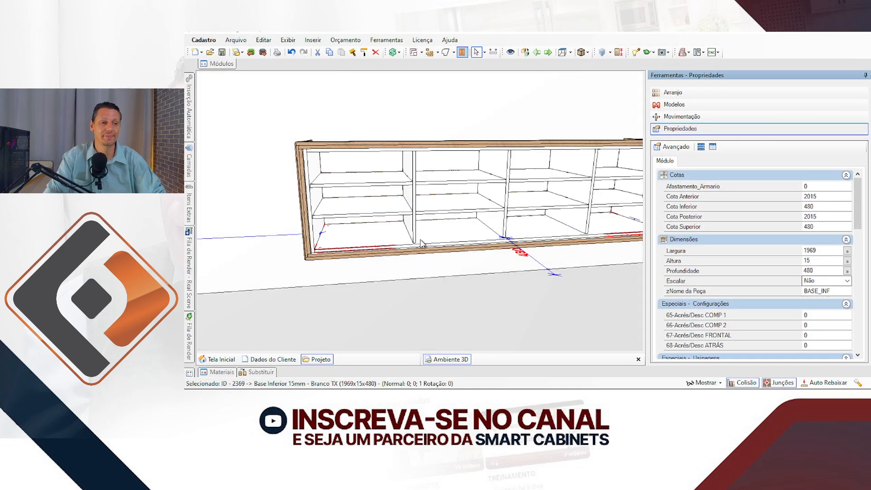
left_click(404, 131)
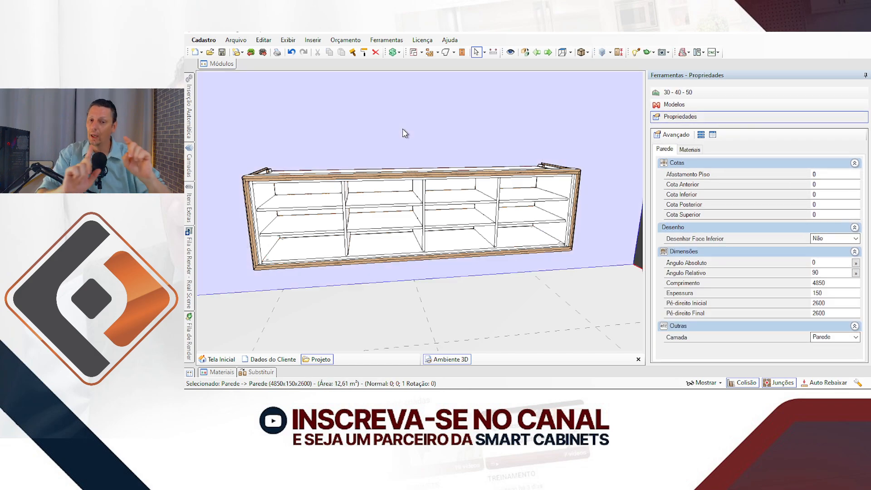
scroll(371, 132, "down", 1)
middle_click_drag(410, 132, 332, 173)
scroll(469, 253, "up", 3)
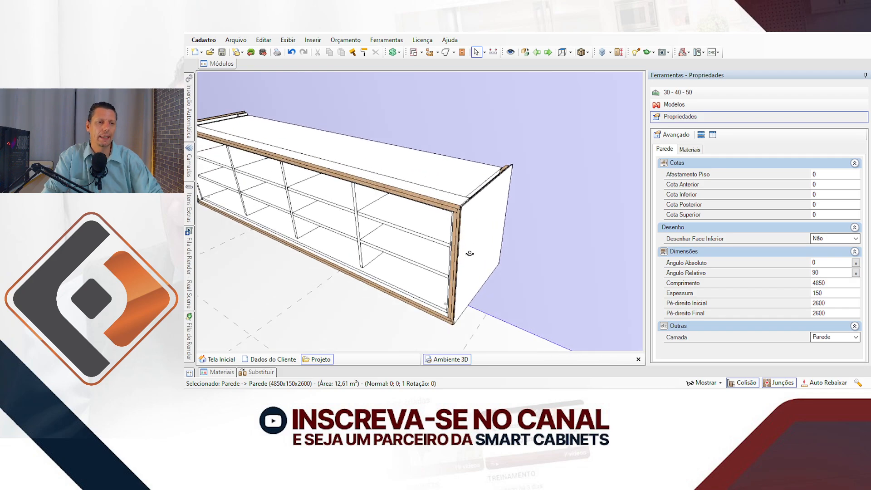
left_click(680, 104)
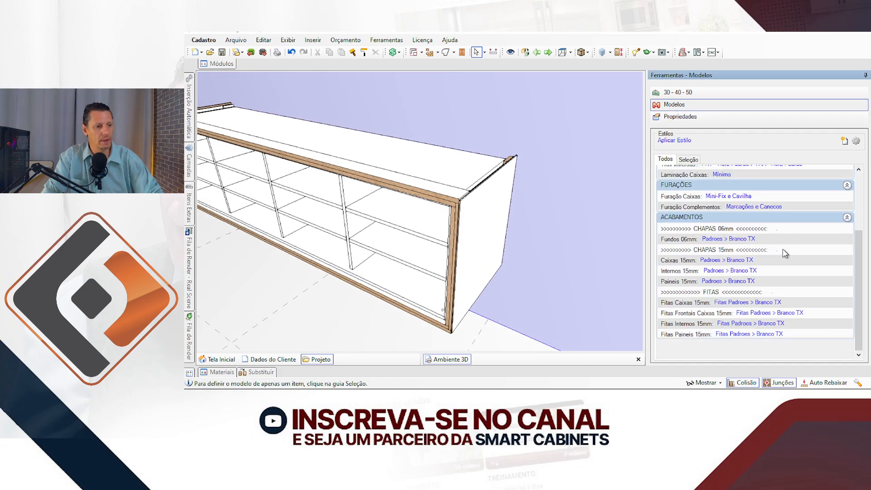
left_click(712, 282)
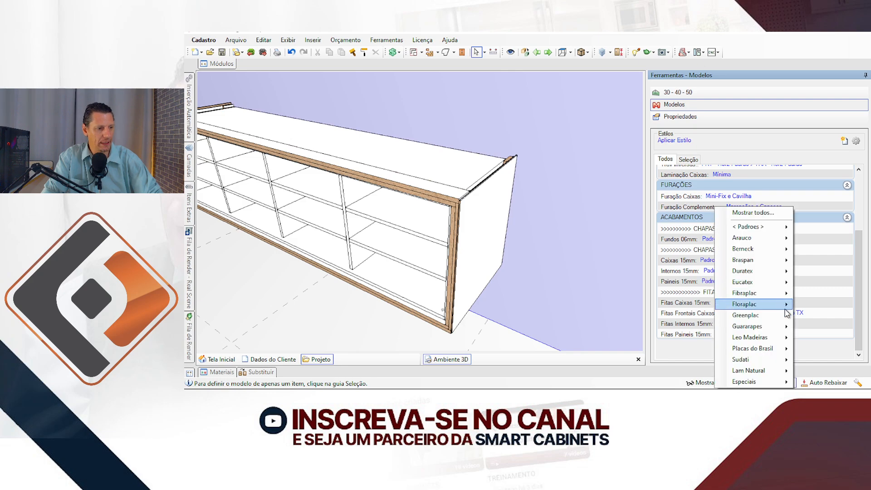
mouse_move(771, 360)
mouse_move(820, 349)
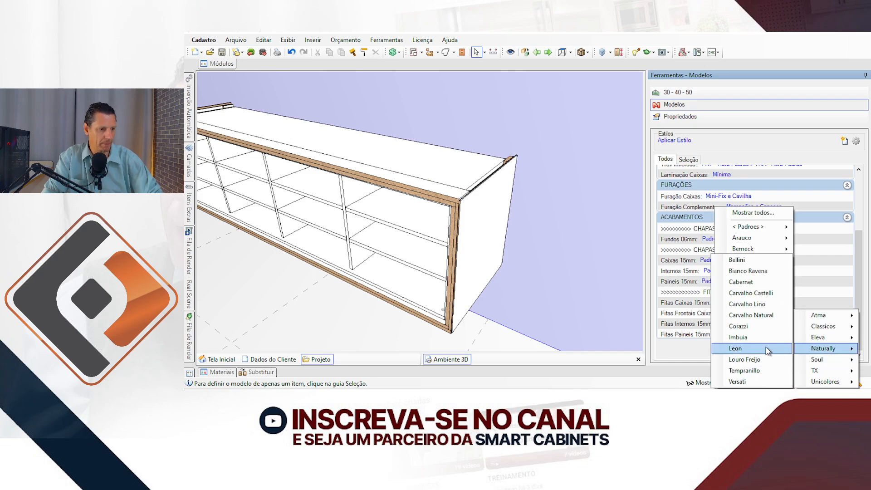
left_click(754, 326)
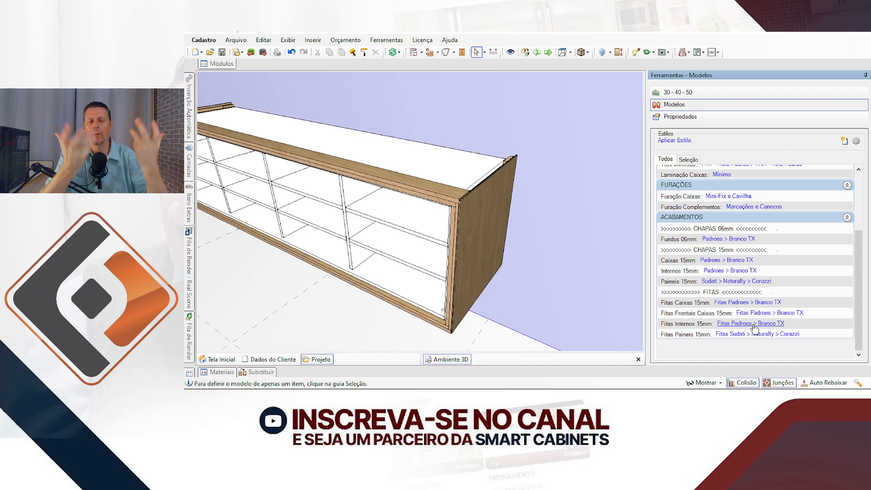
Delete the composite BIT wrapper and insert an Env BIT Coluna 4L from the Acab BIT modules against the wall.
left_click(654, 283)
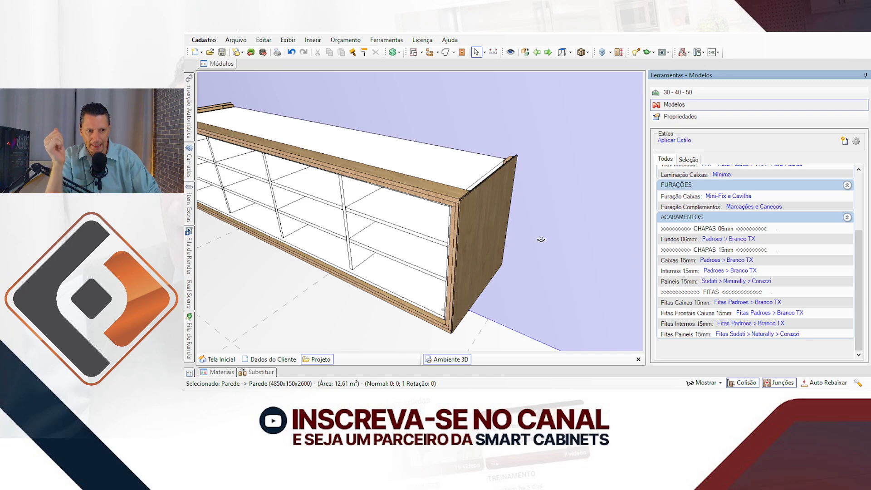
middle_click_drag(541, 239, 504, 240)
middle_click_drag(409, 237, 476, 217)
left_click(469, 189)
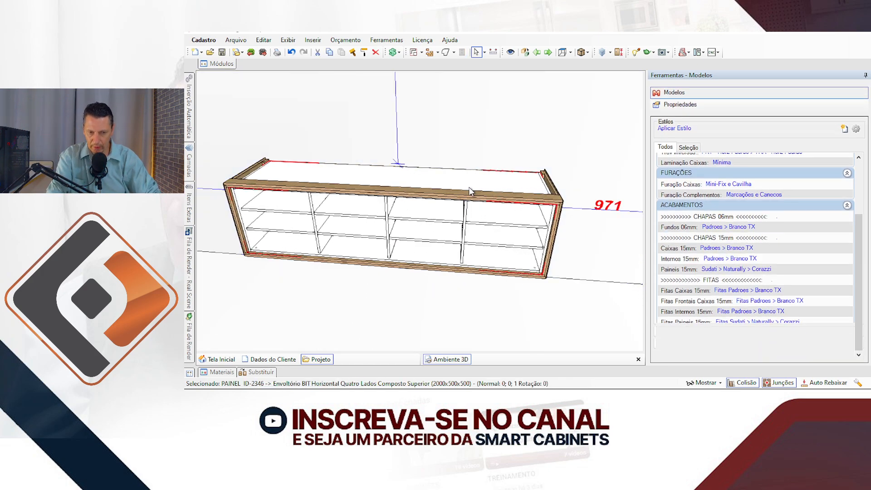
key("Delete")
left_click(222, 64)
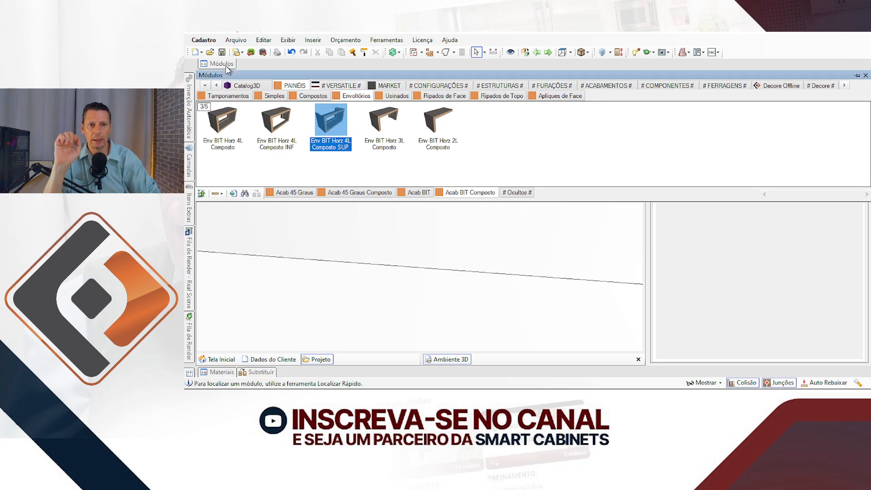
left_click(411, 194)
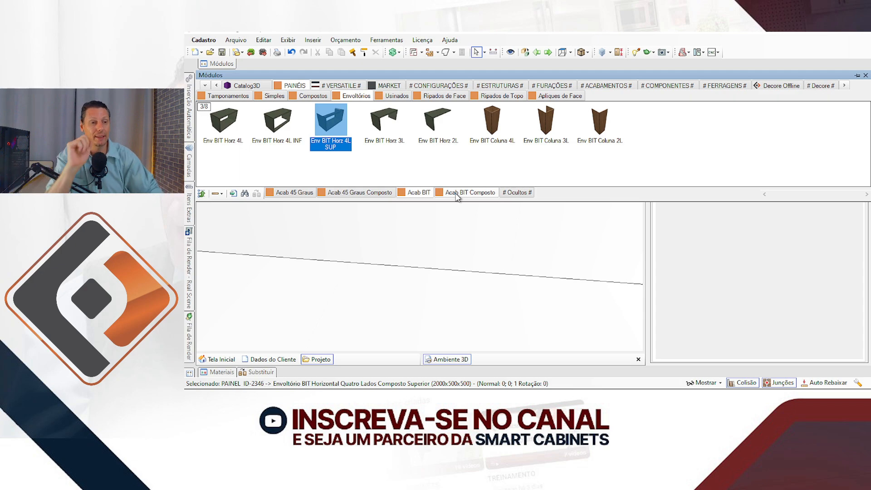
left_click(499, 119)
left_click(417, 235)
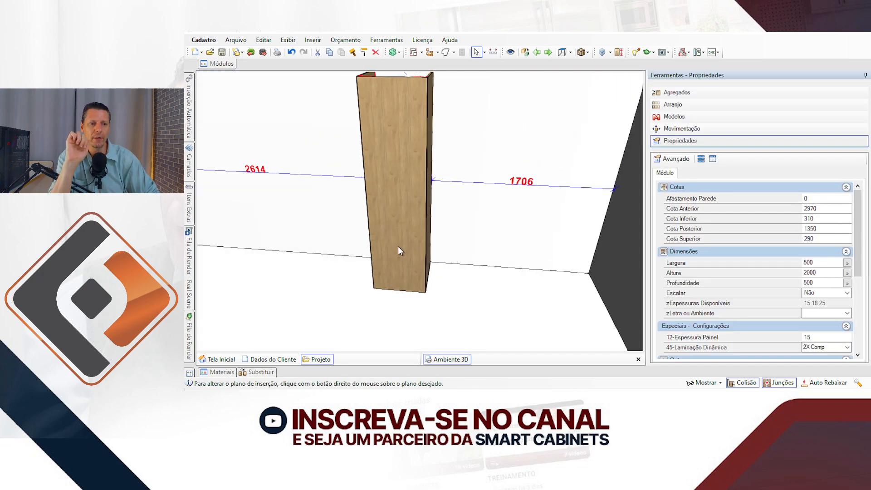
left_click(396, 246)
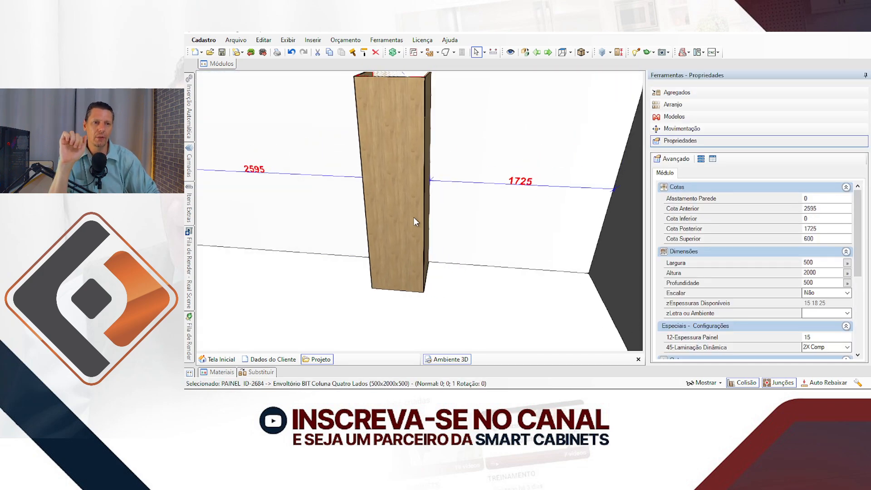
Set the column wrapper's distance from the wall (Afastamento Parede) to 1000.
left_click(812, 198)
type("1000")
key("Return")
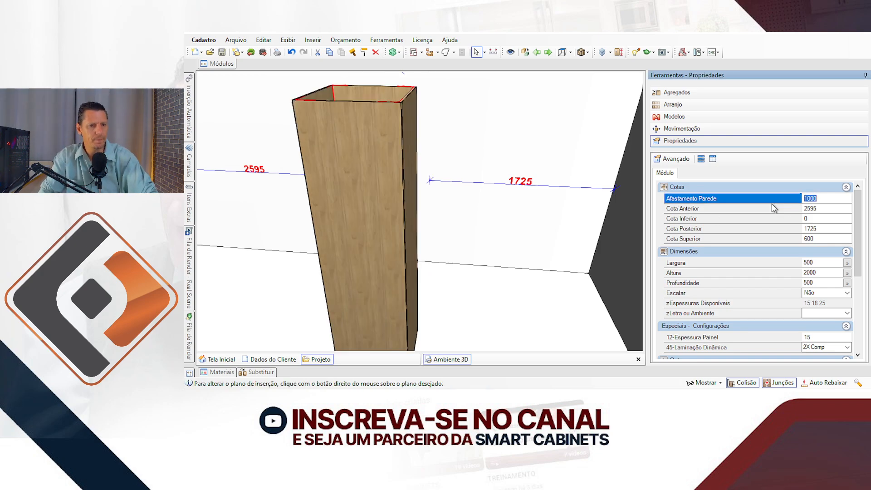
Examine the corner joint at the top of the column wrapper up close and from several angles.
left_click(456, 298)
right_click_drag(456, 298, 341, 183)
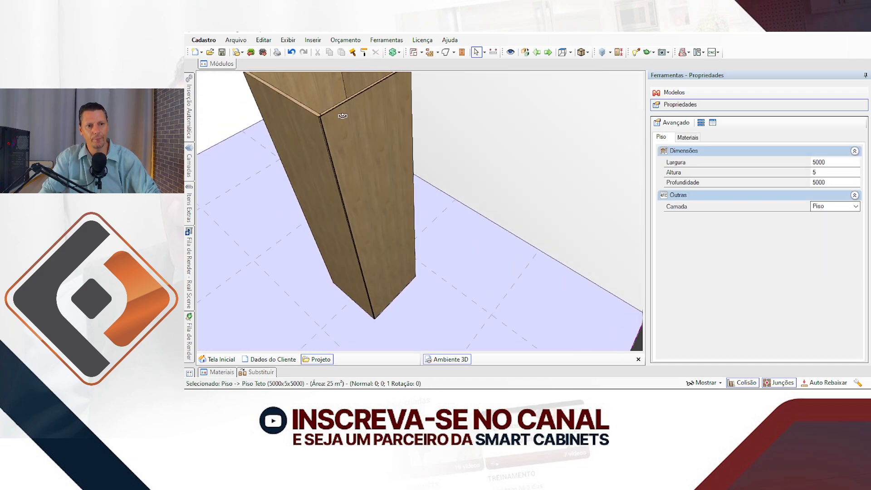
scroll(317, 117, "up", 4)
middle_click_drag(320, 123, 382, 219)
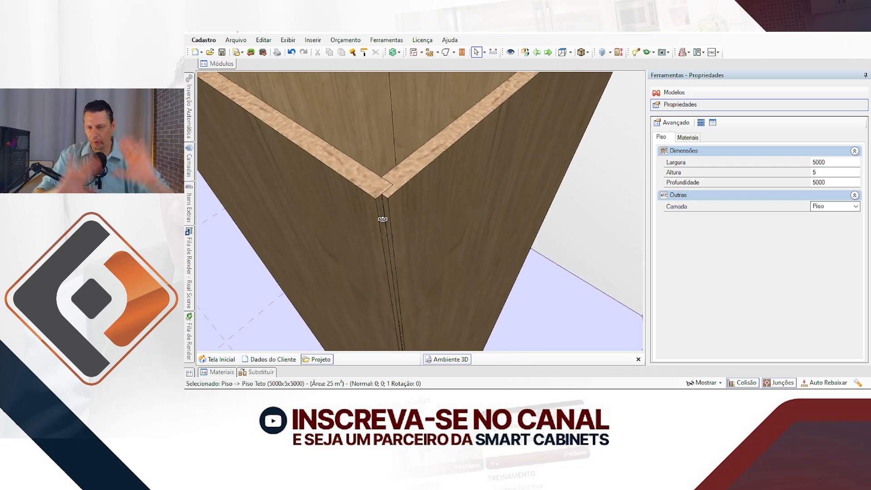
scroll(408, 209, "down", 2)
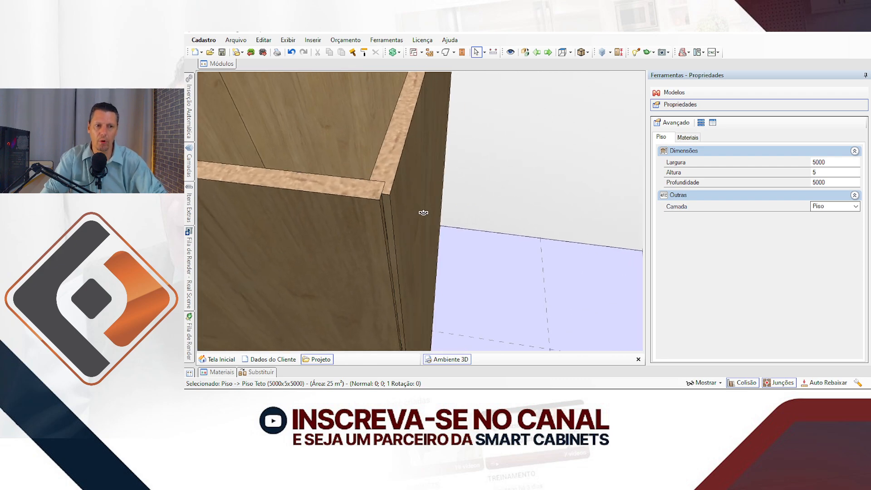
scroll(422, 209, "down", 2)
middle_click_drag(422, 210, 376, 231)
Set the column wrapper's panel thickness (12-Espessura Painel) to 18.
left_click(354, 225)
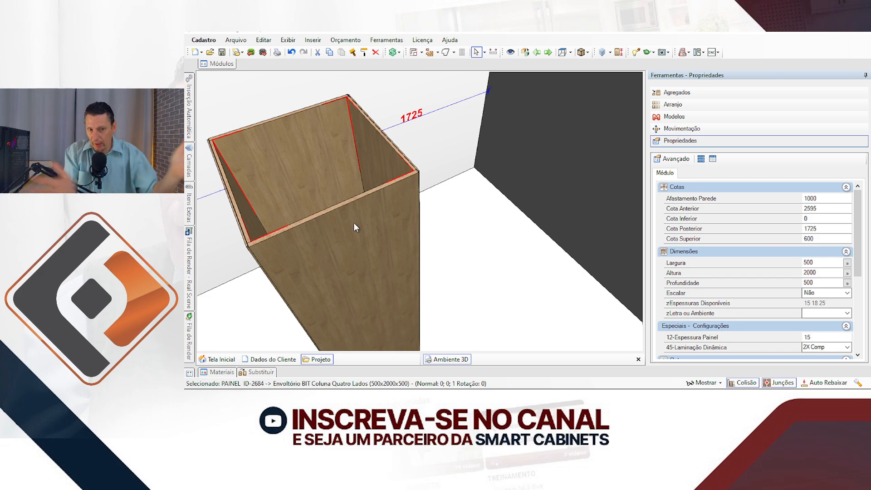
left_click(838, 335)
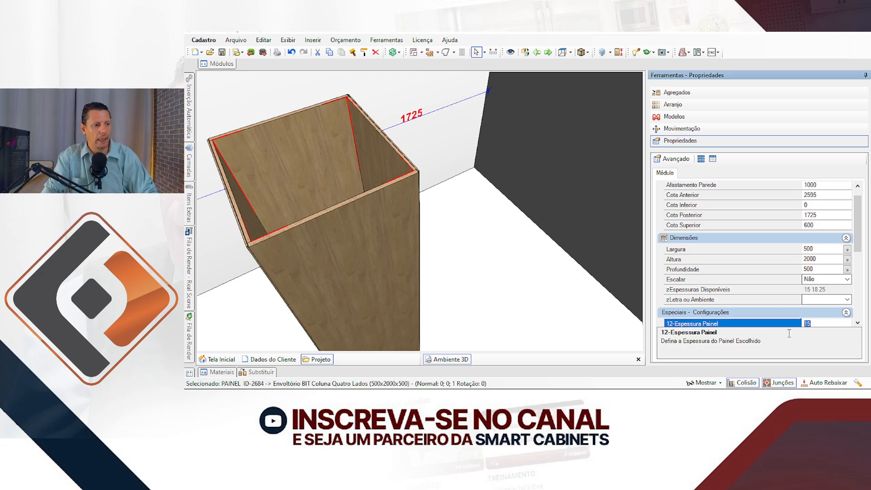
type("18")
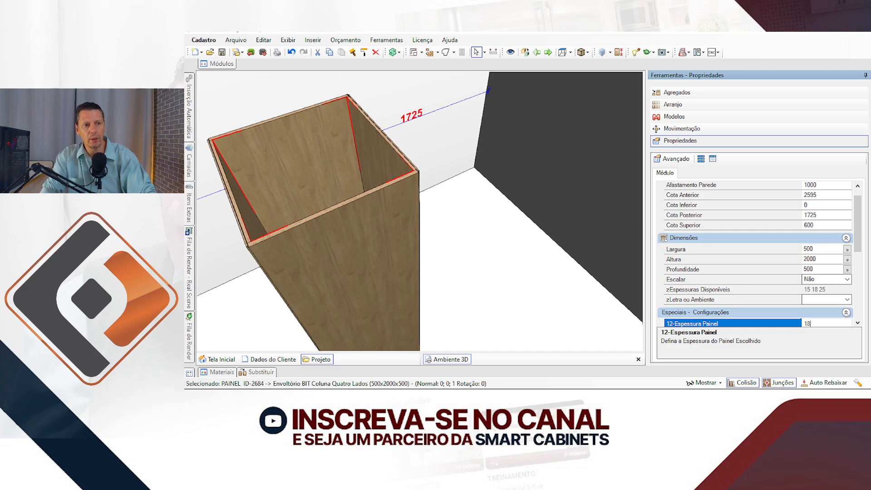
key("Return")
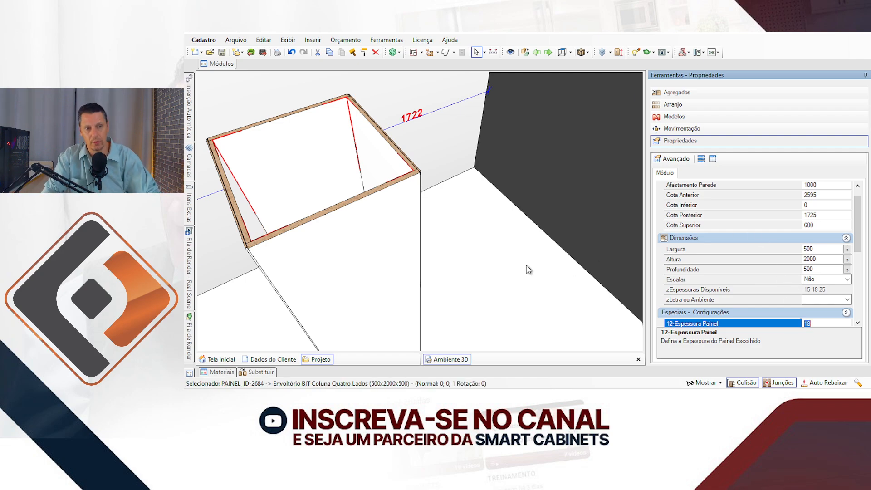
Set the column wrapper's panel thickness (12-Espessura Painel) to 25.
scroll(521, 258, "down", 3)
scroll(464, 254, "down", 4)
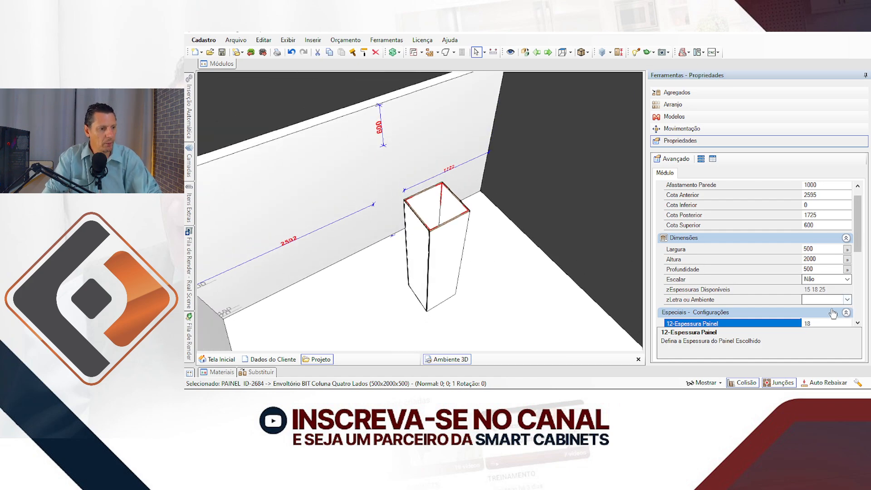
left_click(800, 321)
type("25")
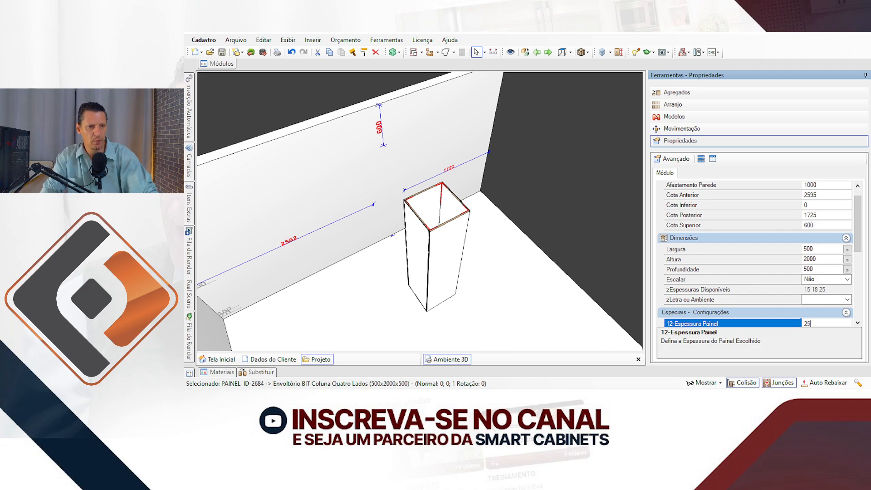
key("Return")
Resize the column wrapper to a width of 300, a height of 1100 and a depth of 300.
left_click(789, 250)
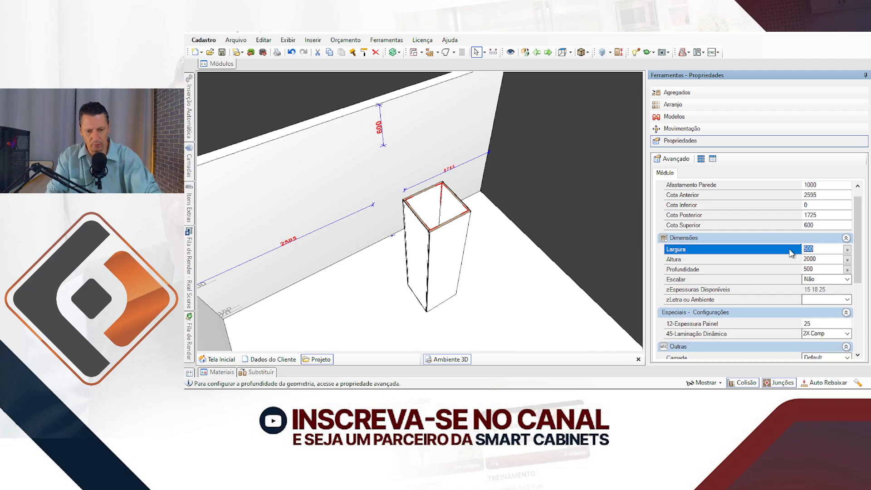
type("300")
key("Return")
key("Down")
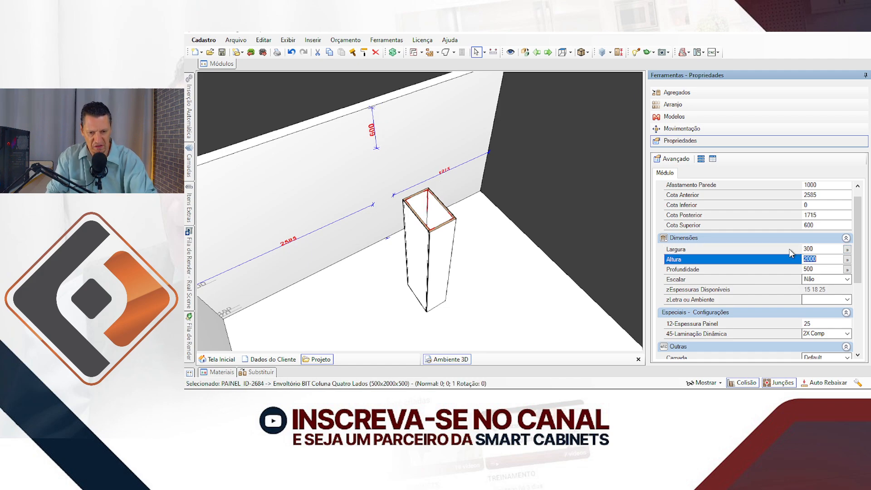
type("750")
key("BackSpace")
key("BackSpace")
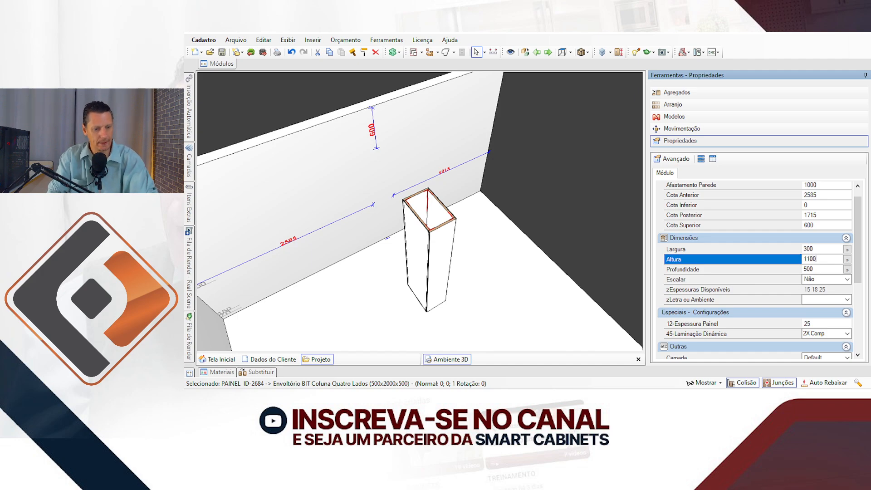
key("Return")
key("Tab")
type("30")
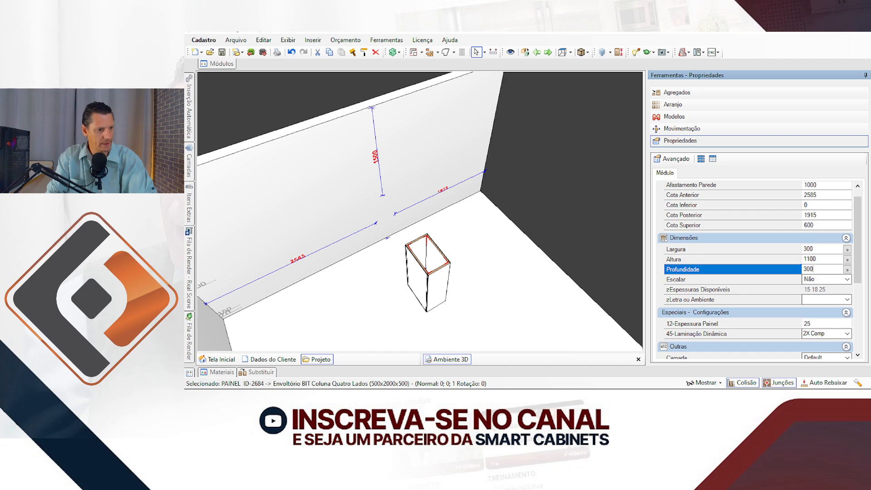
key("Return")
left_click(474, 289)
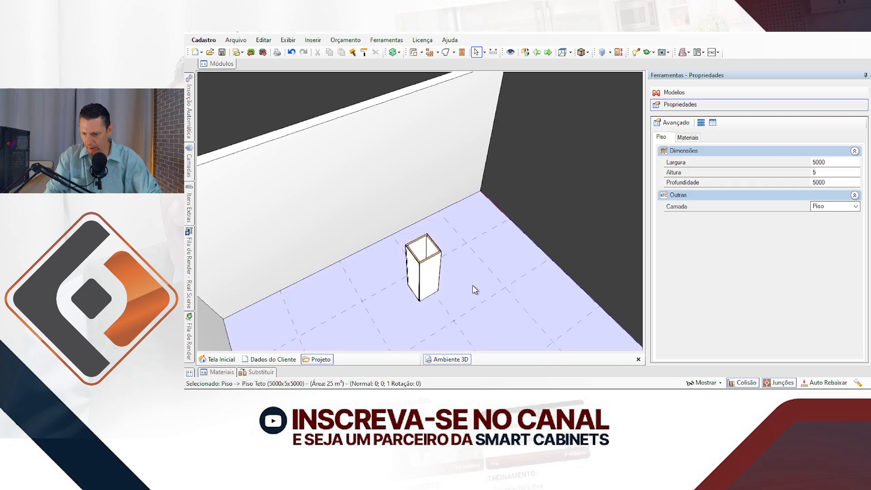
middle_click_drag(459, 289, 379, 207)
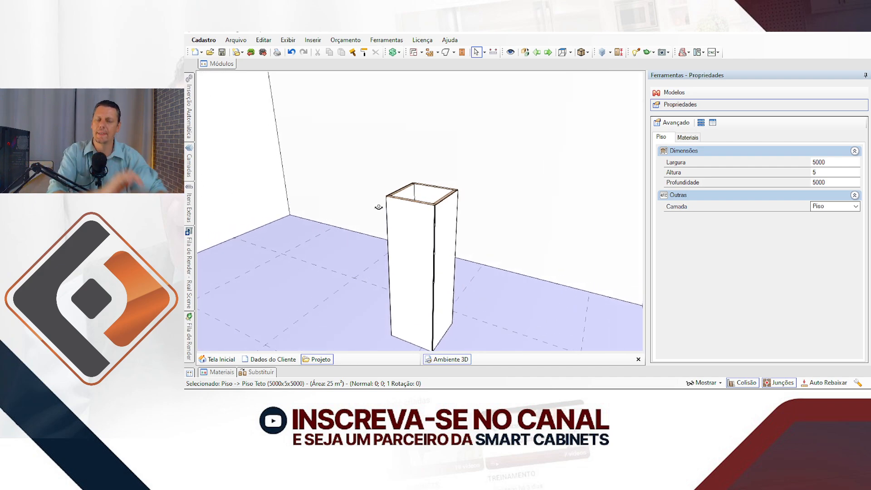